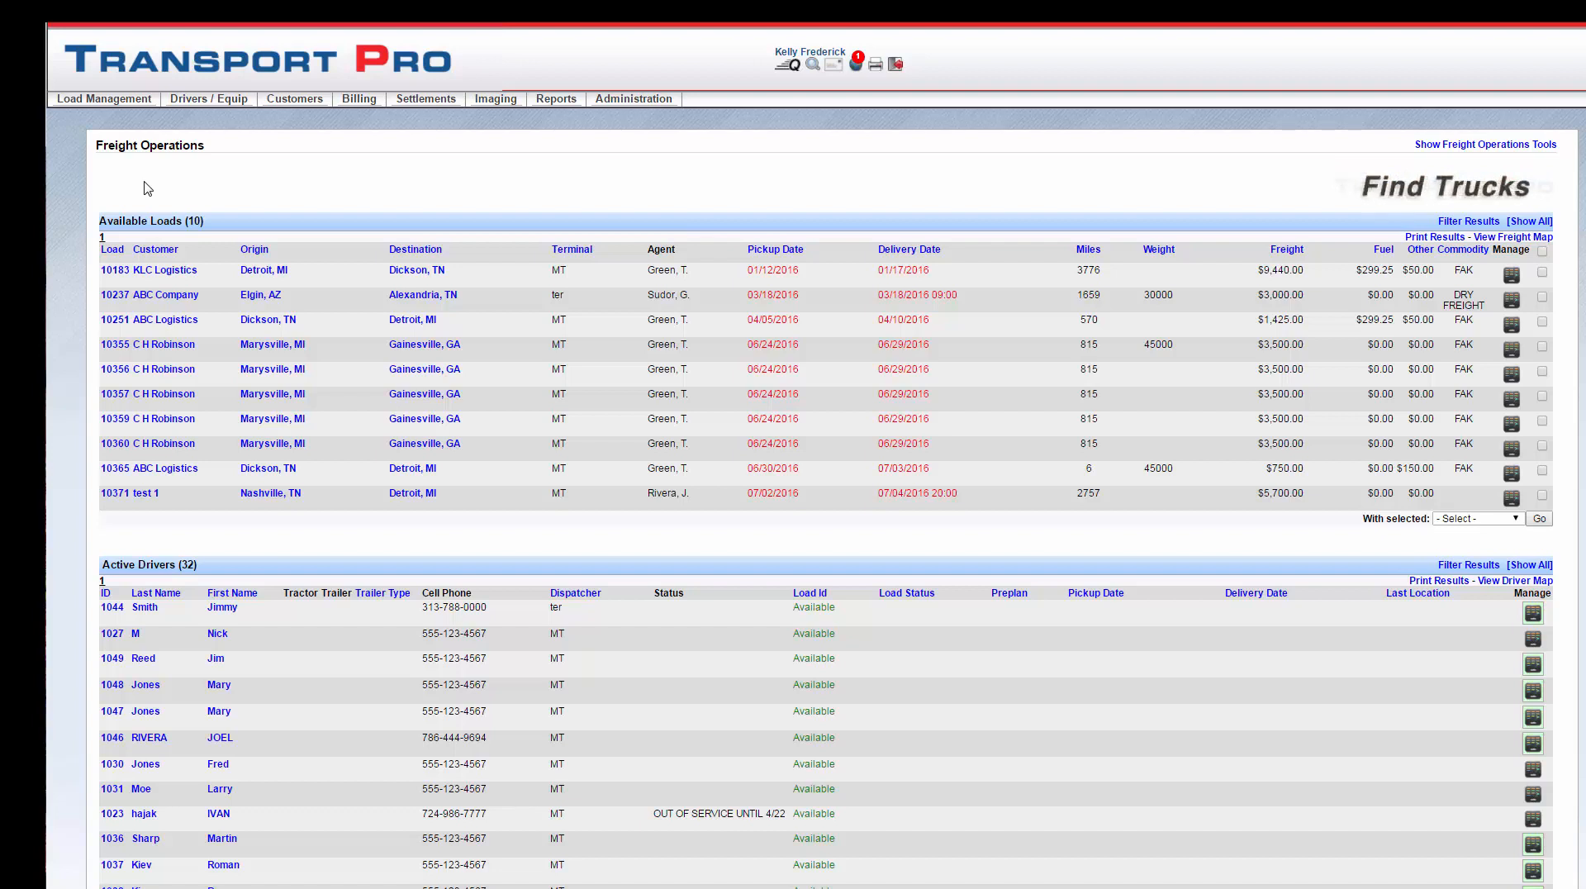
# Step: Start a new owner with status Active and enter the owner's first and last name
pyautogui.moveTo(209, 100)
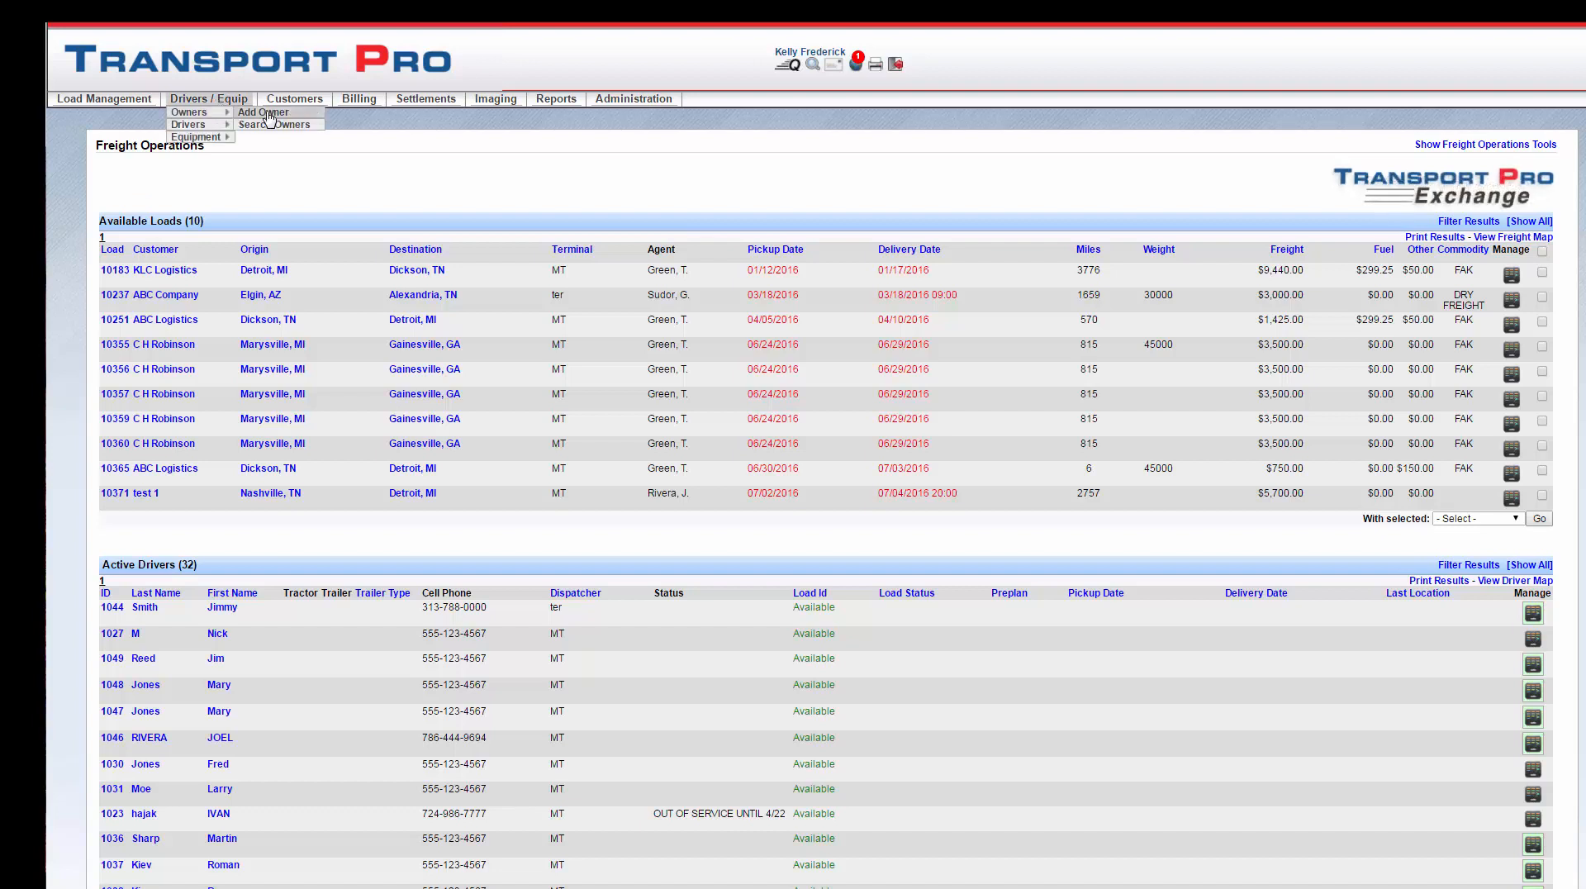
pyautogui.click(266, 114)
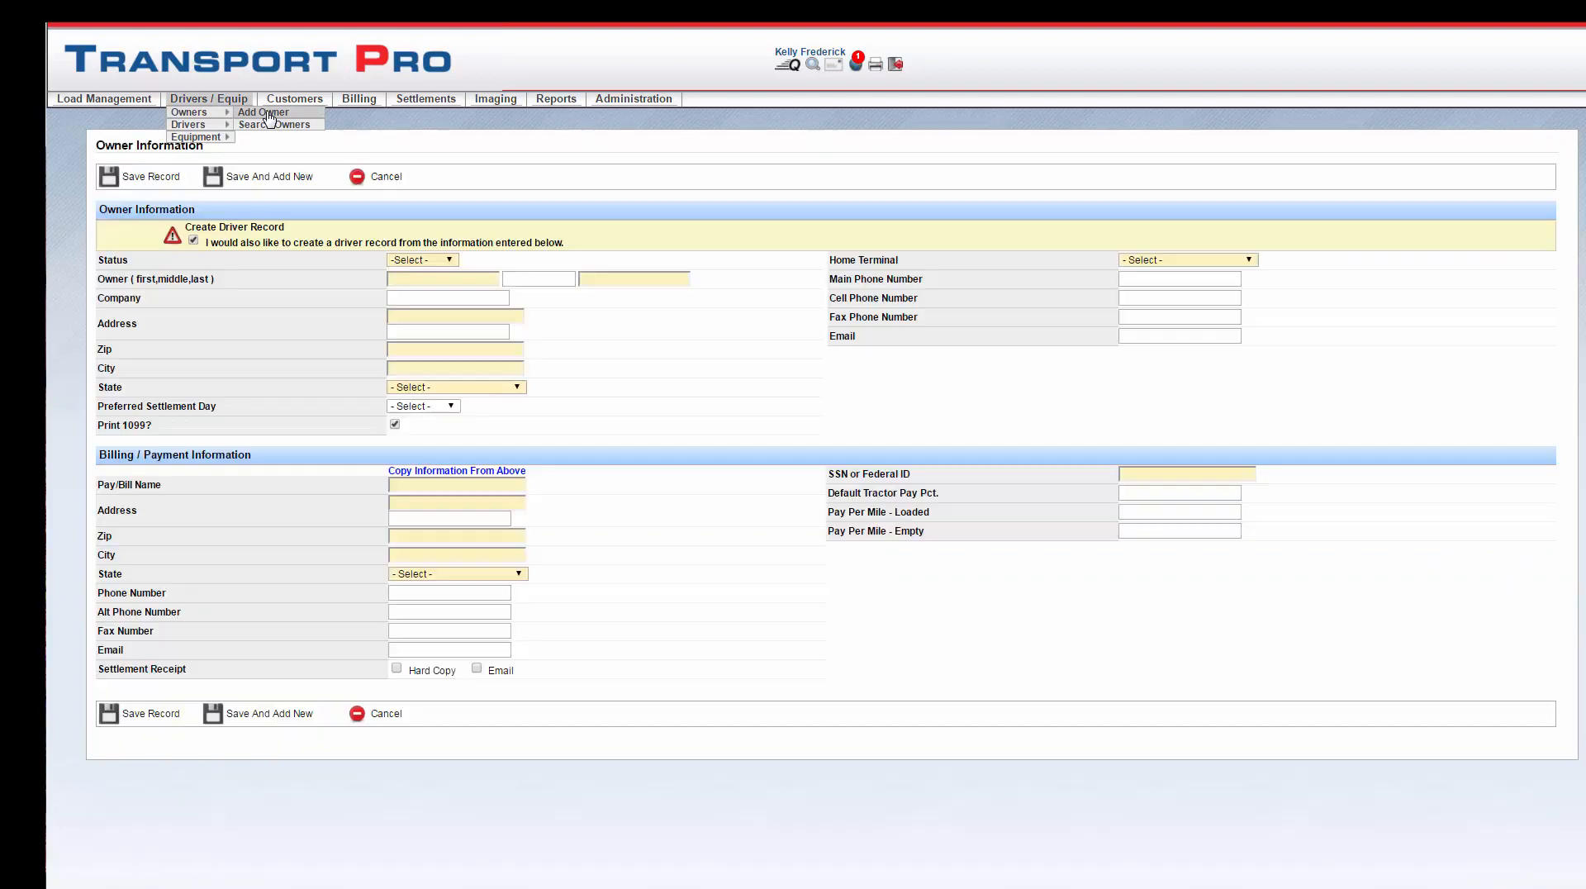
pyautogui.click(451, 261)
pyautogui.click(443, 284)
pyautogui.press('Tab')
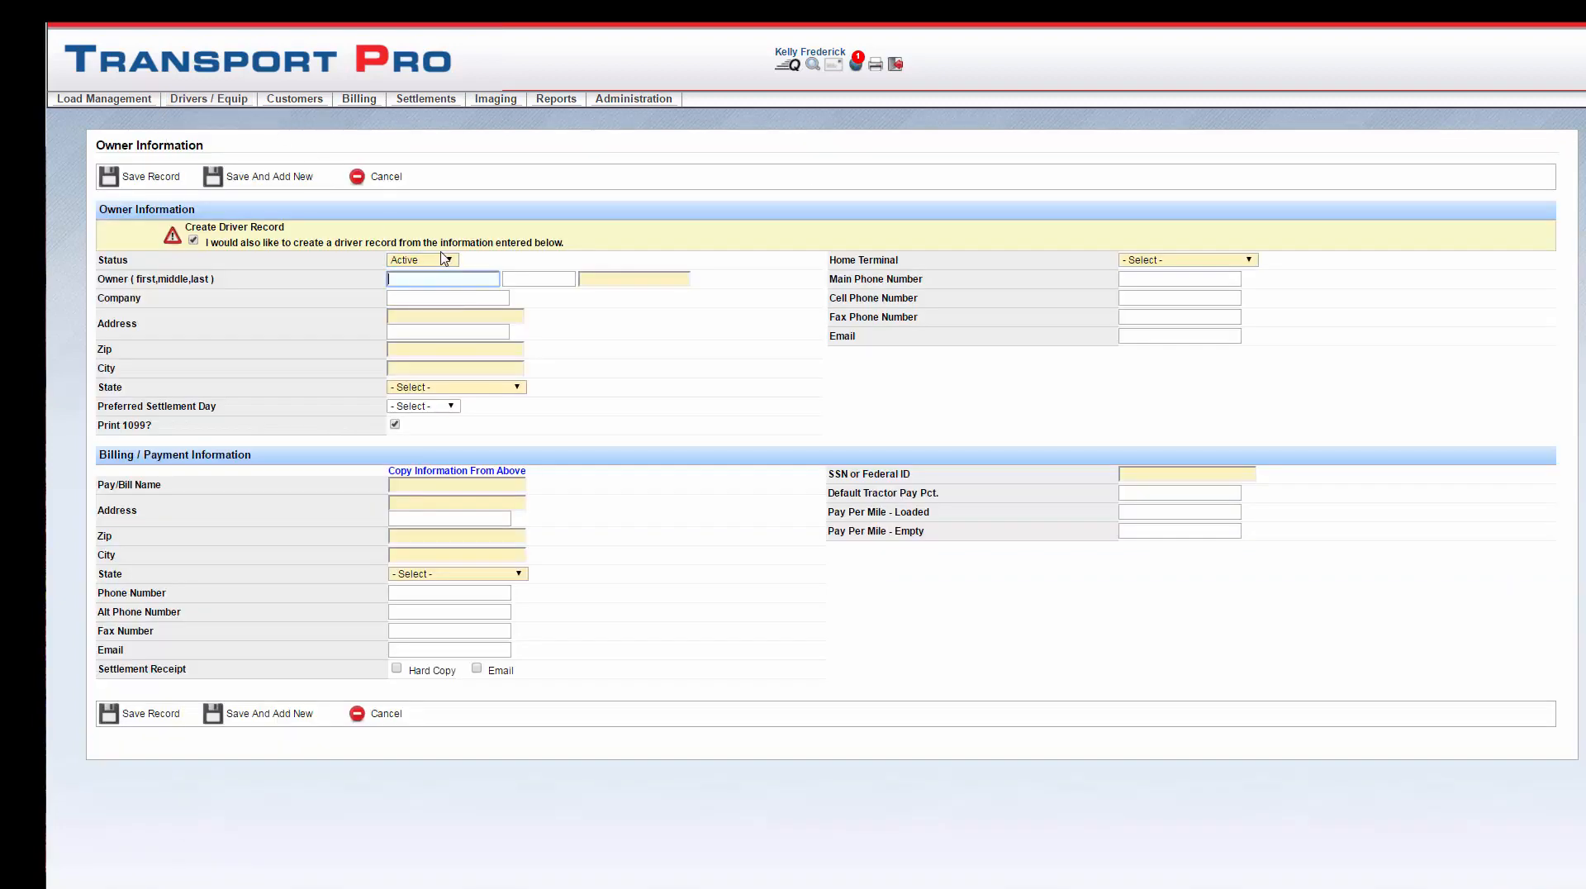
pyautogui.press('Tab')
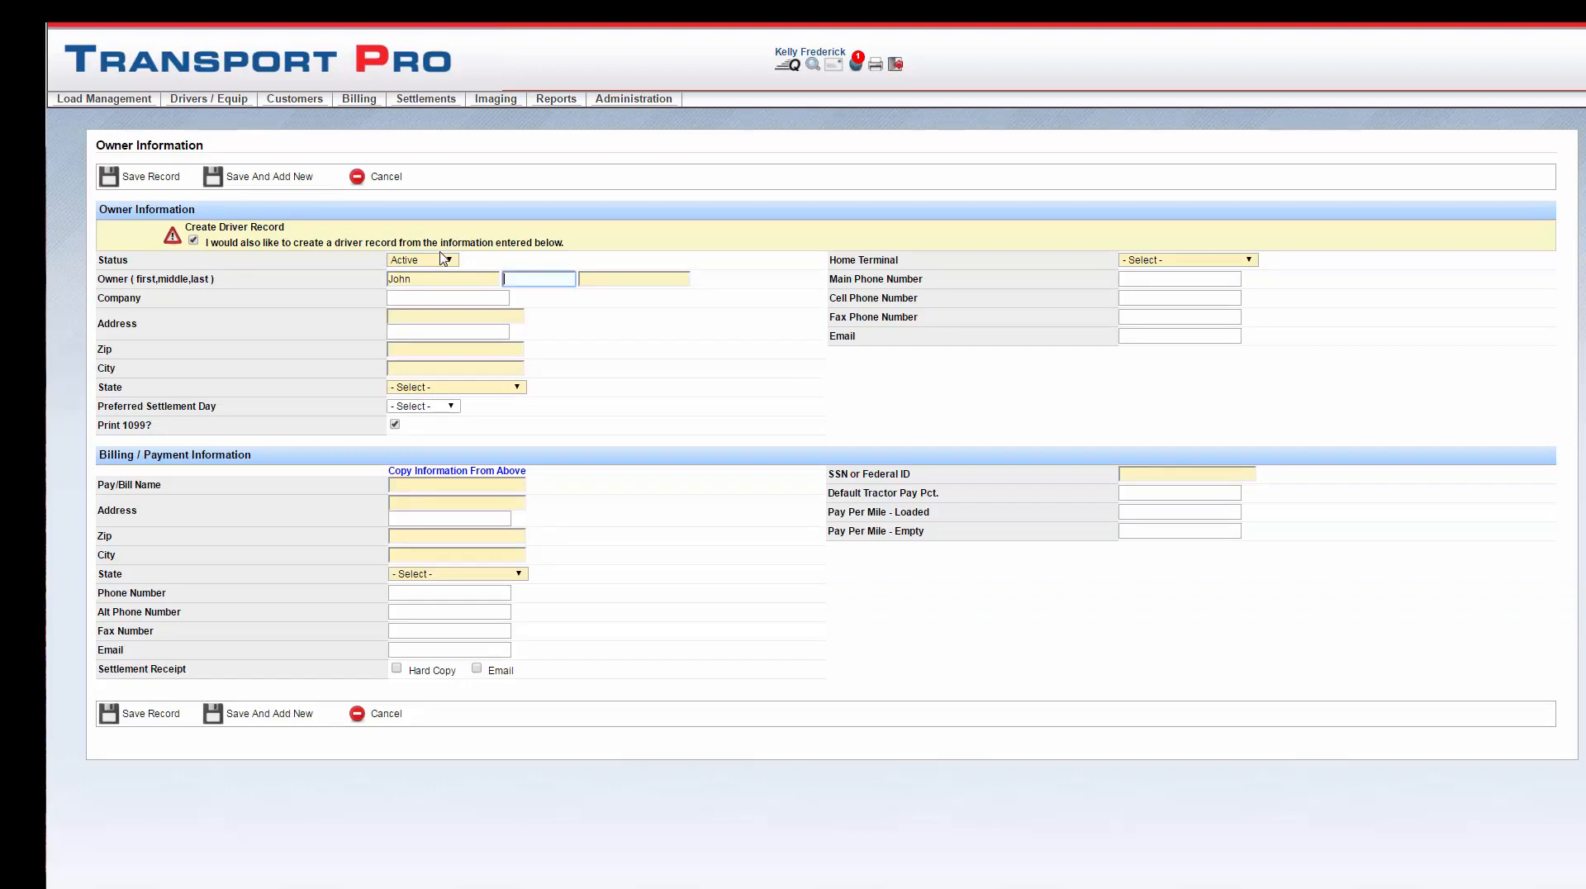
pyautogui.press('Tab')
# Step: Enter the owner's street address and zip code, leaving the preferred settlement day unset
pyautogui.press('Tab')
pyautogui.press('Tab')
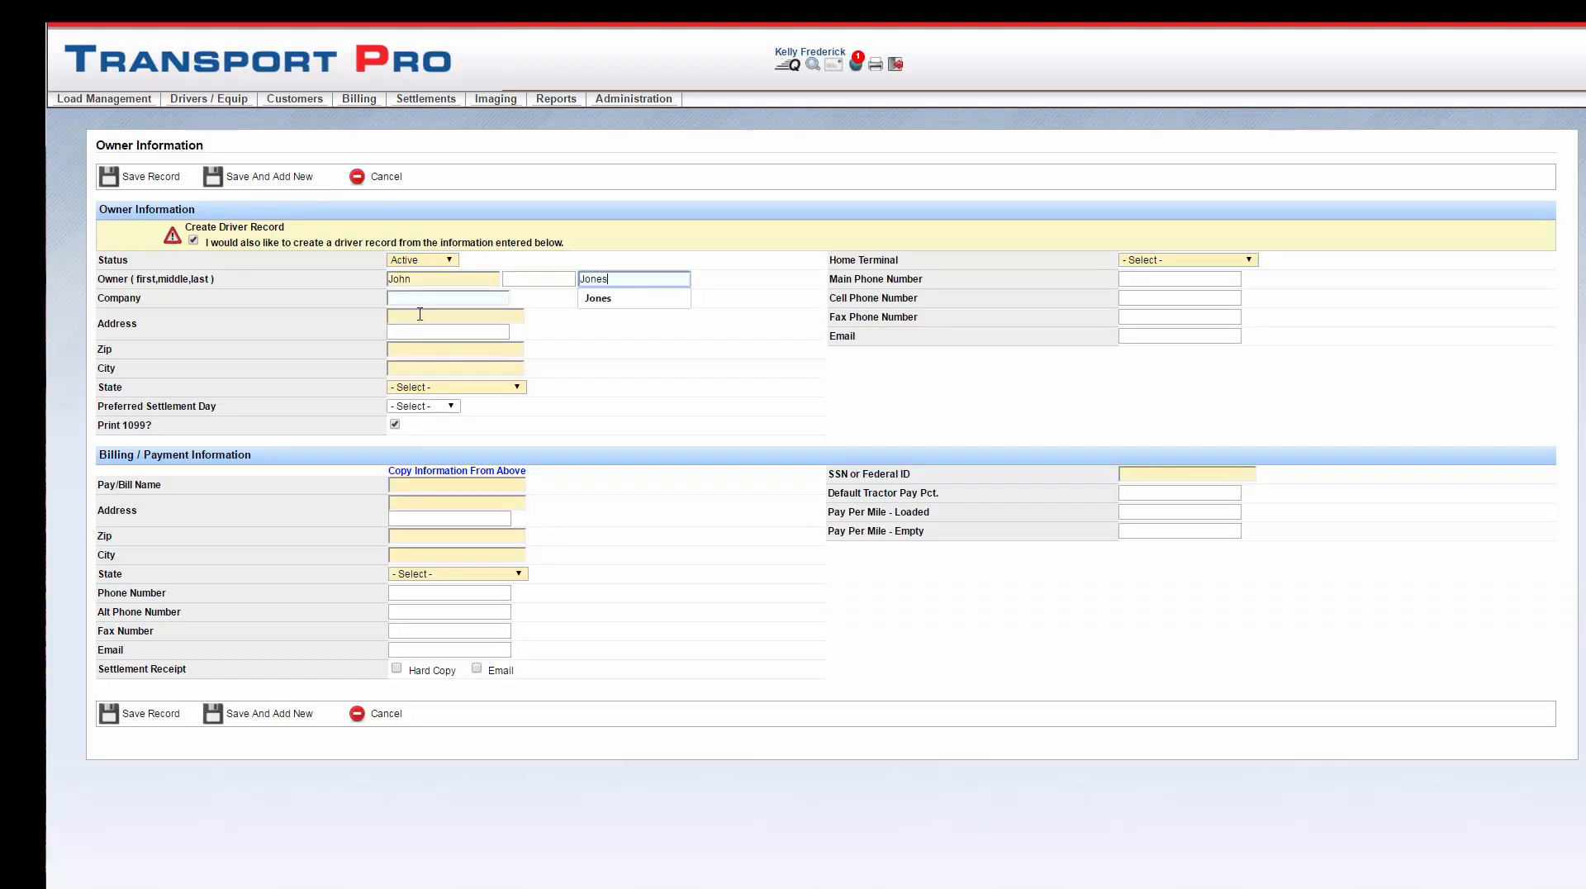
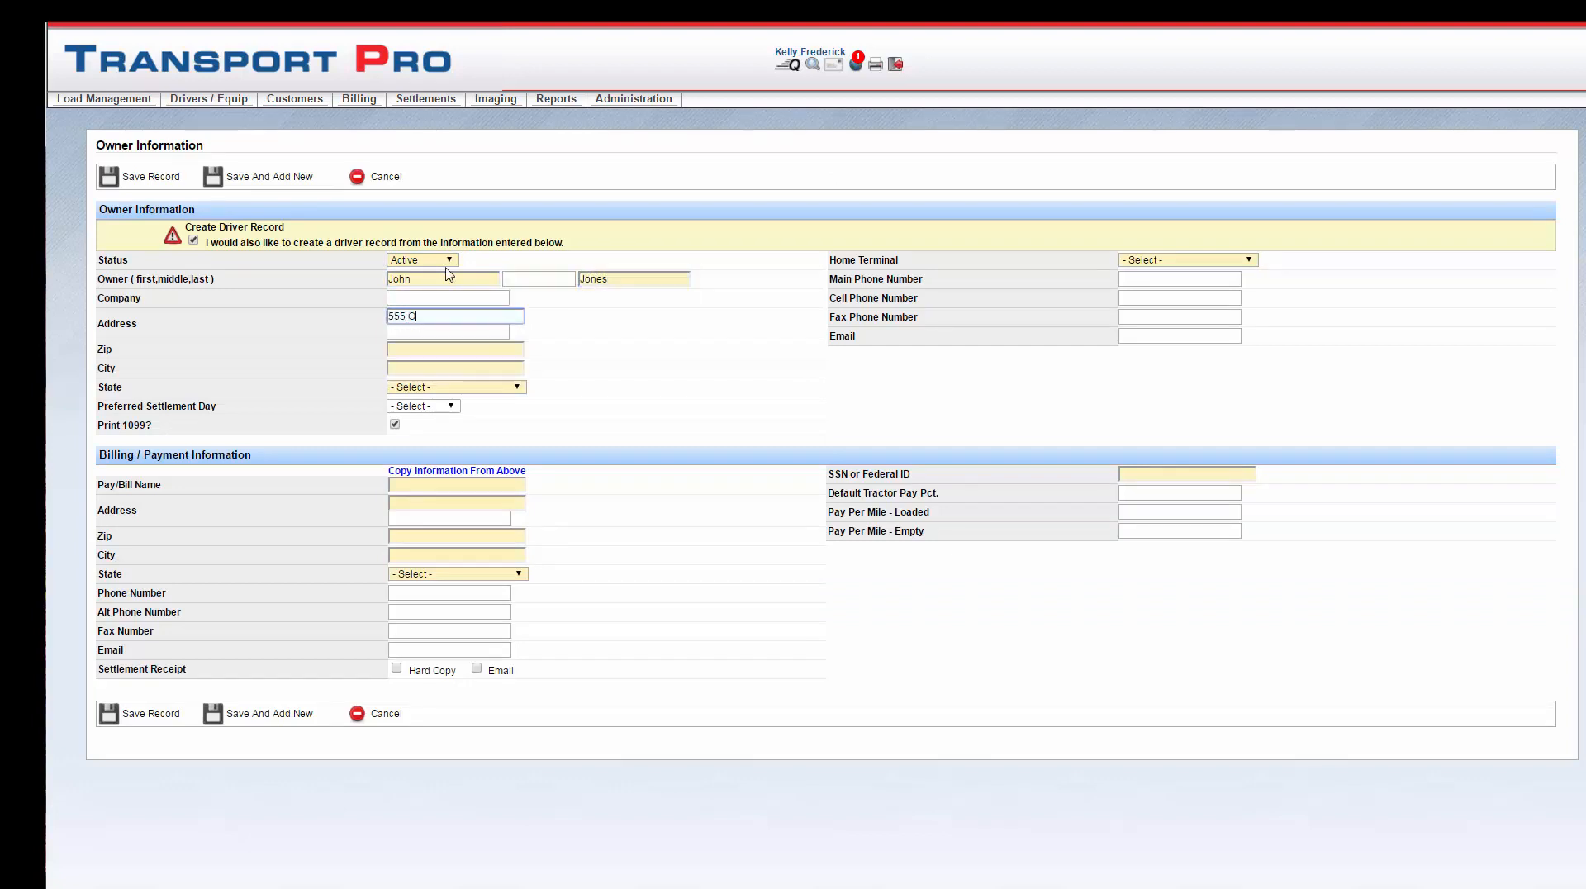
pyautogui.press('Tab')
pyautogui.press('Tab')
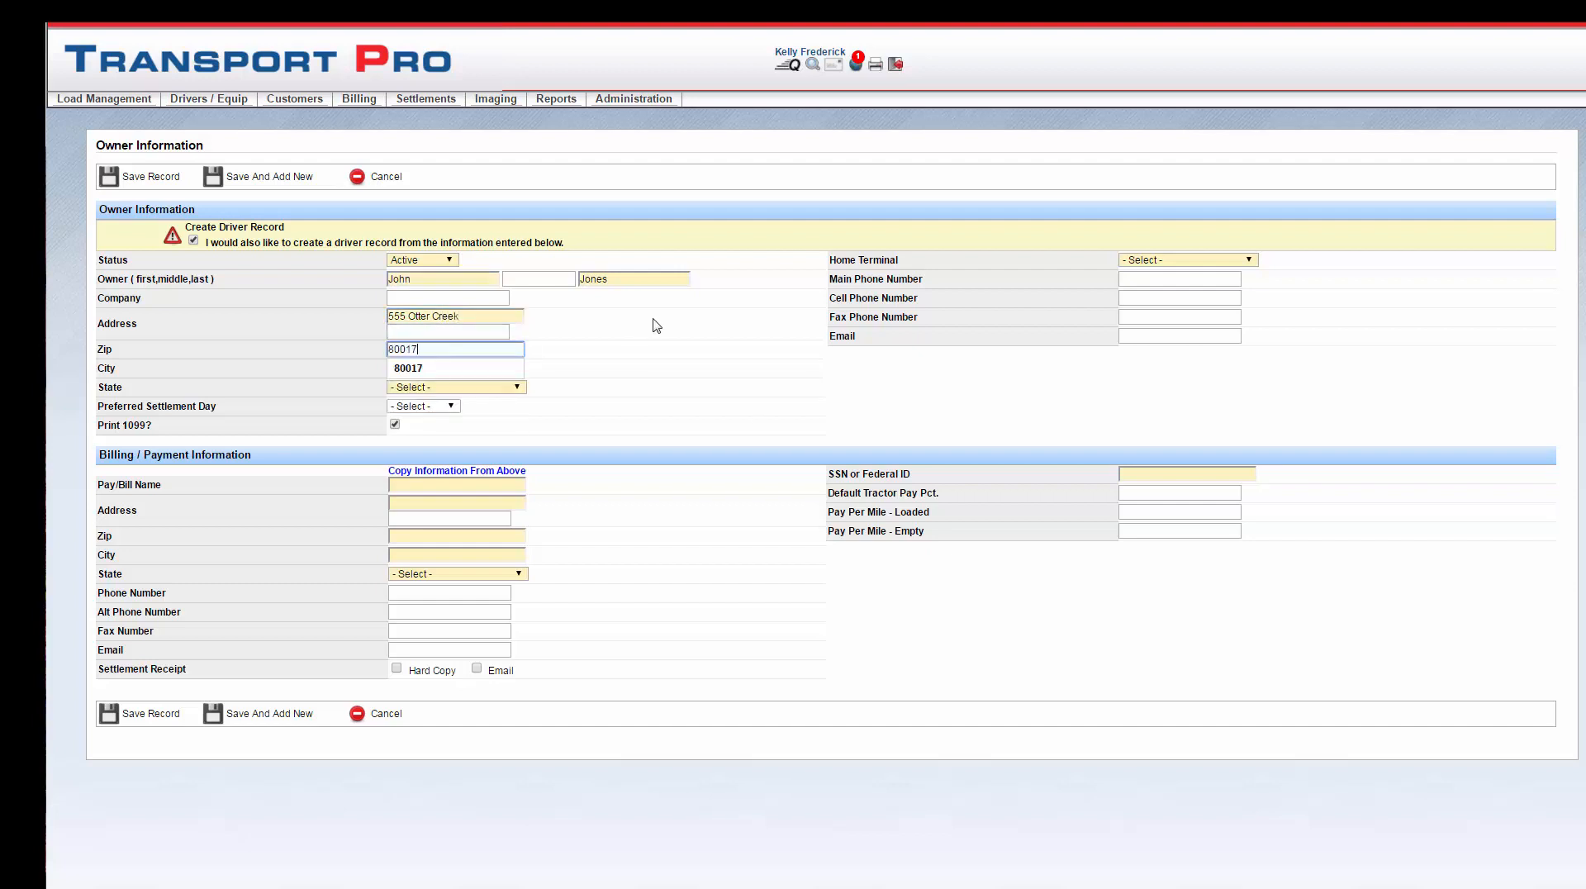
pyautogui.click(577, 402)
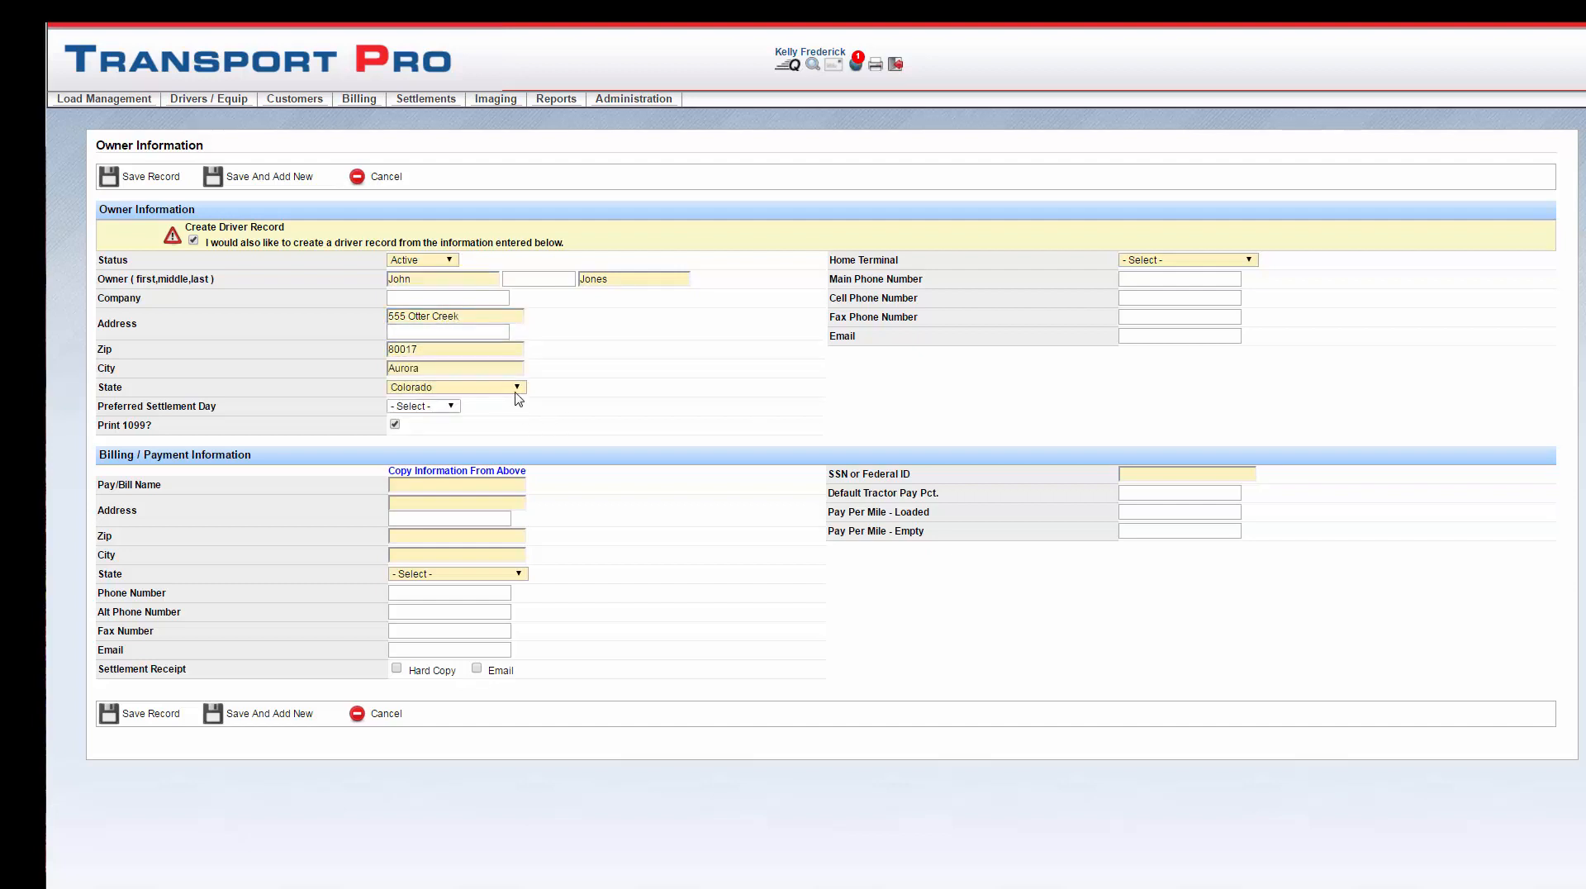
pyautogui.click(458, 409)
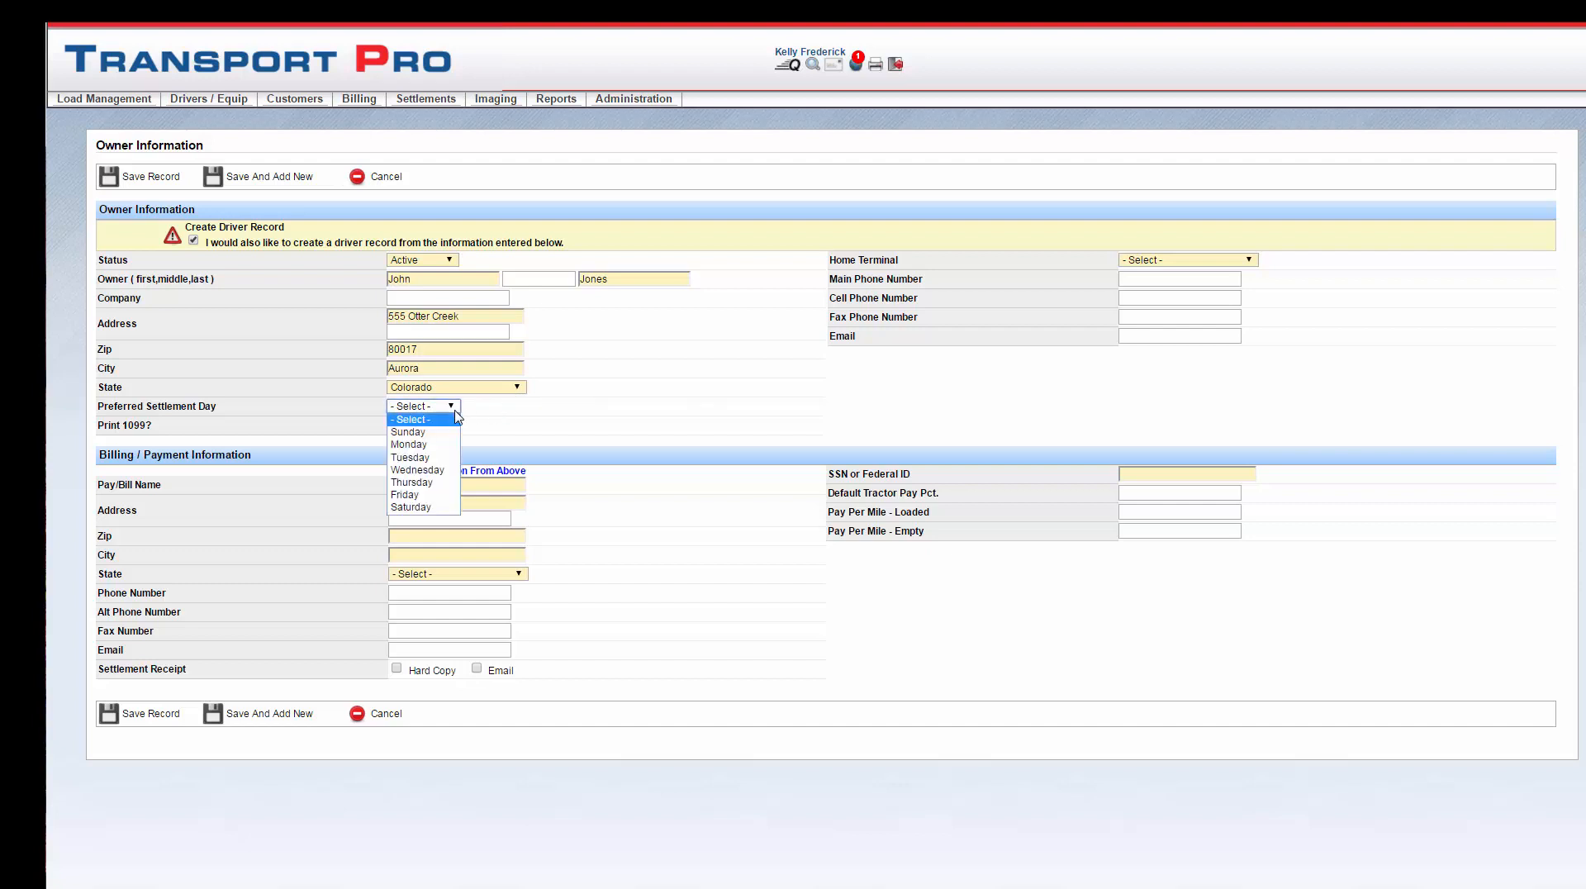
pyautogui.click(459, 409)
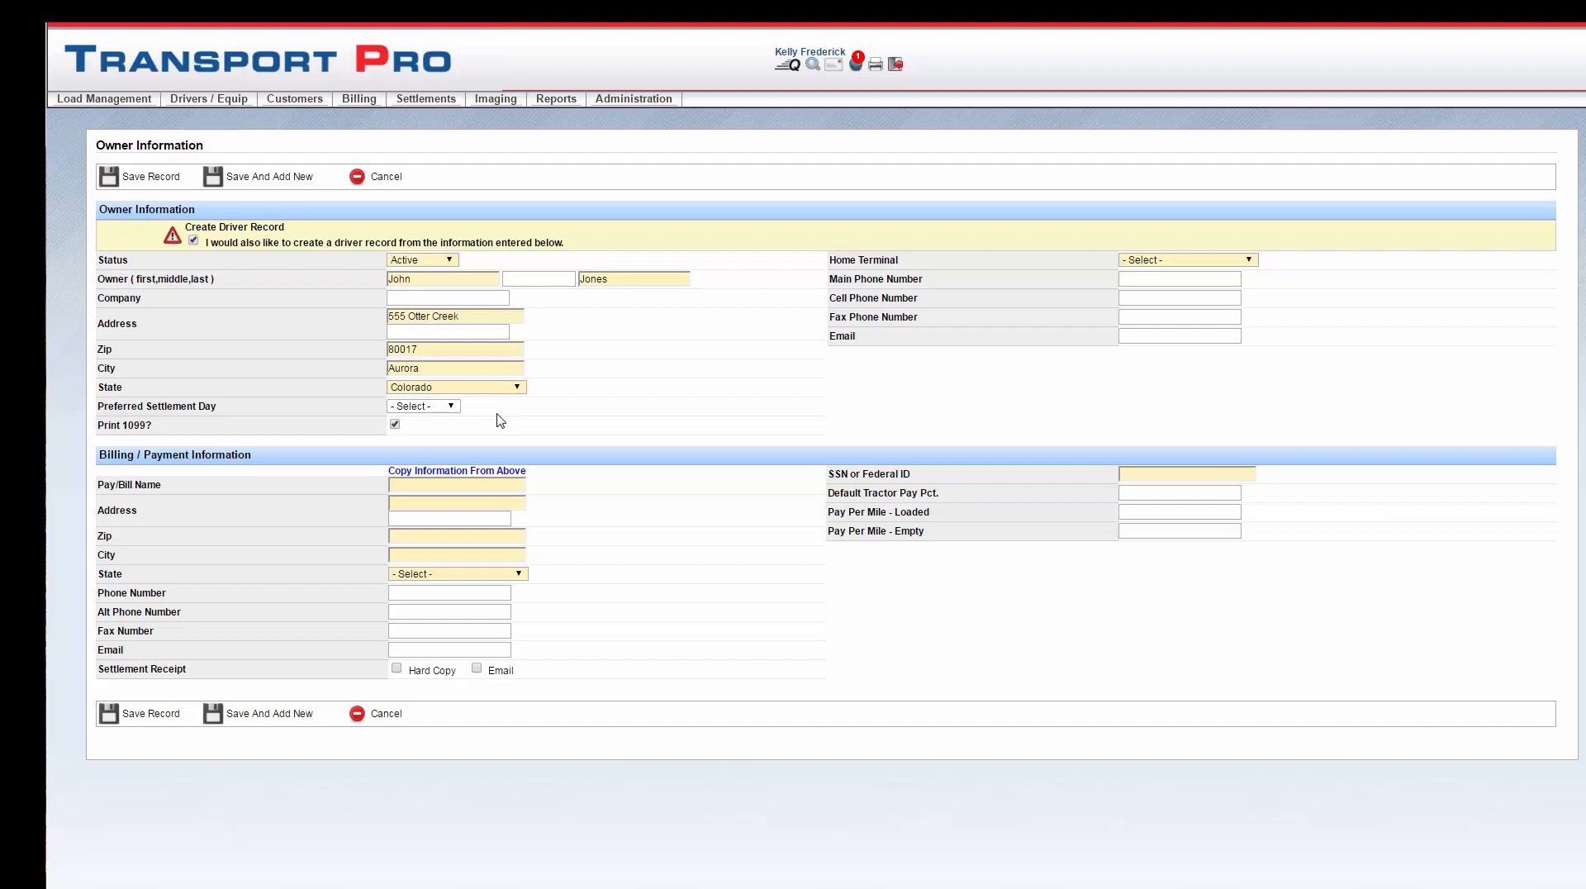
pyautogui.click(396, 425)
# Step: Set home terminal to MT - Main Terminal Info and enter the owner's phone and e-mail
pyautogui.click(1250, 263)
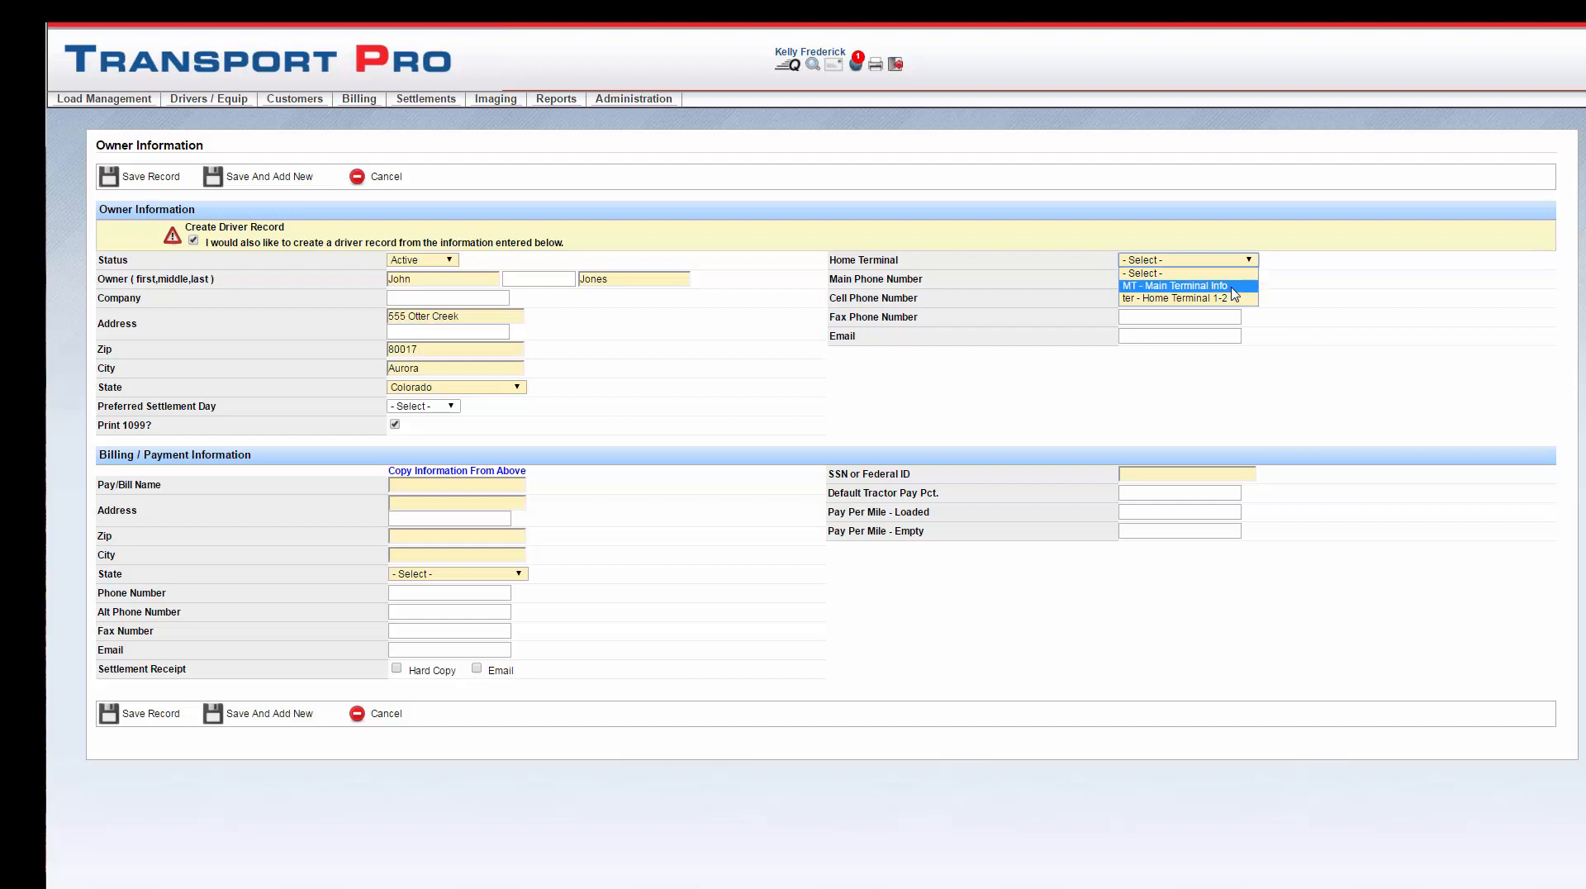
pyautogui.click(1231, 286)
pyautogui.click(1163, 281)
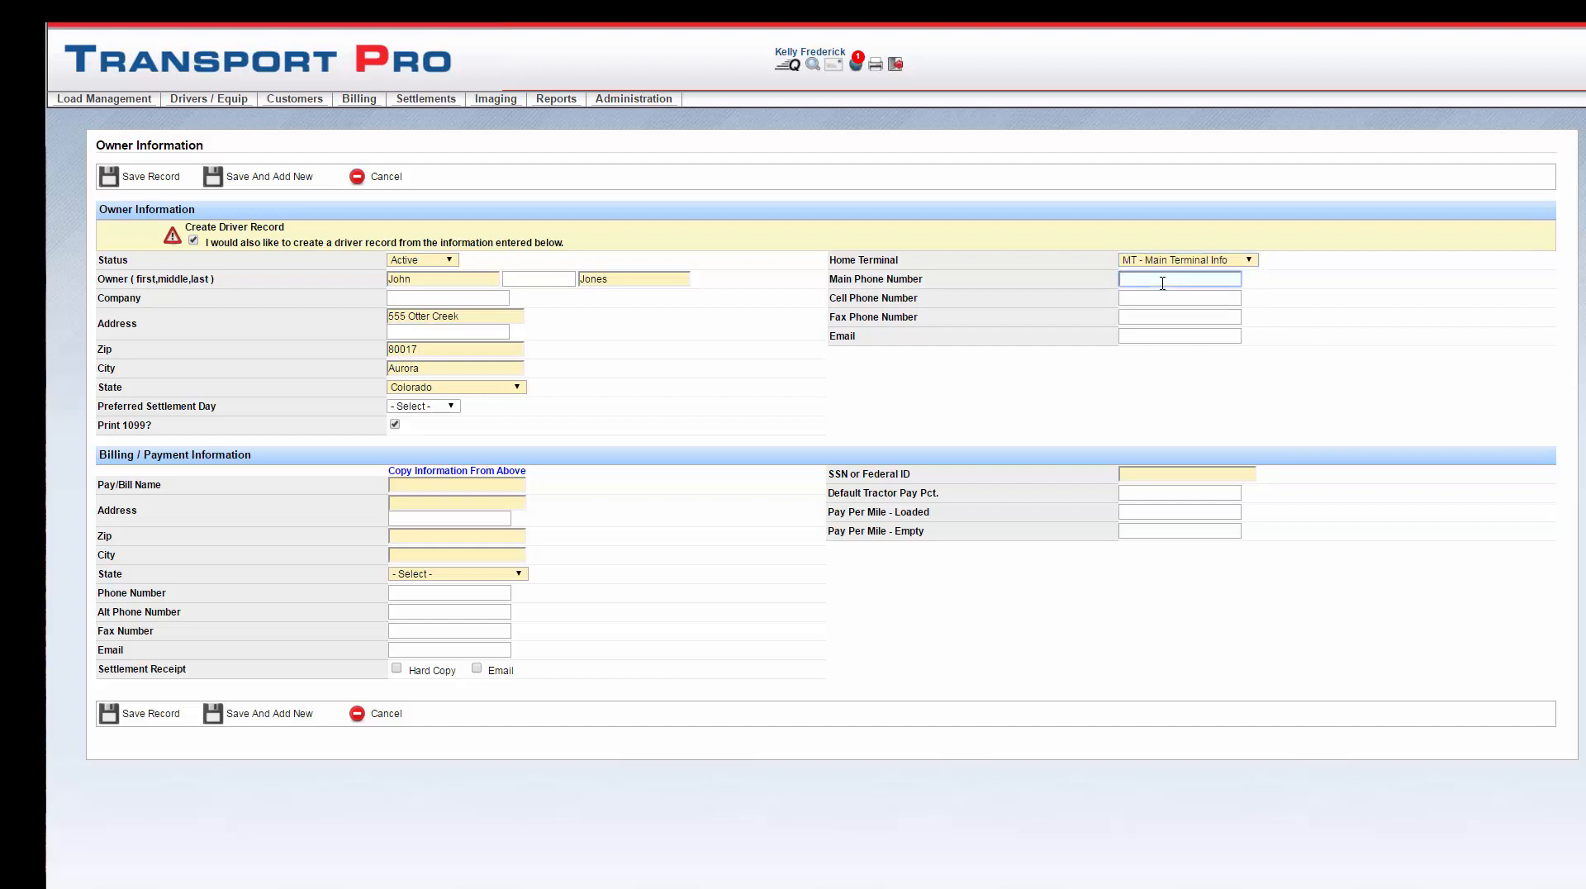
pyautogui.write('555-555-5555')
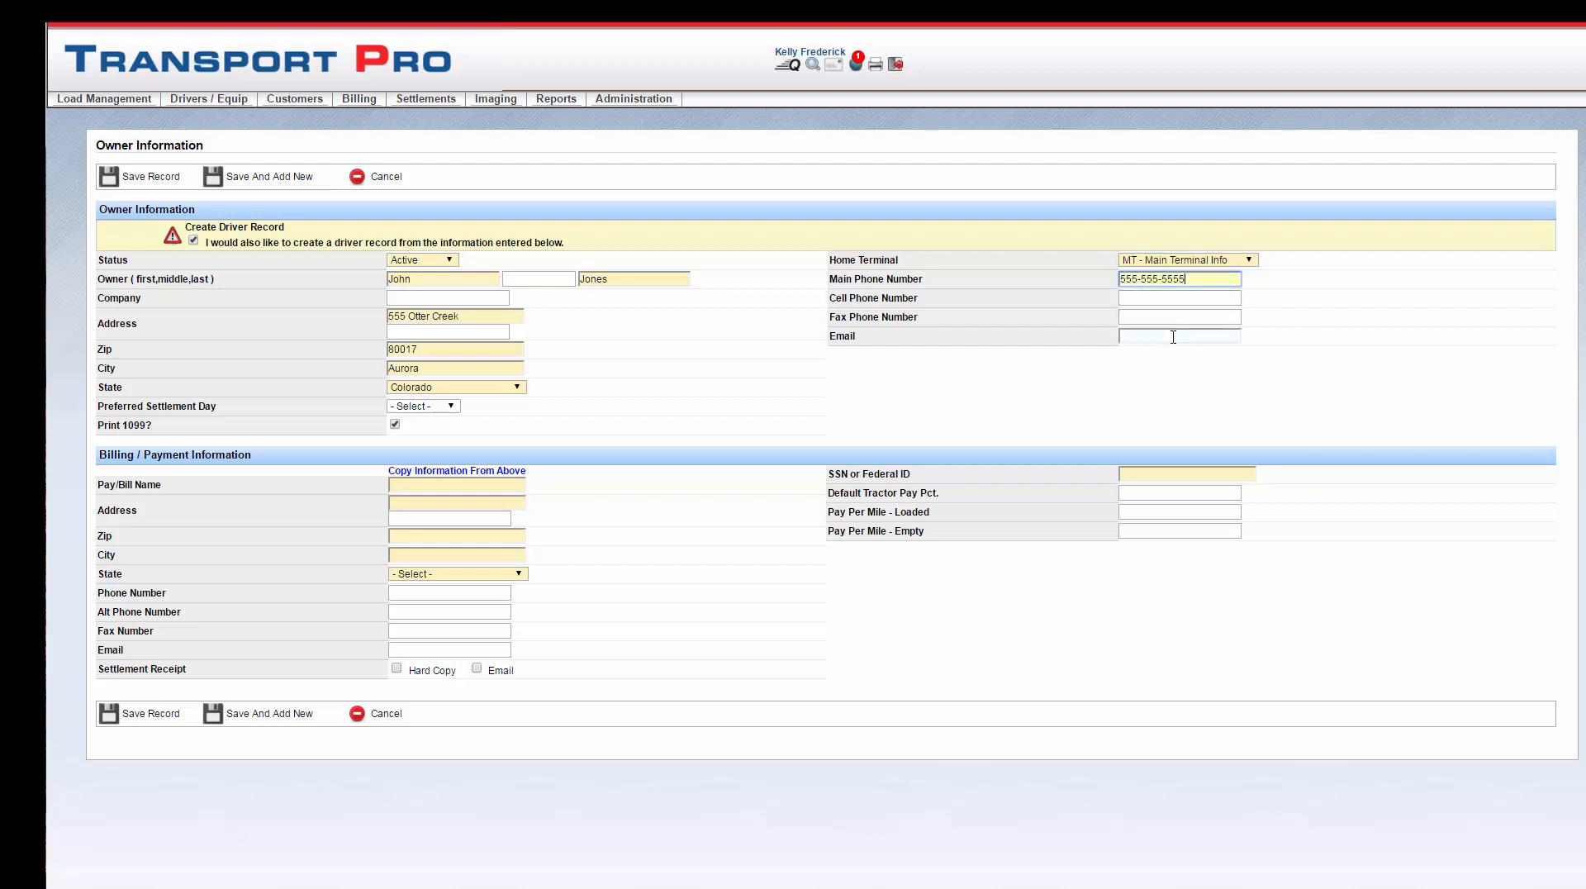
pyautogui.click(1174, 336)
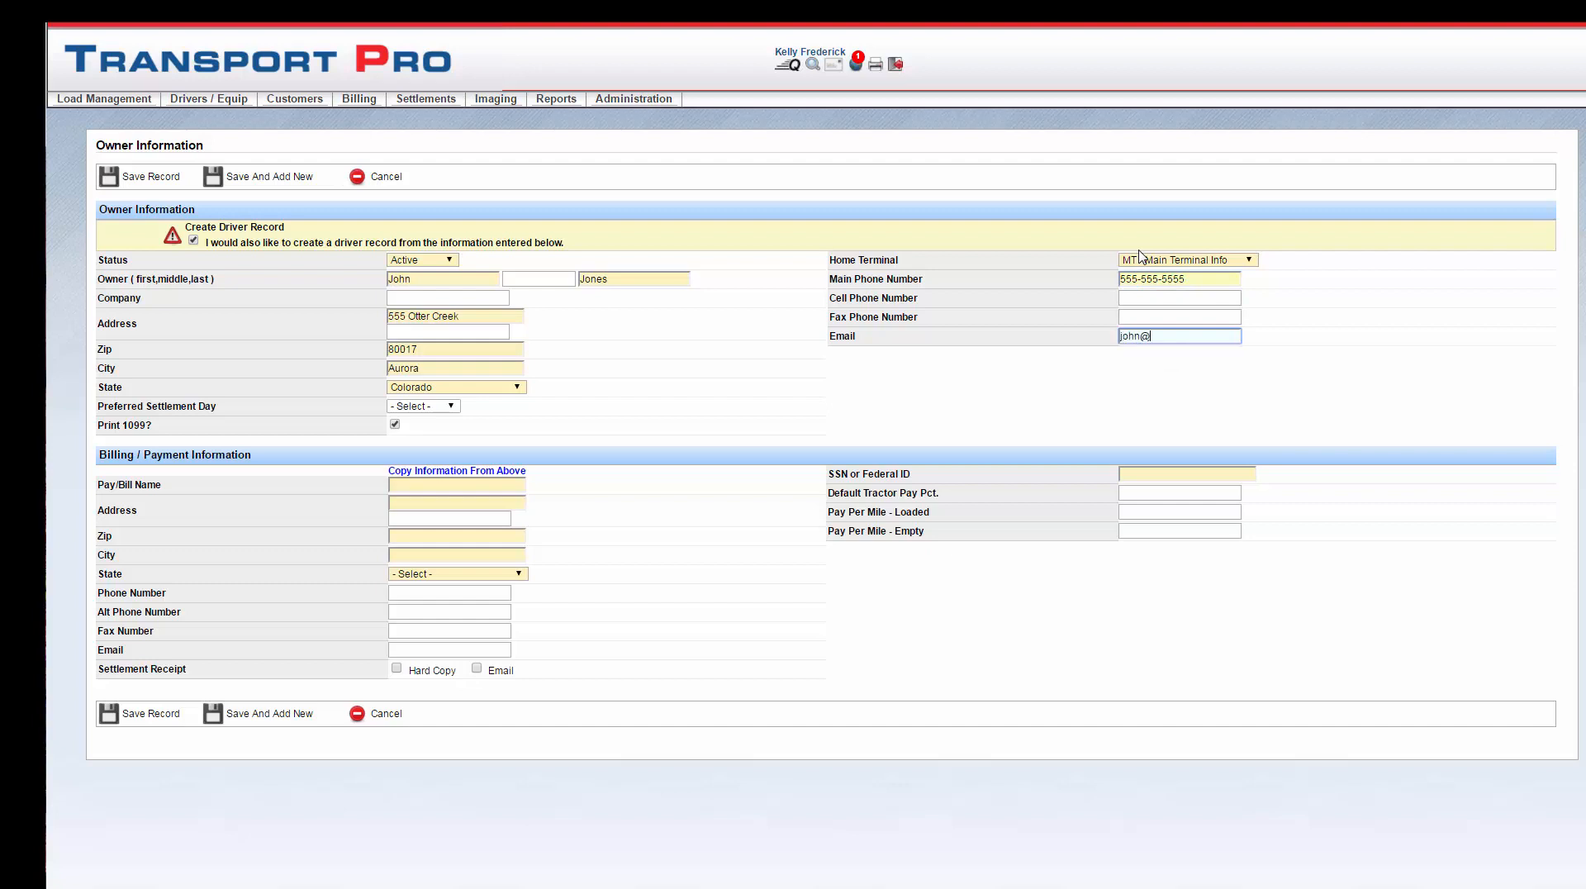
pyautogui.click(1300, 404)
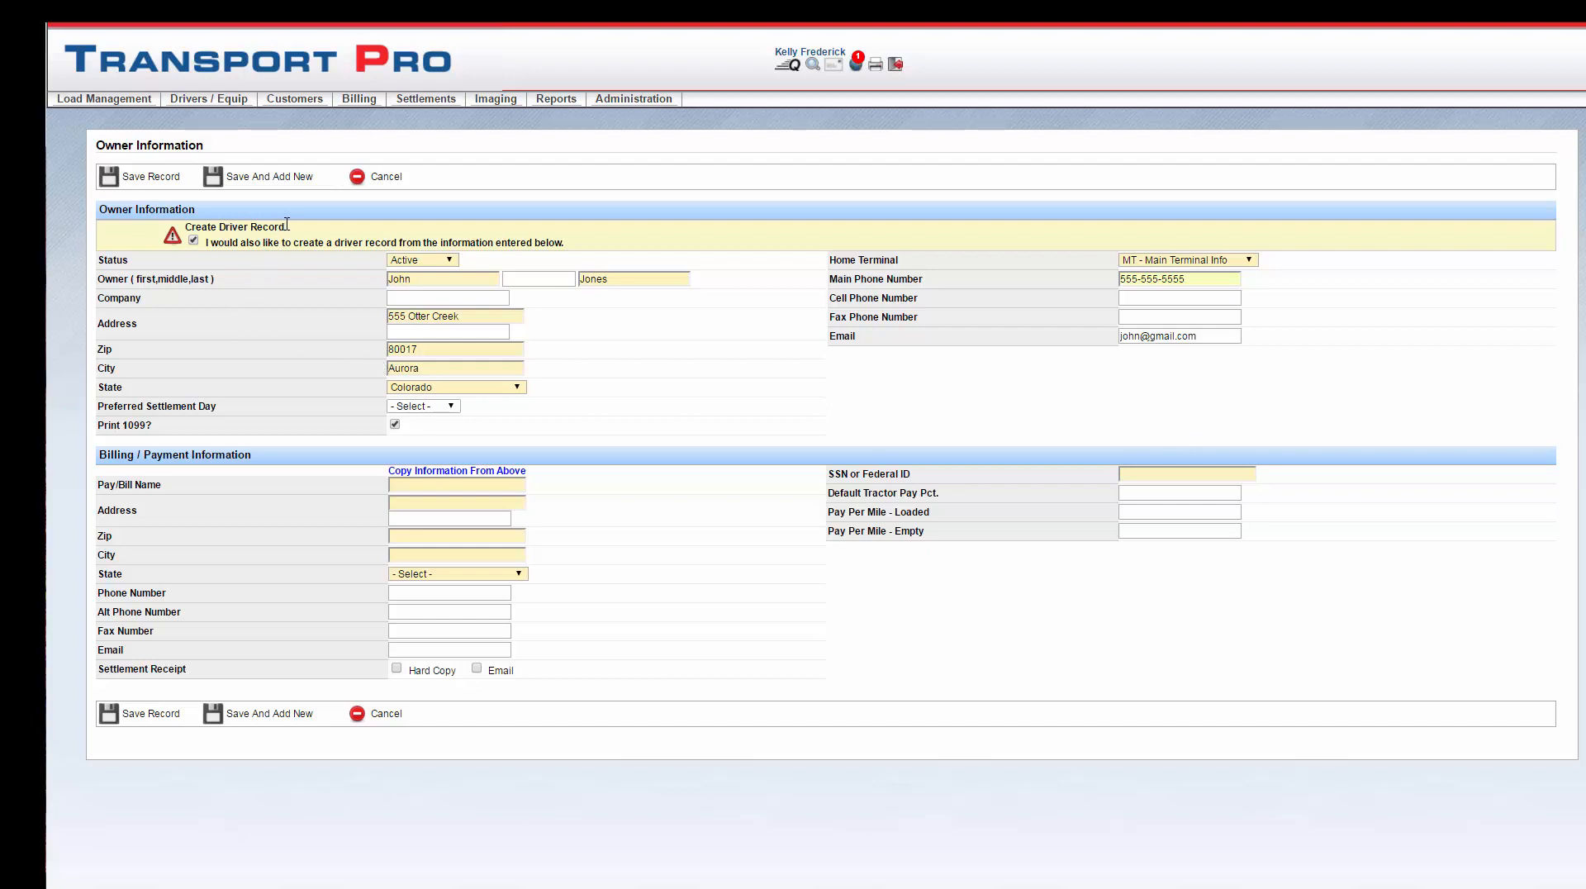
pyautogui.moveTo(287, 230); pyautogui.dragTo(185, 229)
pyautogui.click(287, 228)
# Step: Copy the owner details into the billing section and enter the owner's SSN
pyautogui.click(434, 484)
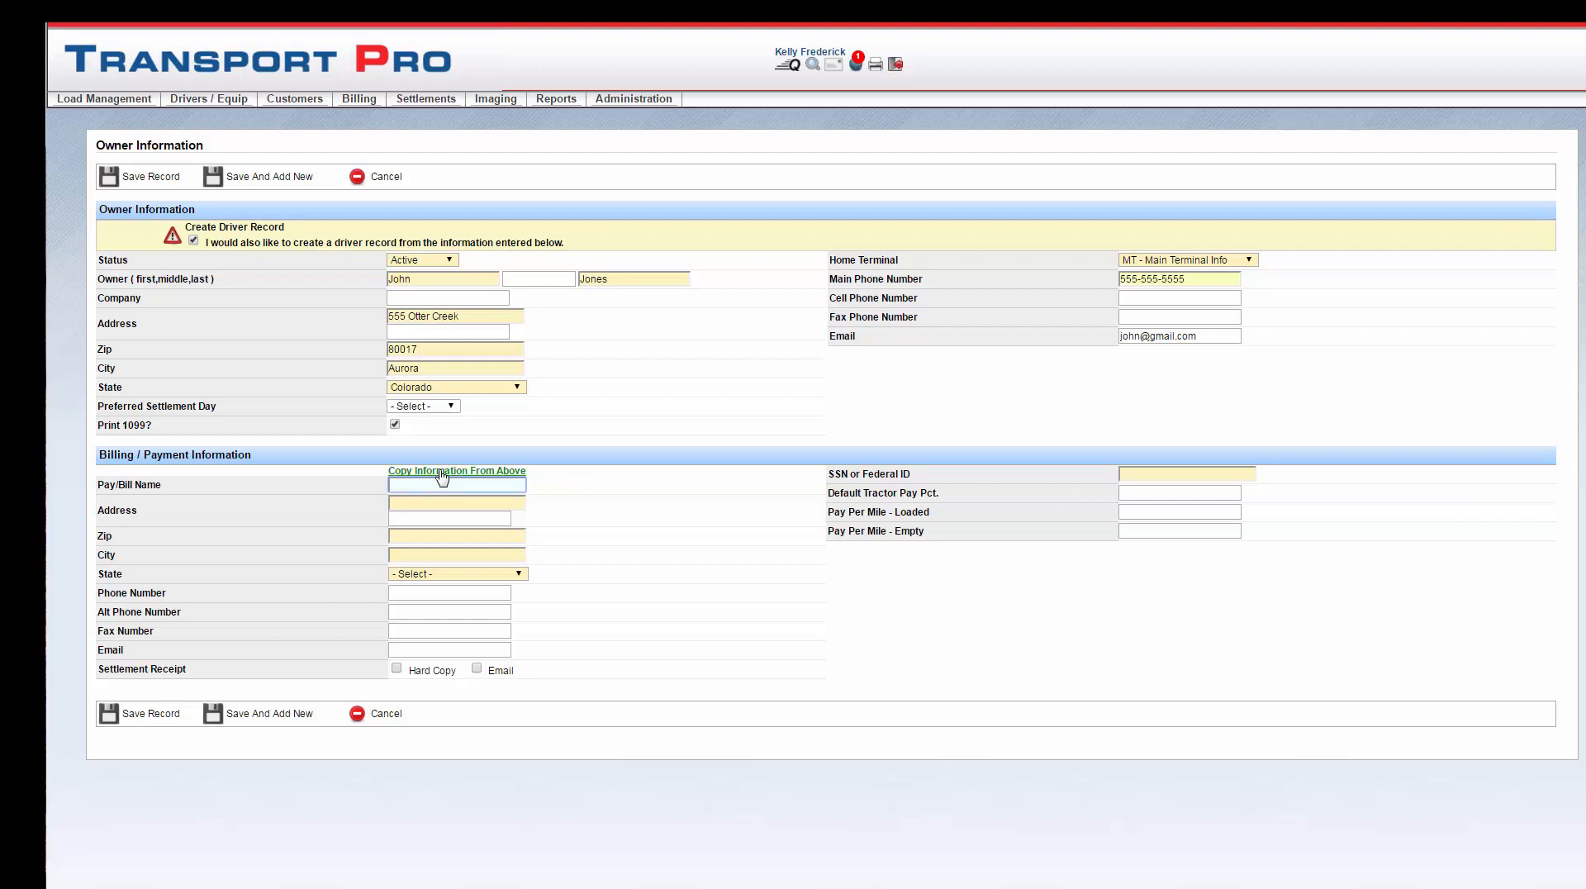
pyautogui.click(442, 472)
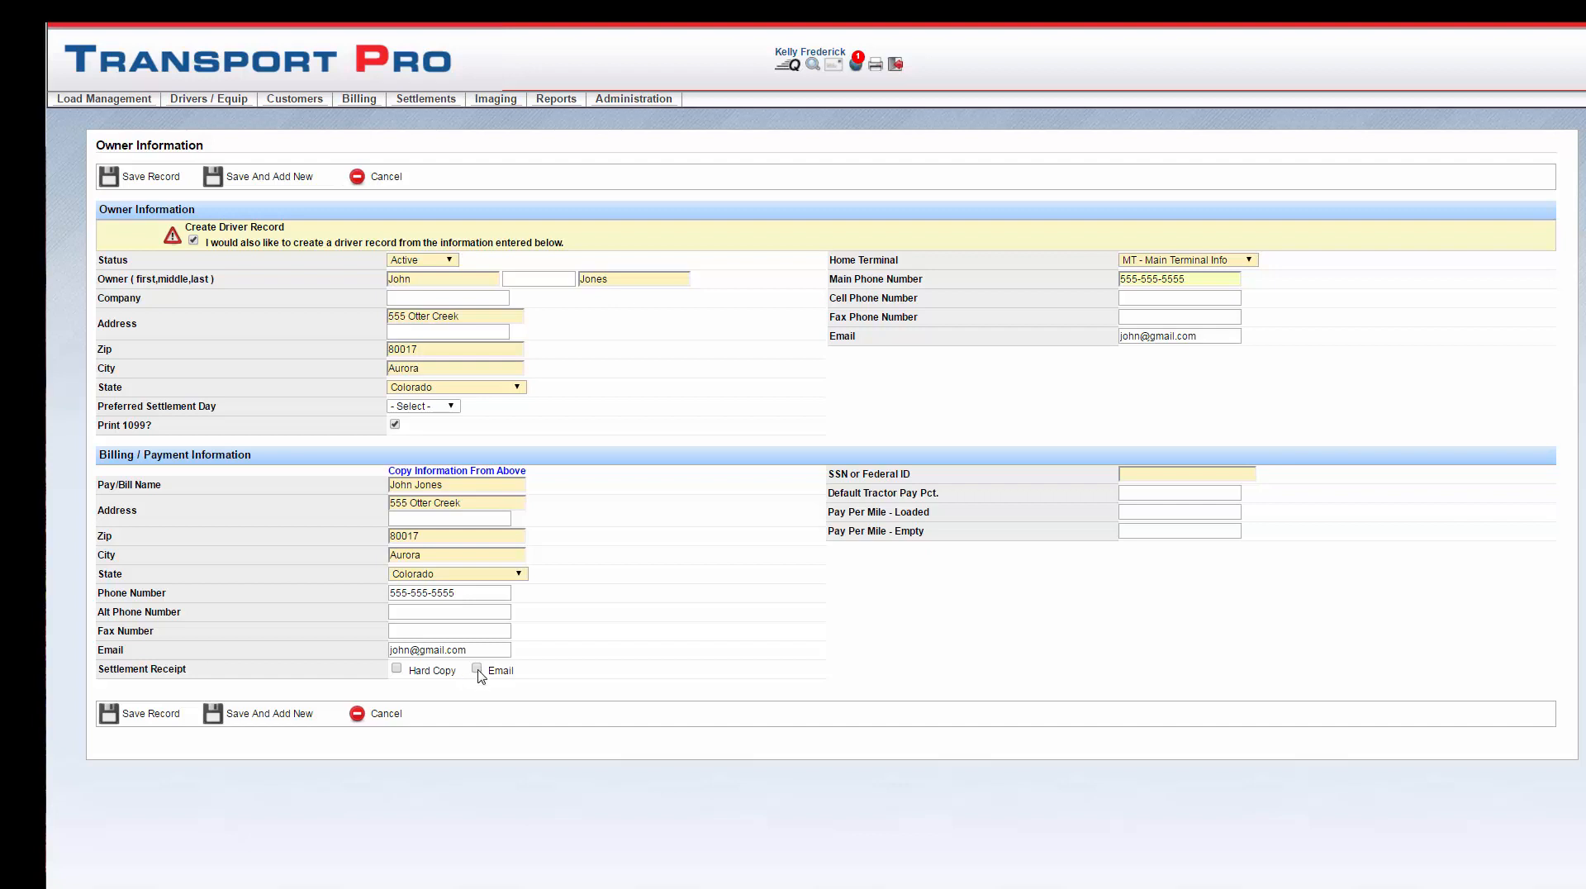
pyautogui.click(1186, 472)
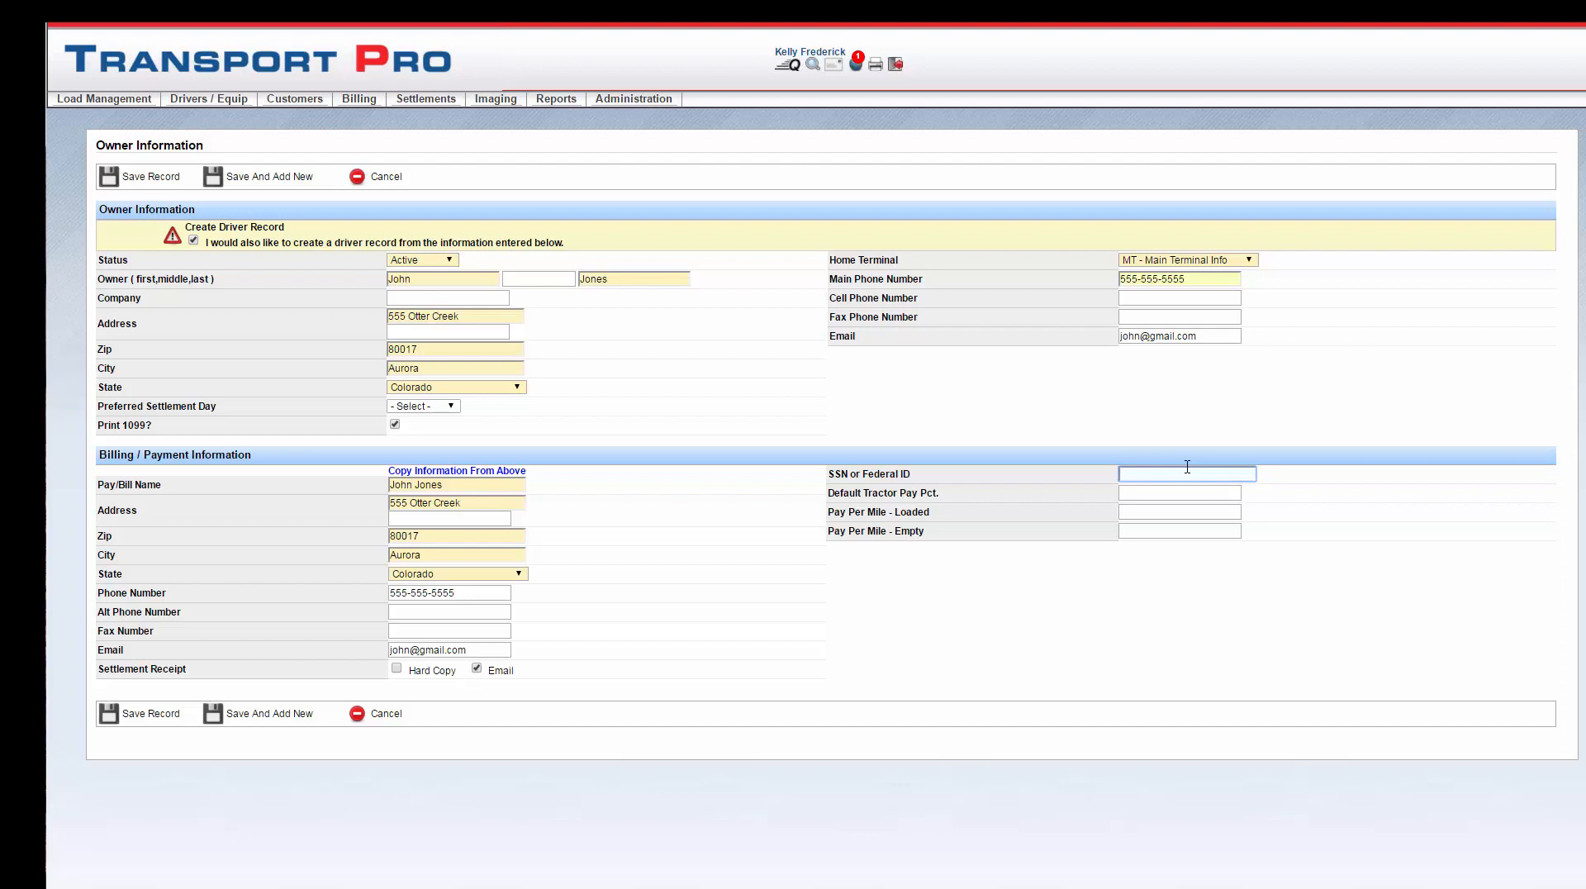
pyautogui.write('444-44-4444')
# Step: Set the Default Tractor Pay Pct. to 75
pyautogui.click(1226, 499)
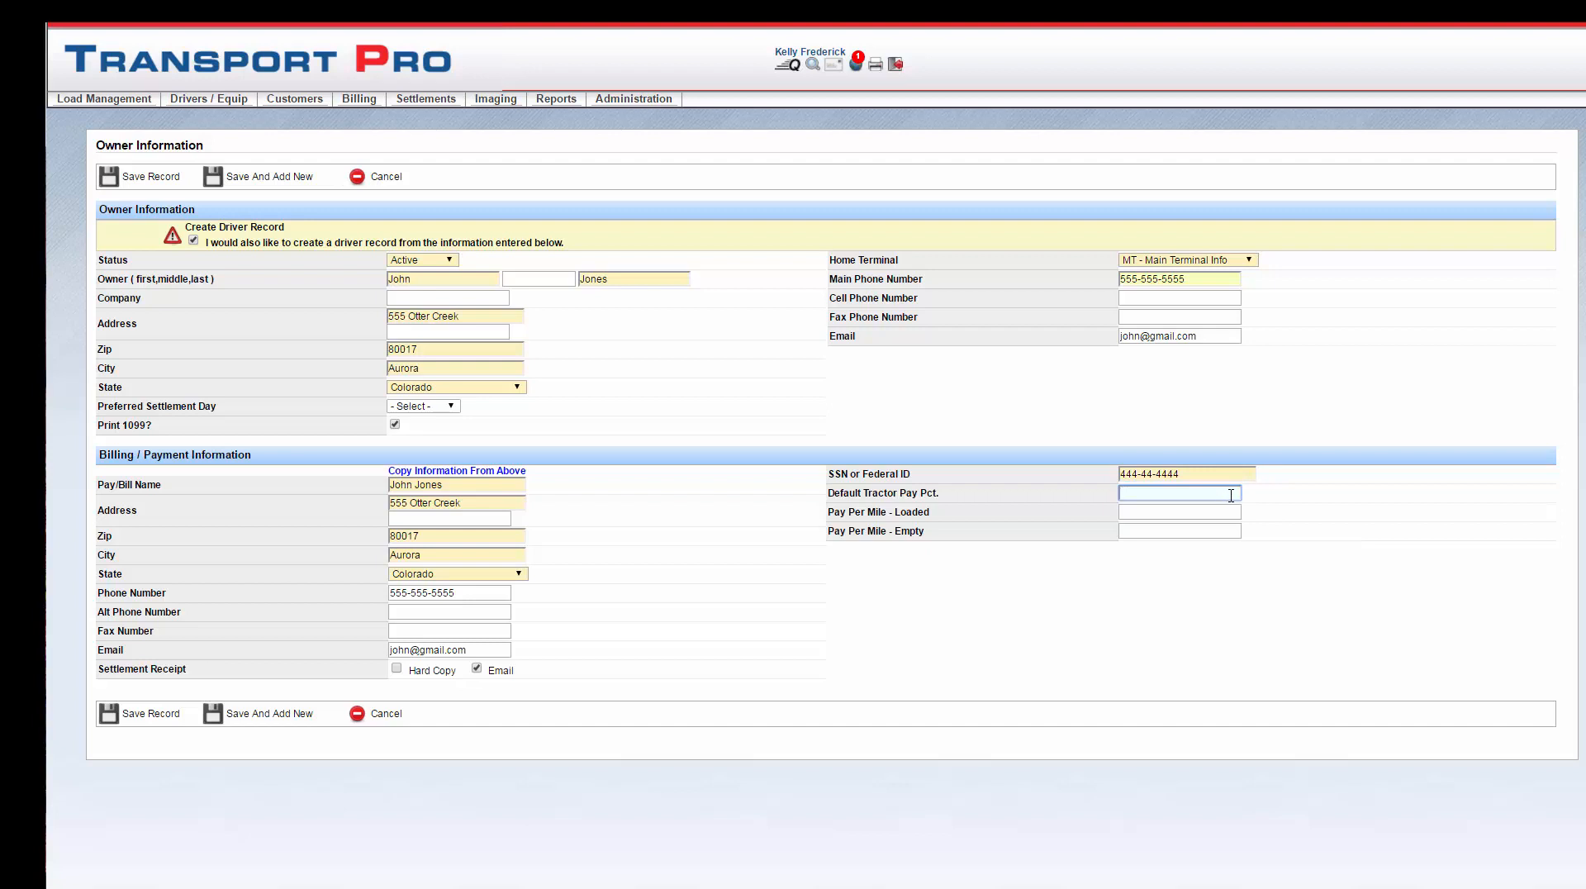
pyautogui.click(1218, 514)
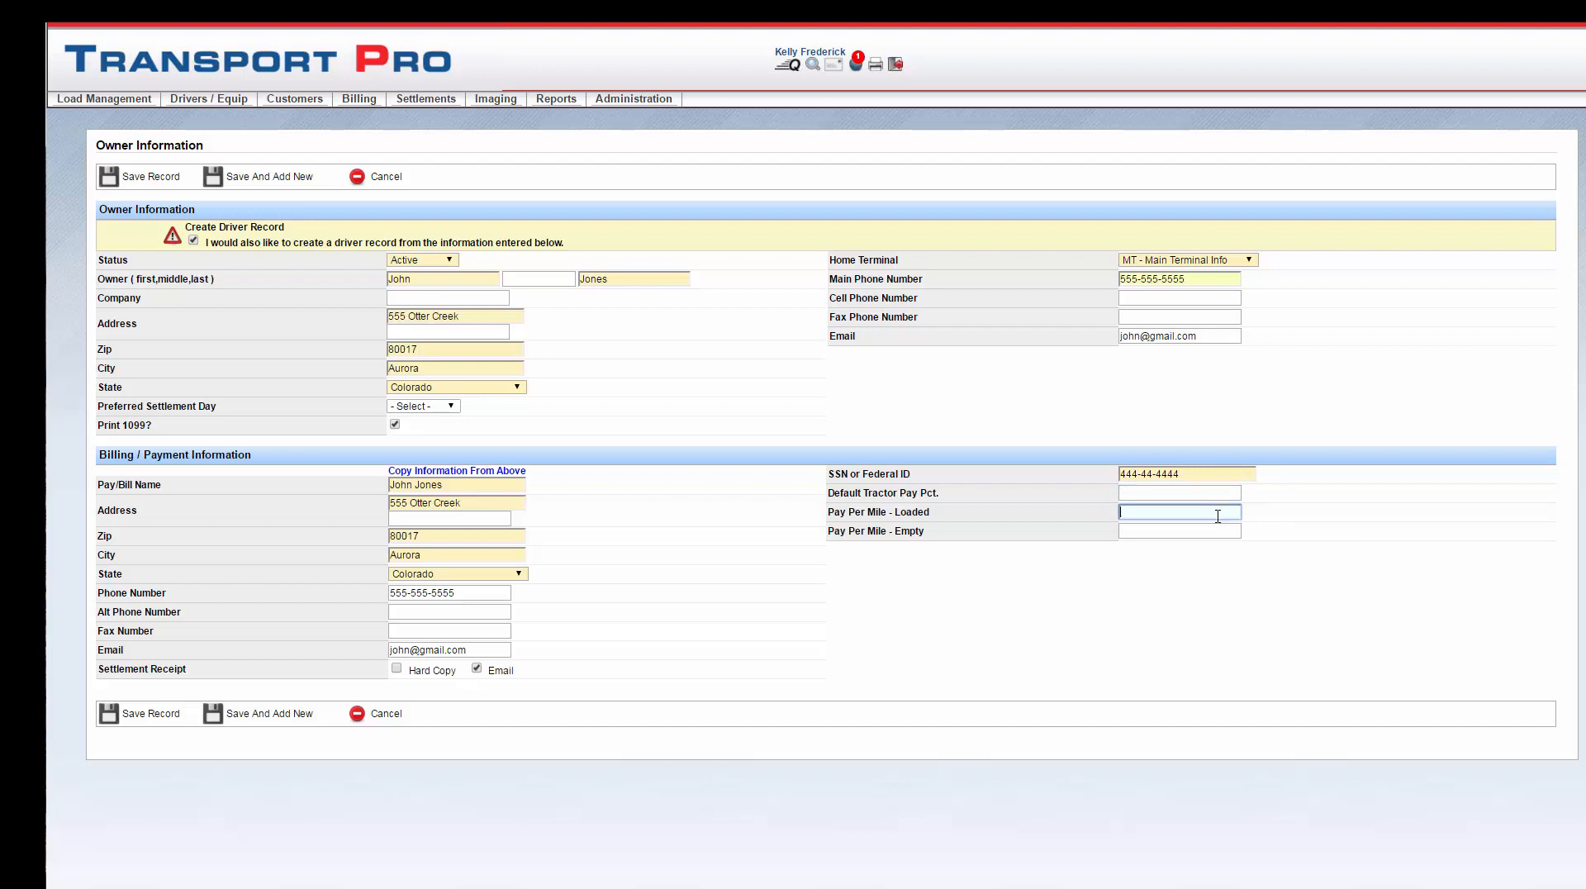
pyautogui.click(1214, 533)
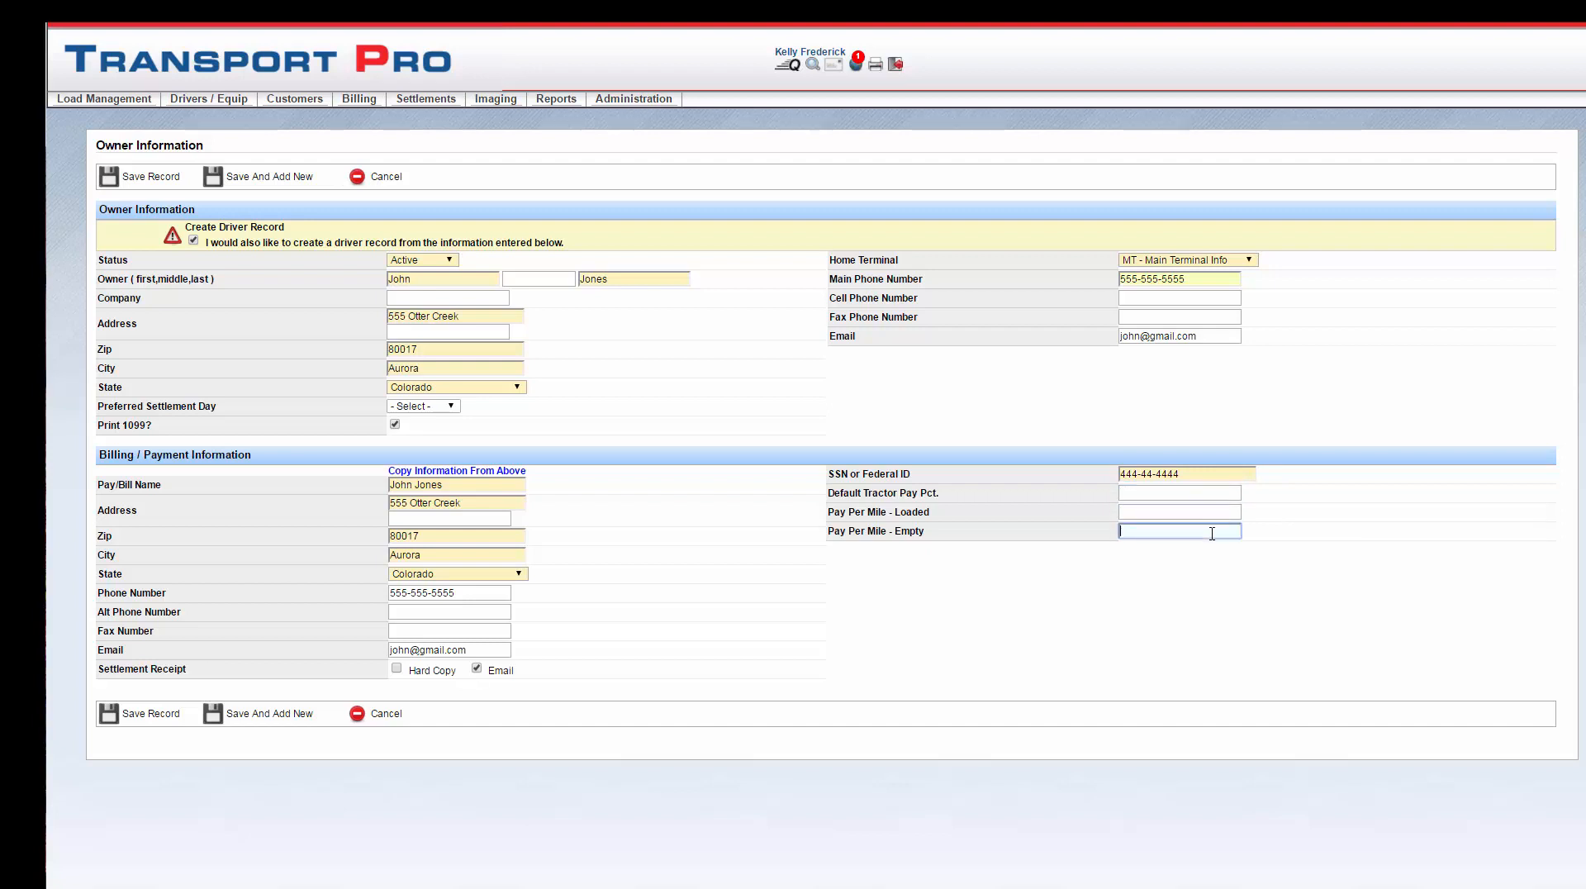
pyautogui.click(1172, 494)
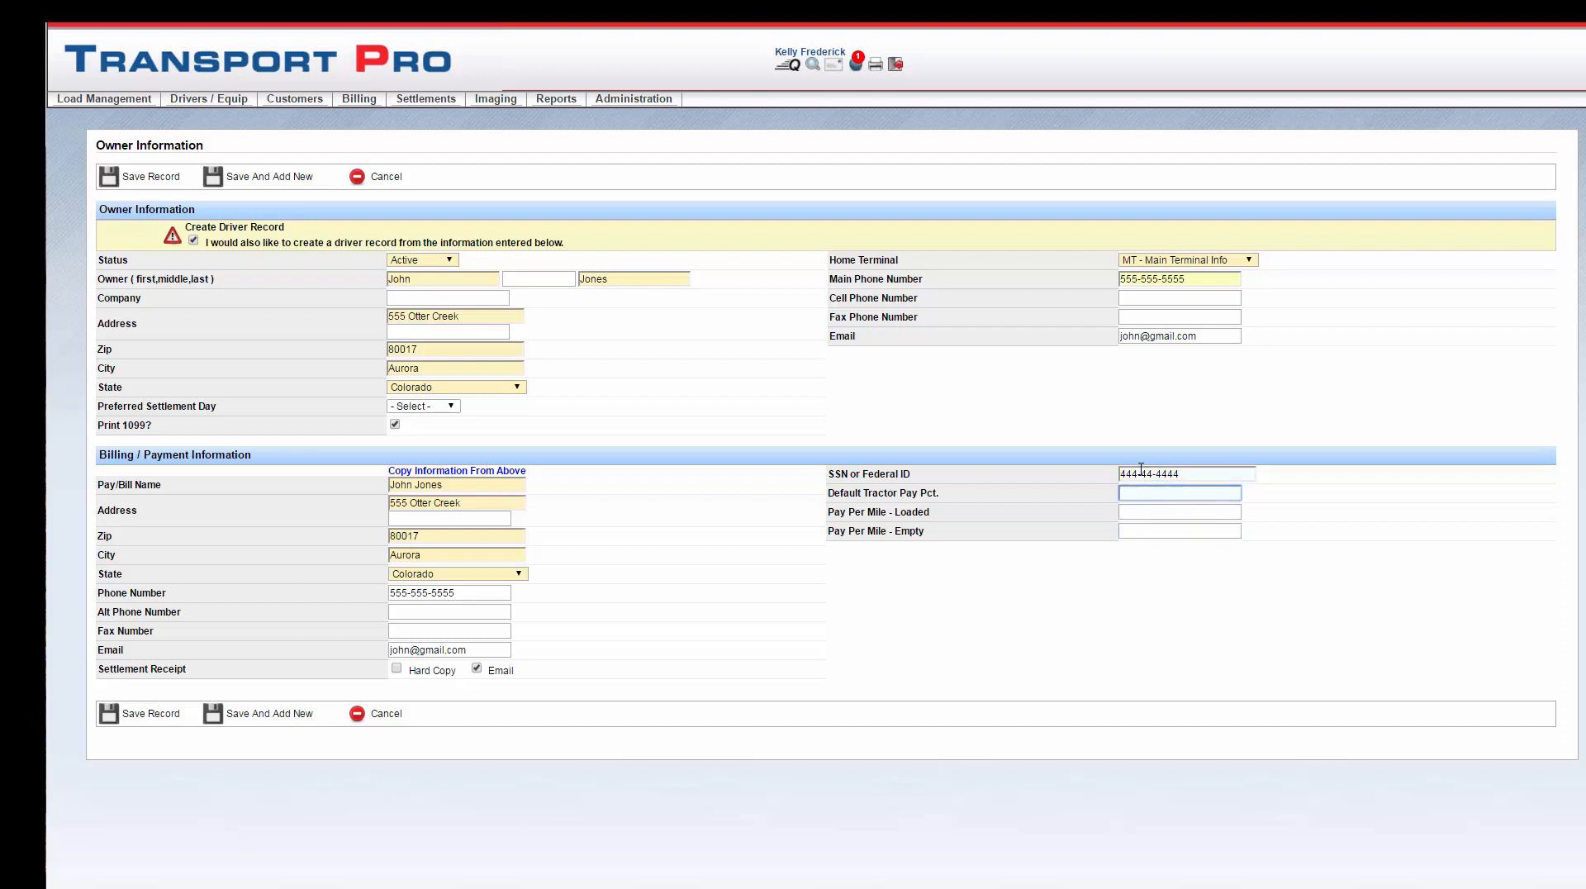
pyautogui.write('75')
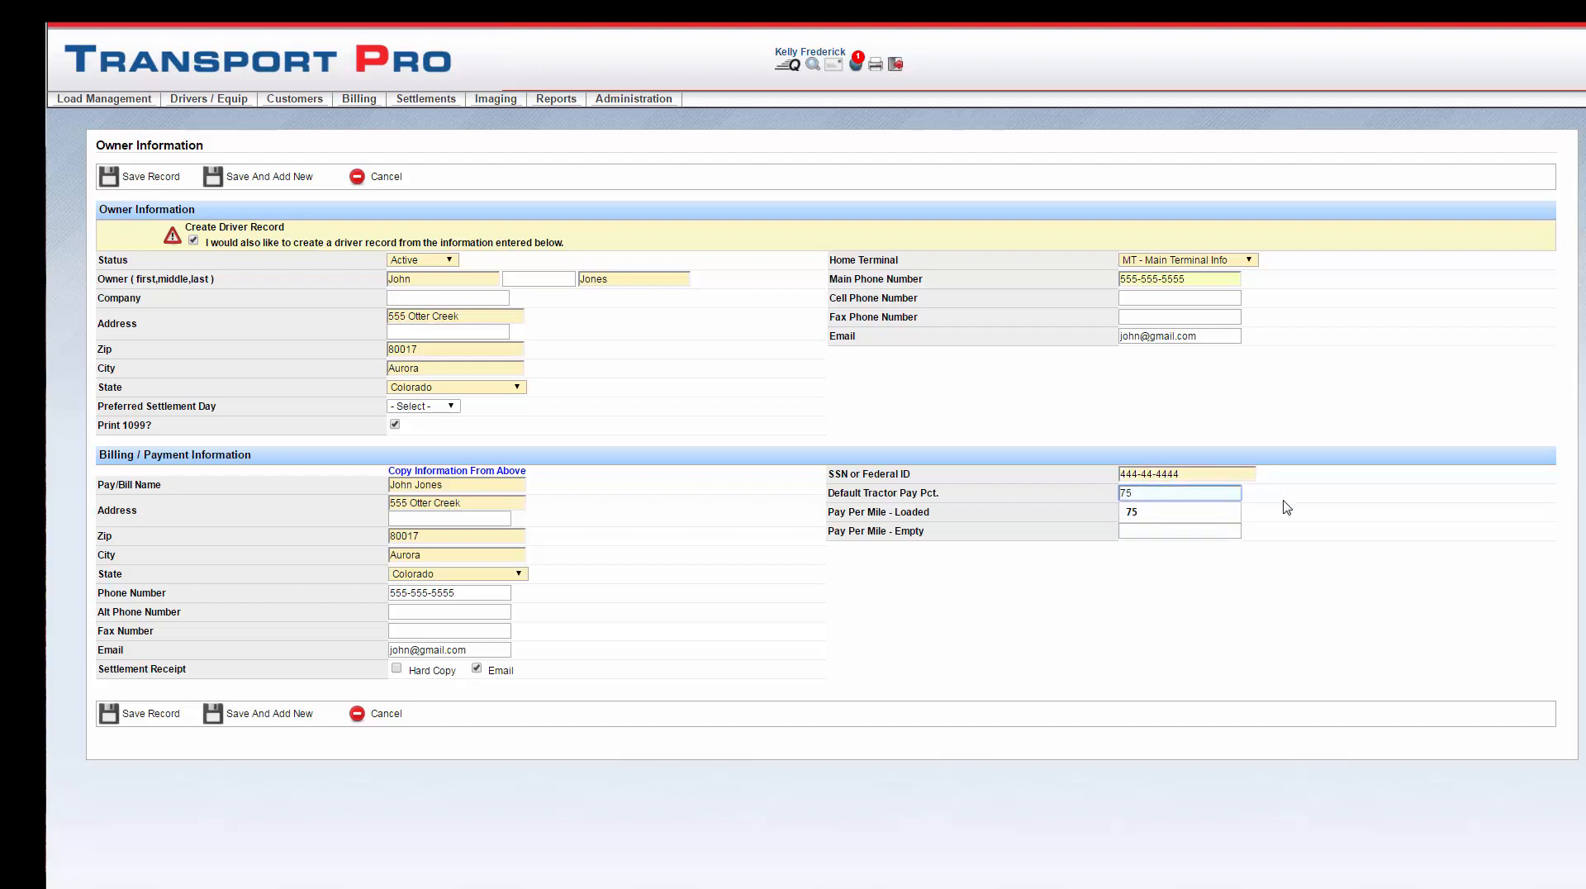
pyautogui.click(1285, 507)
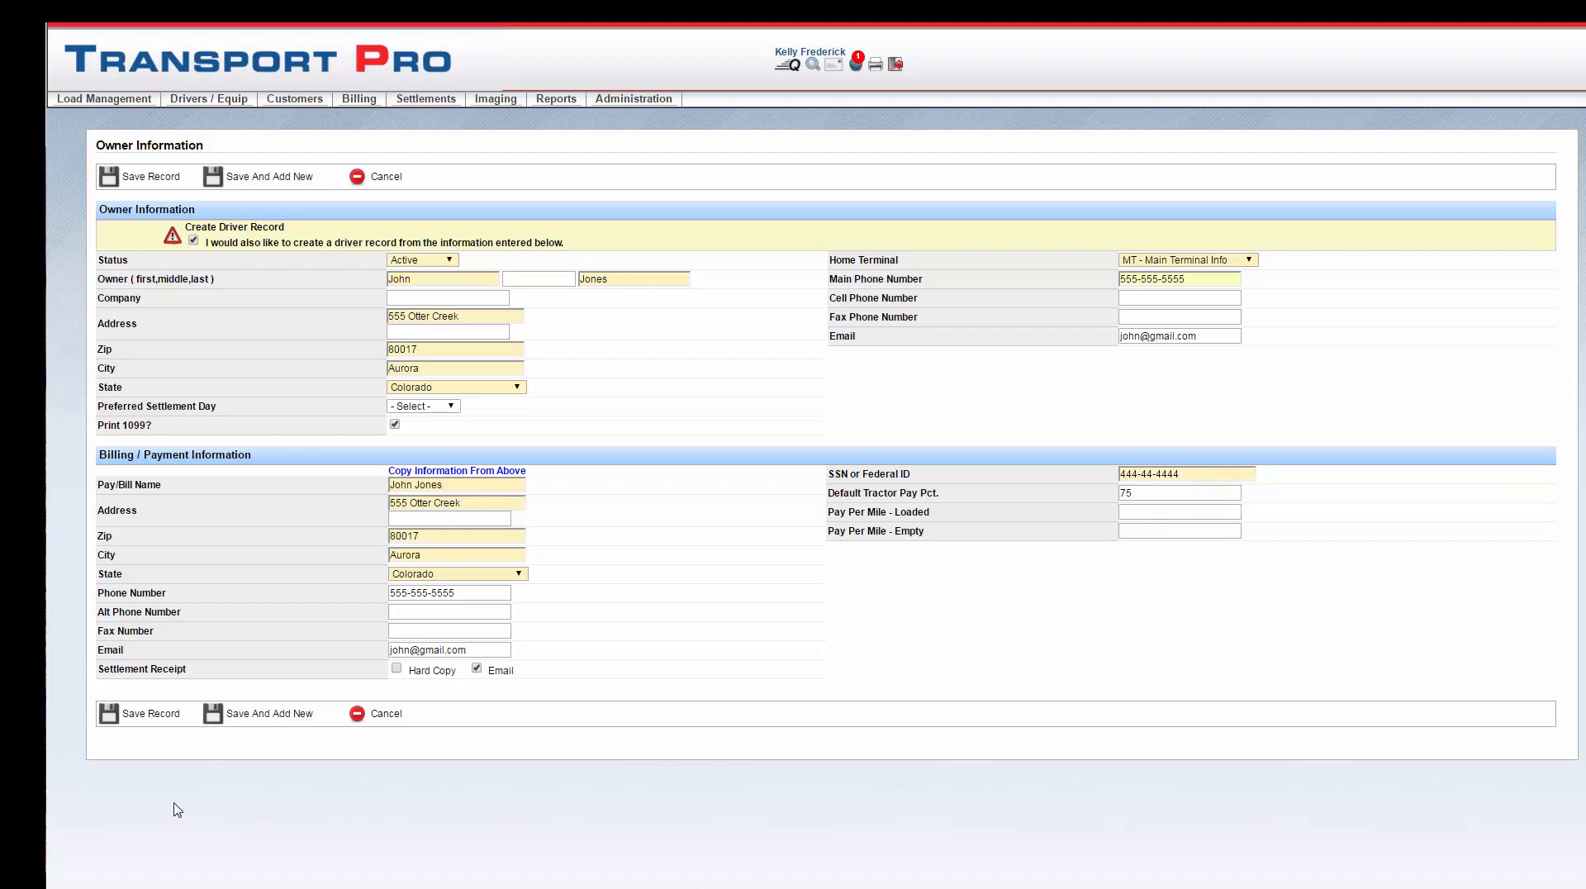
# Step: Save the owner; keep the new driver Active, non-company, home terminal MT, and mark Diabetes
pyautogui.click(151, 714)
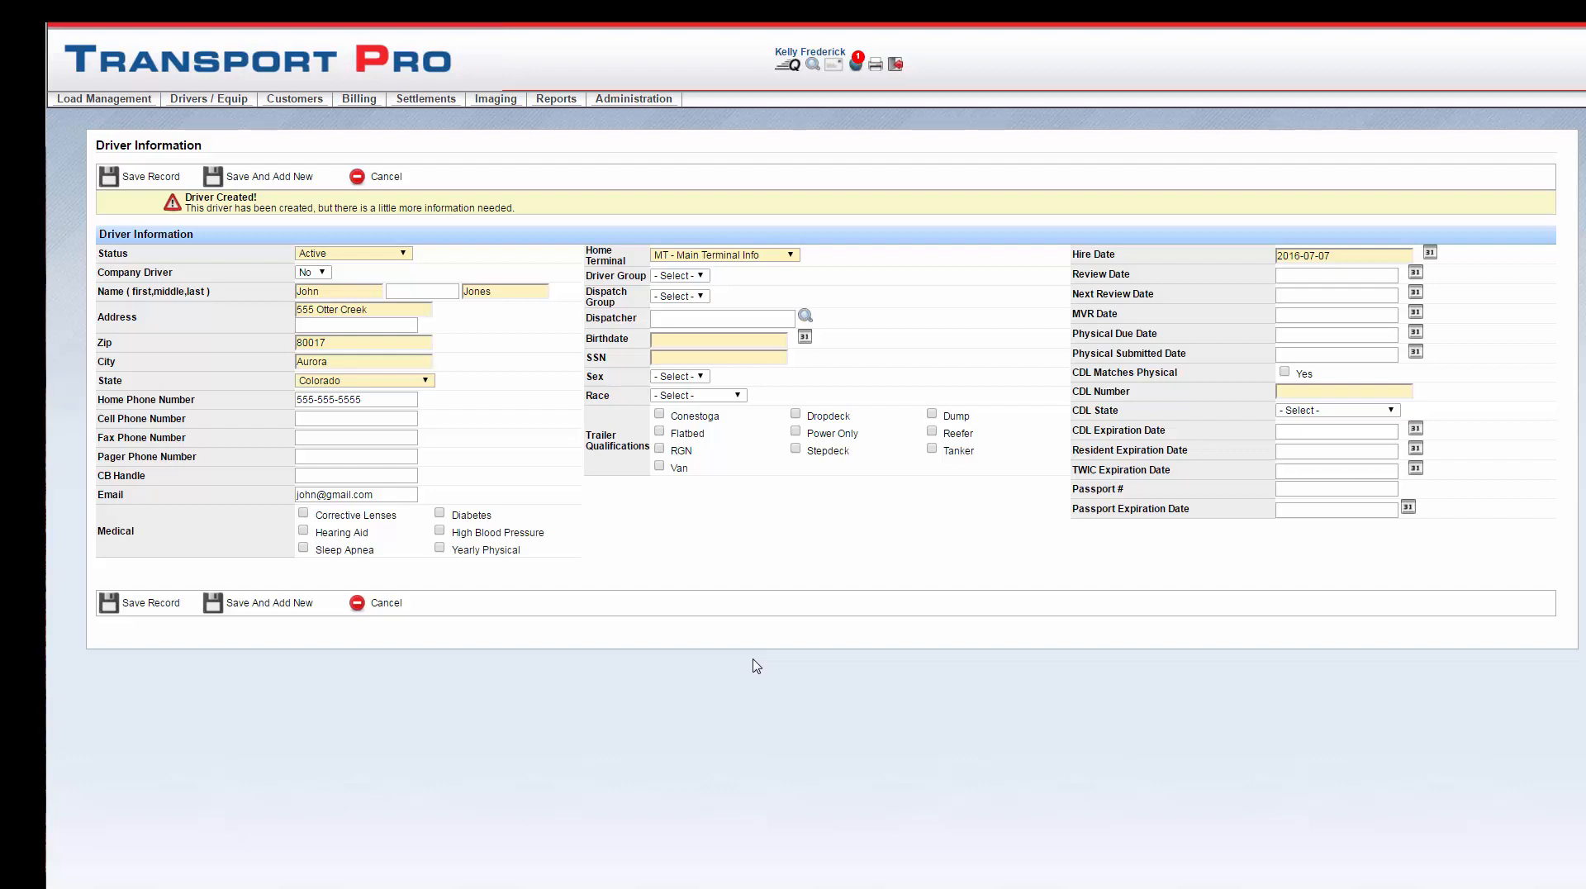
pyautogui.click(404, 255)
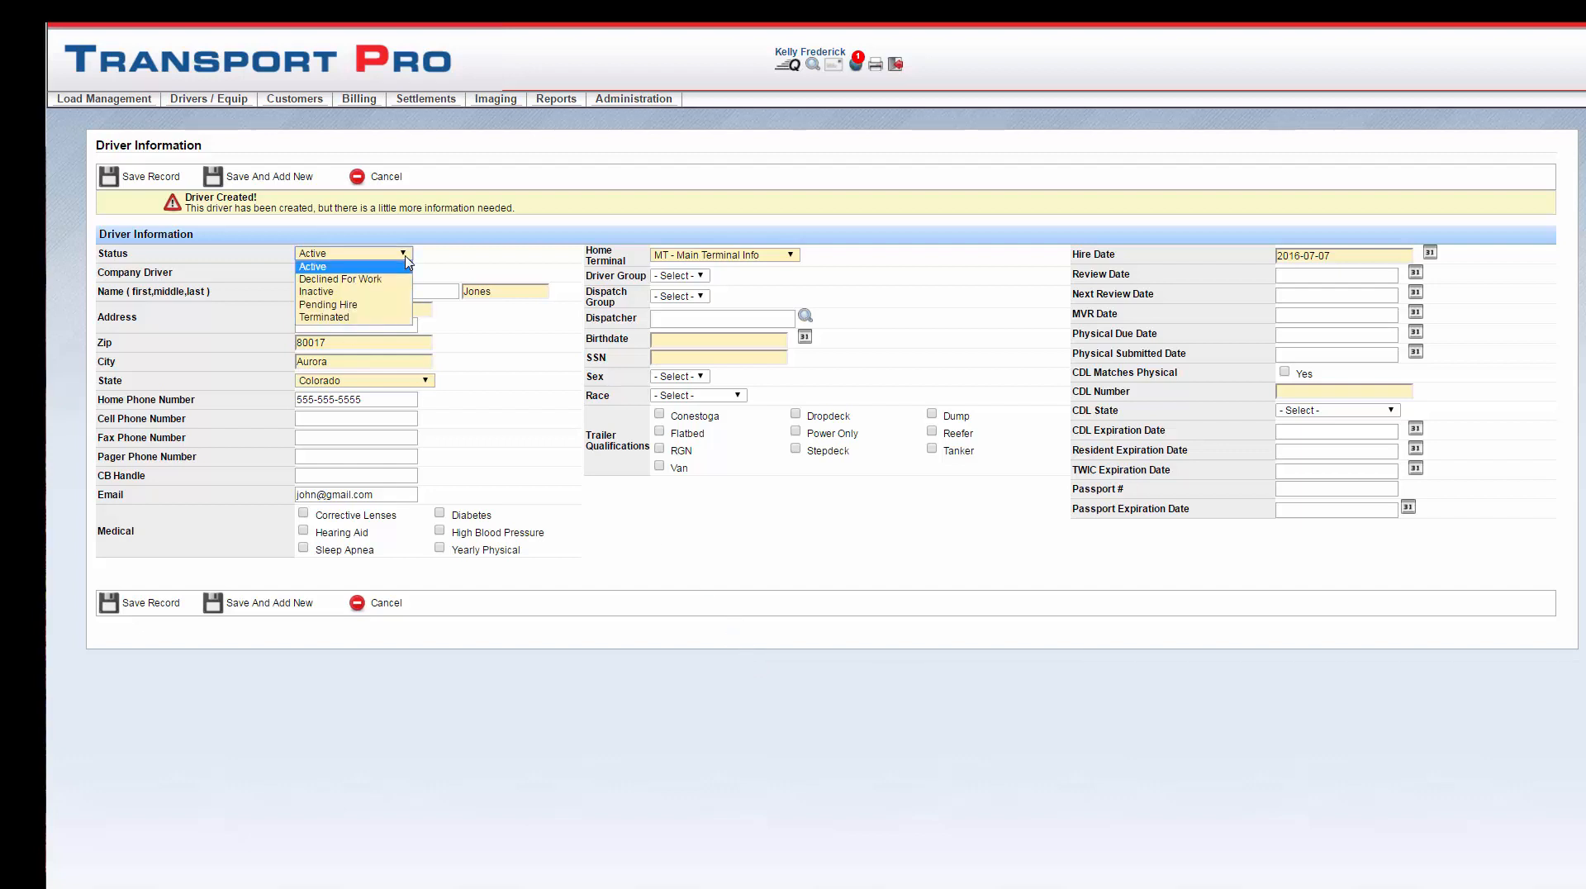
pyautogui.click(405, 266)
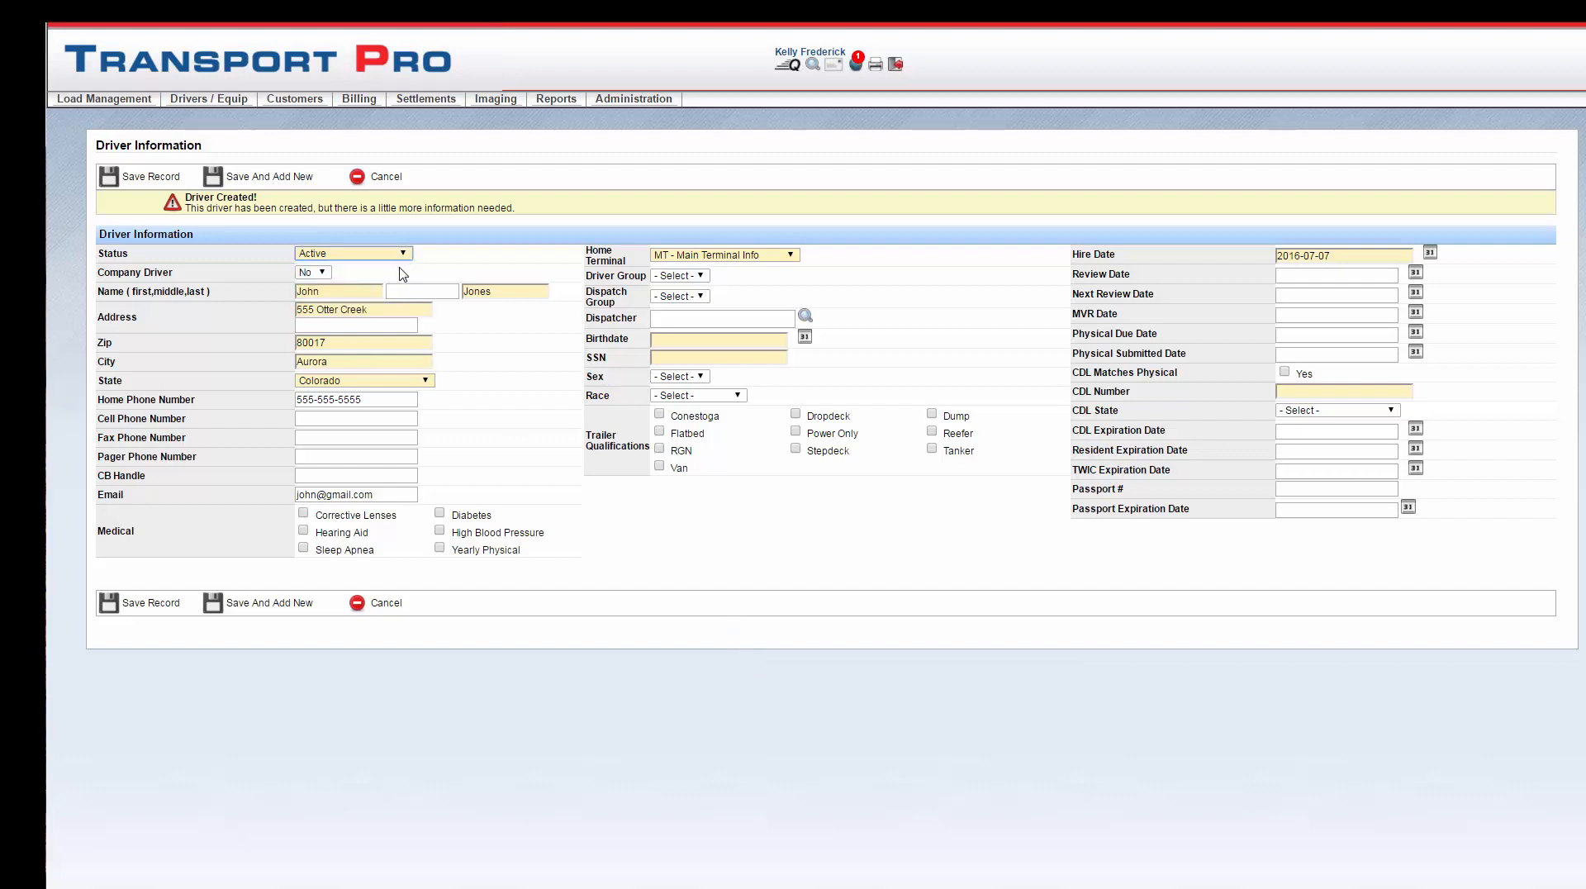
pyautogui.click(325, 276)
pyautogui.click(325, 279)
pyautogui.click(440, 514)
pyautogui.click(791, 258)
pyautogui.click(793, 264)
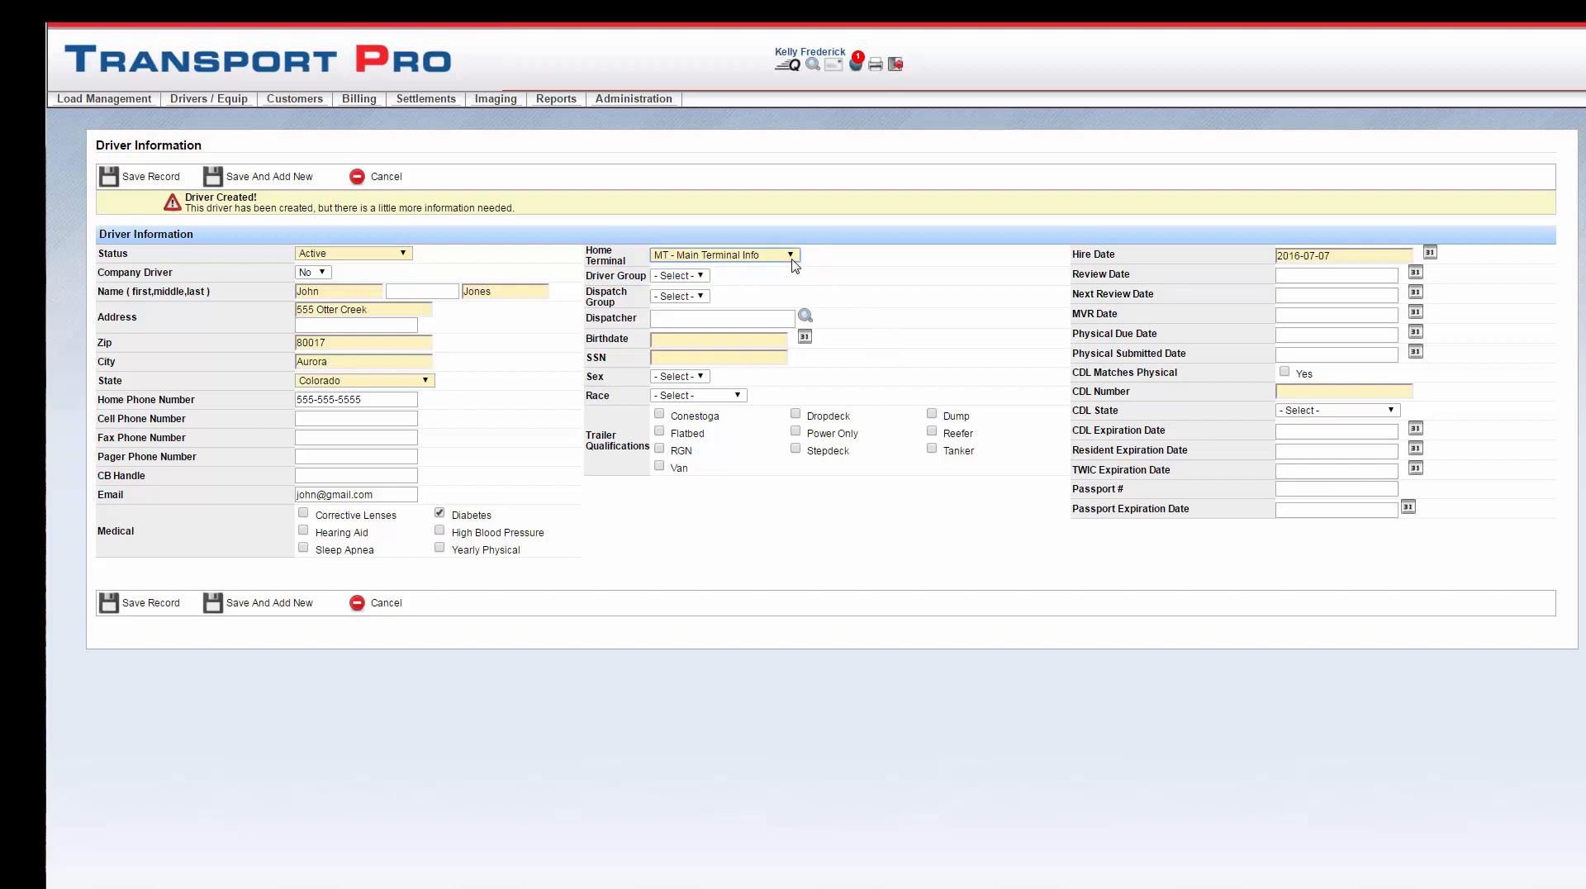
pyautogui.click(701, 314)
pyautogui.click(701, 319)
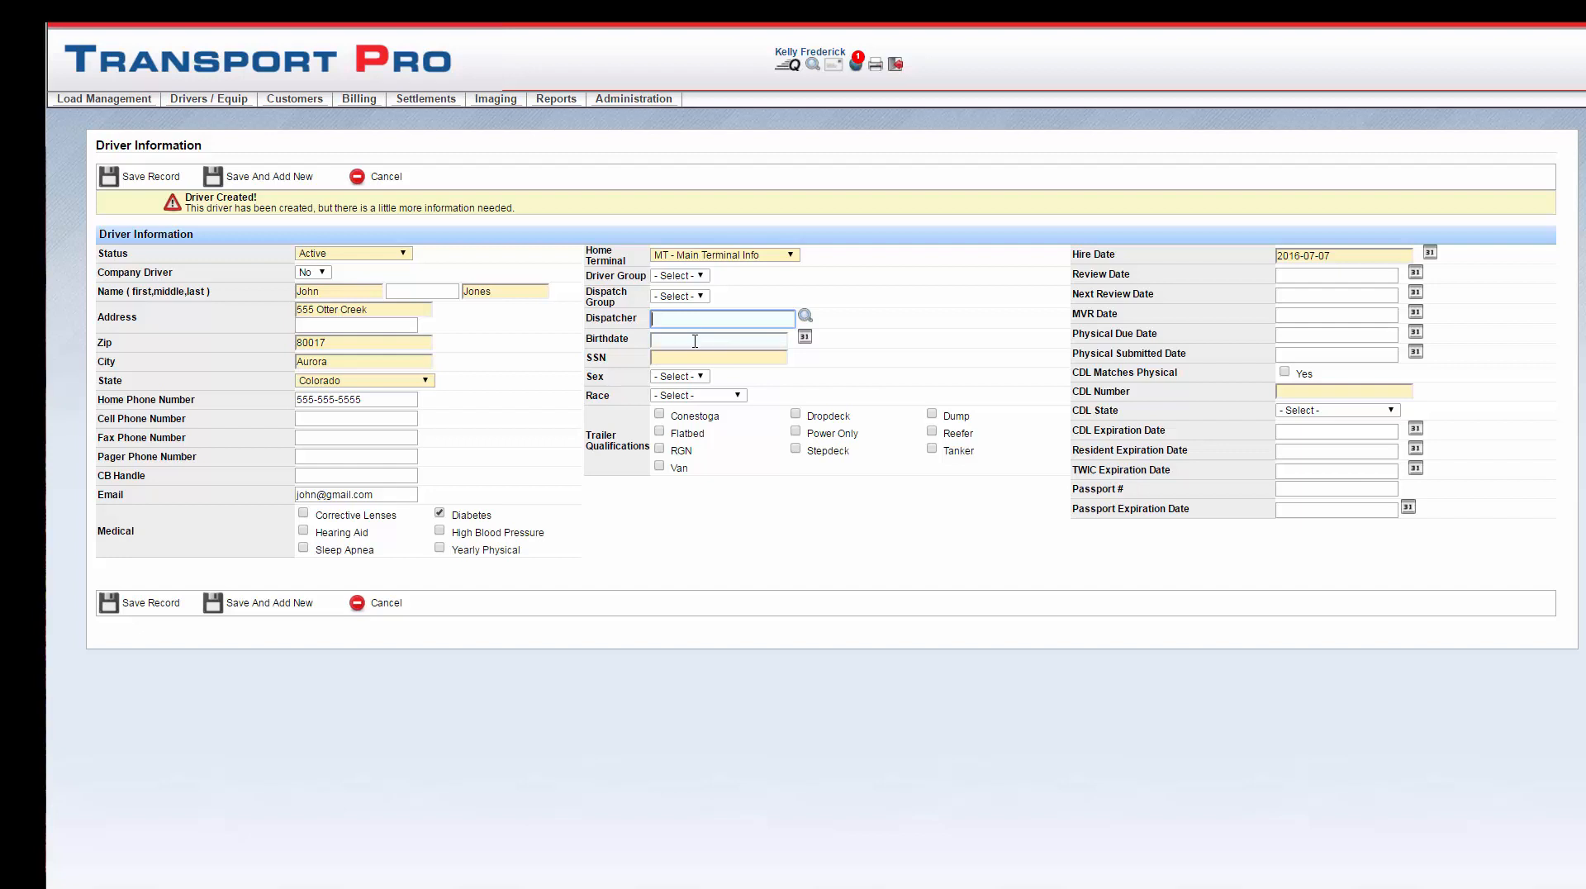
# Step: Enter the driver's birthdate and SSN
pyautogui.click(695, 341)
pyautogui.write('19')
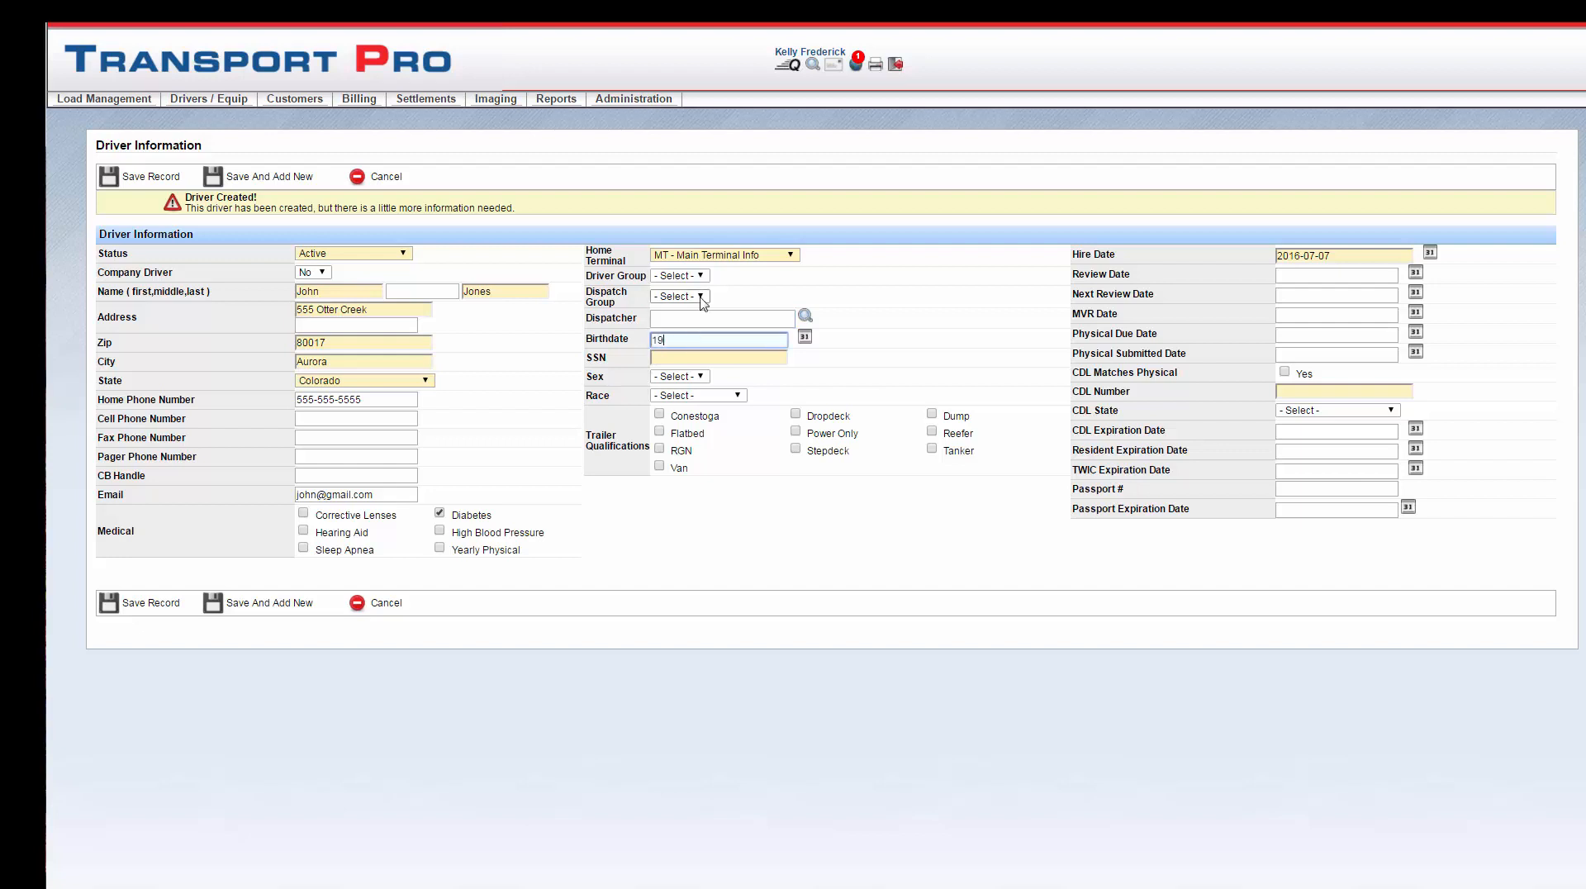
pyautogui.write('58-10-10')
pyautogui.click(712, 361)
pyautogui.click(711, 340)
pyautogui.write('1958-10-10')
pyautogui.click(709, 361)
pyautogui.write('444')
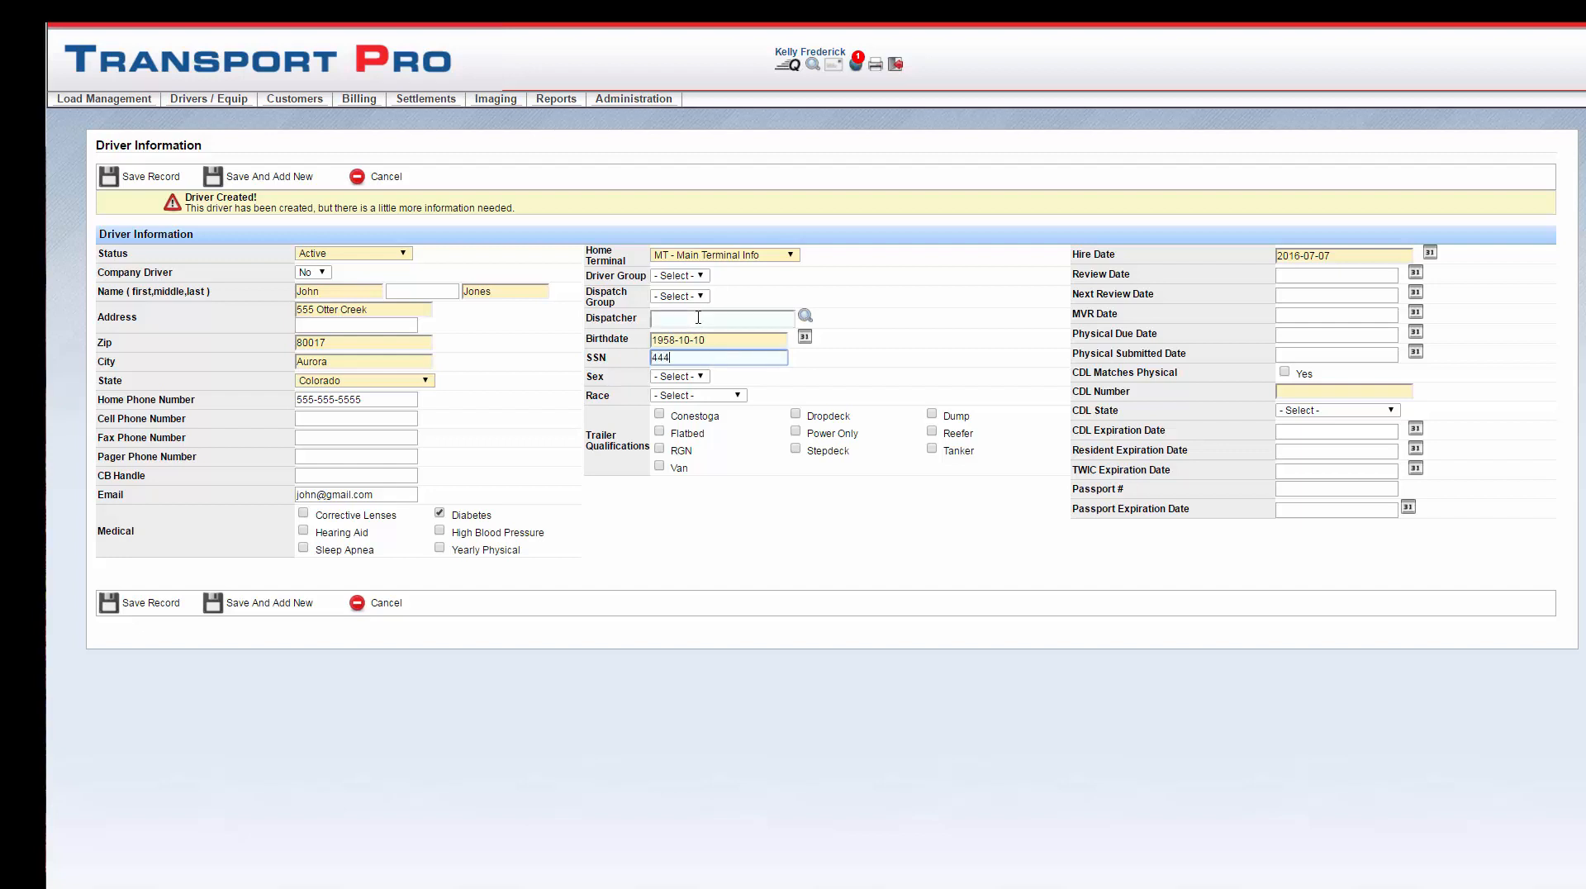
pyautogui.write('-44-4444')
pyautogui.click(836, 367)
# Step: Qualify the driver for Conestoga, Flatbed and Reefer trailers, enter the CDL number, and save
pyautogui.click(660, 414)
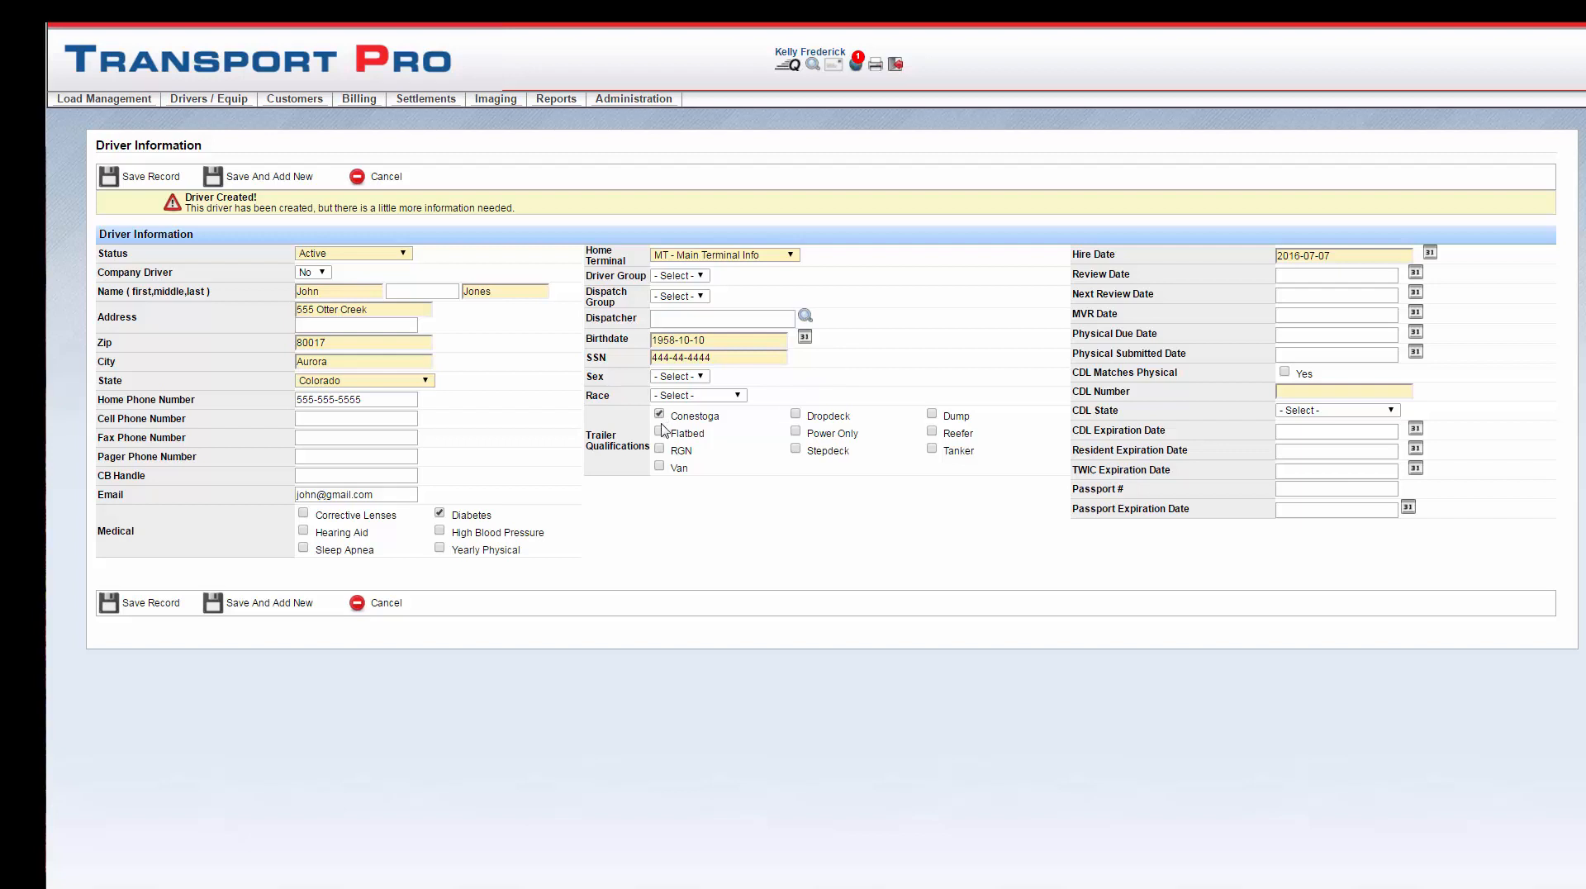
pyautogui.click(660, 432)
pyautogui.click(932, 433)
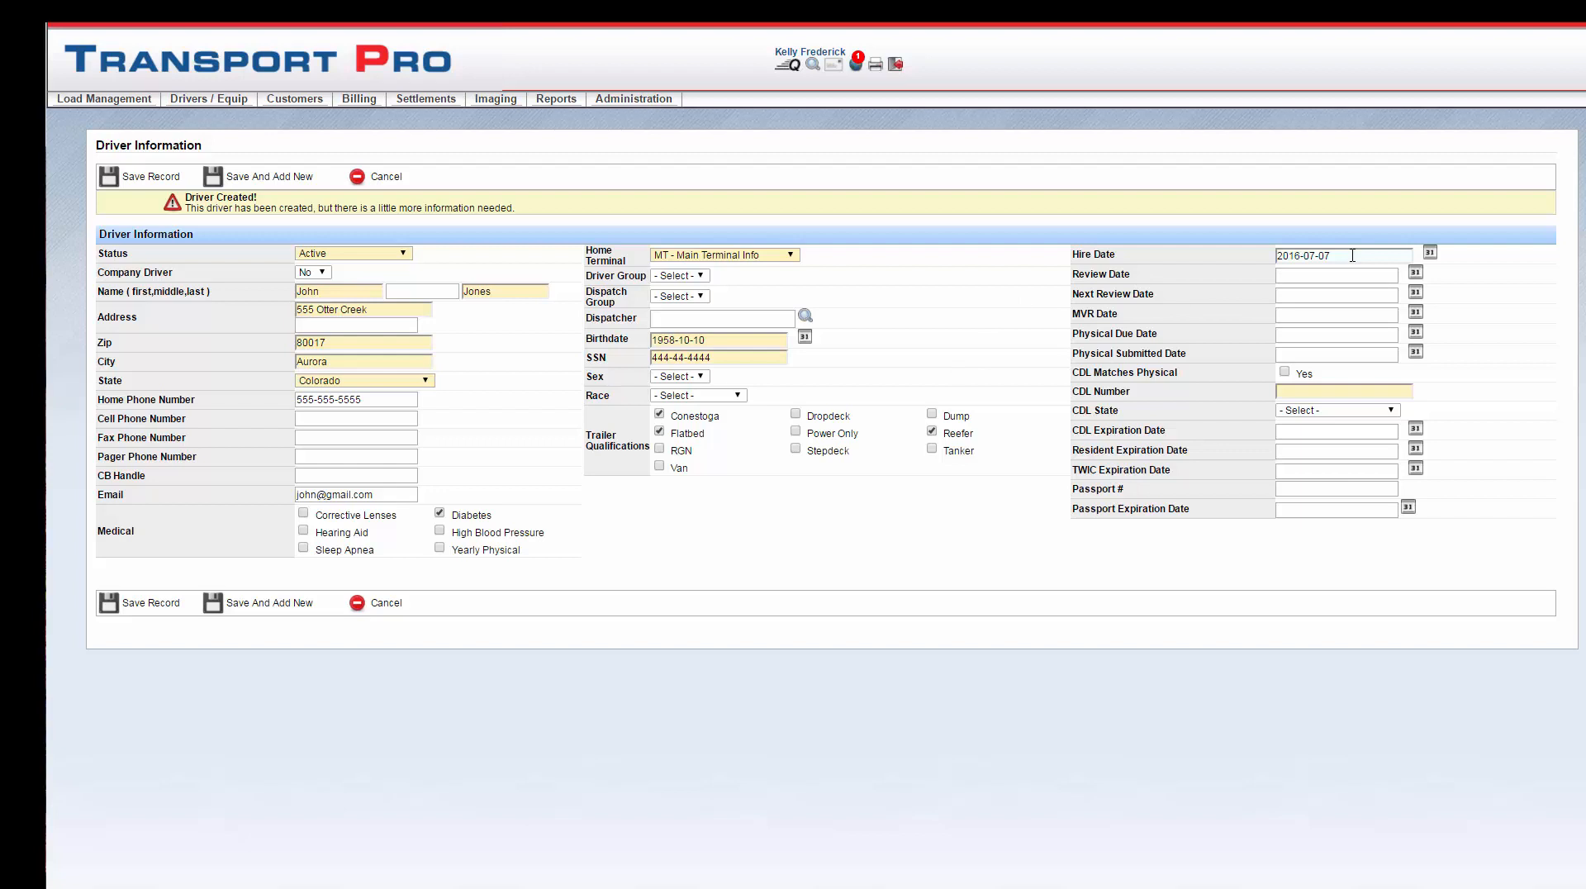
pyautogui.click(1326, 393)
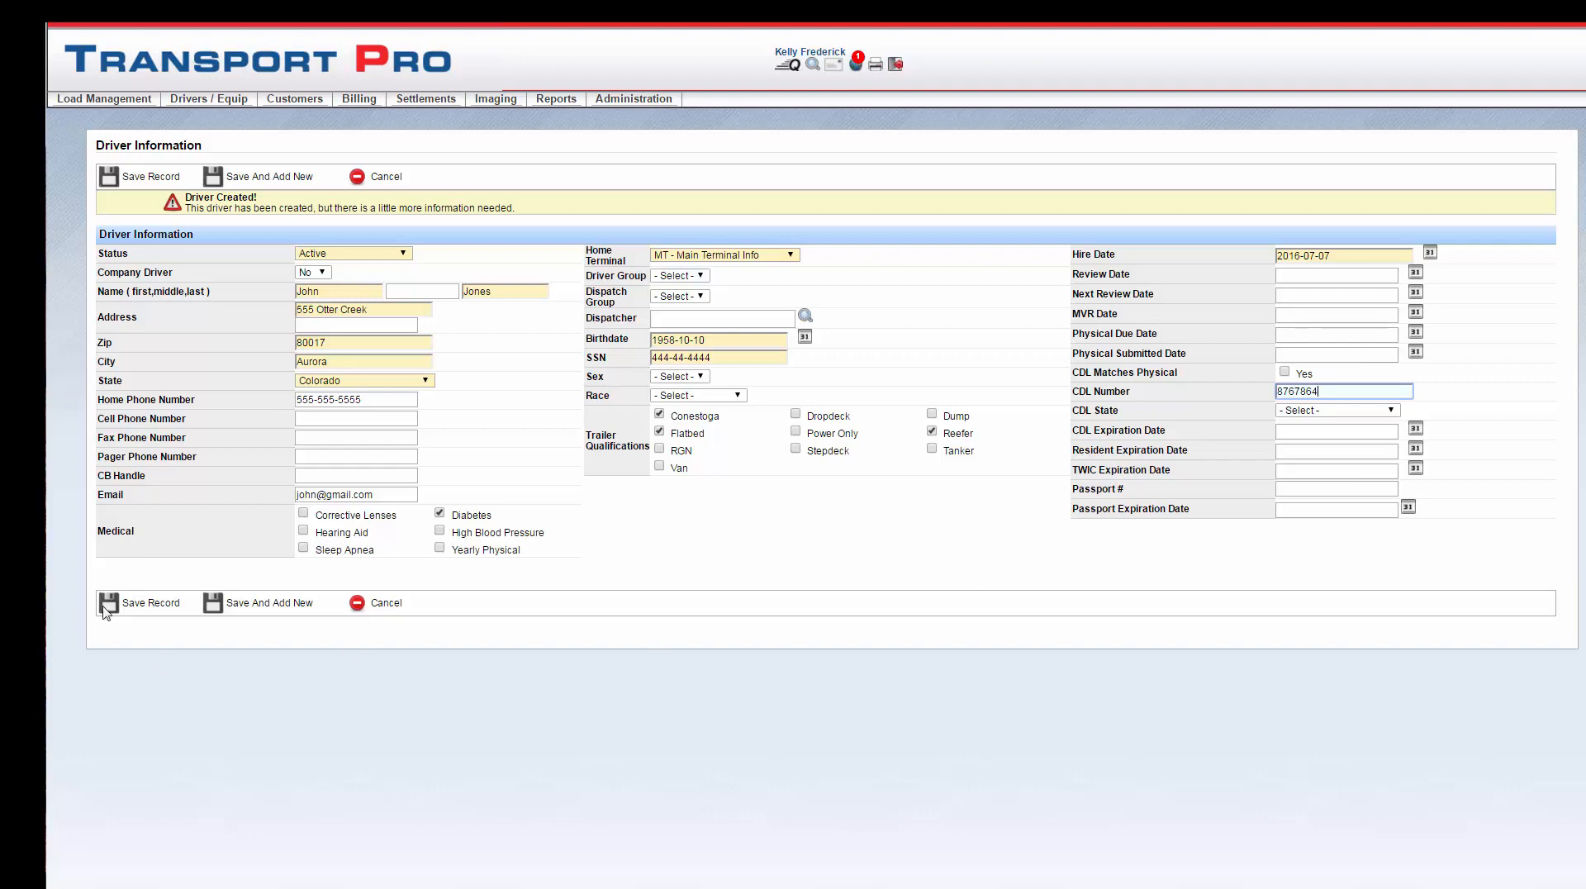
pyautogui.click(135, 604)
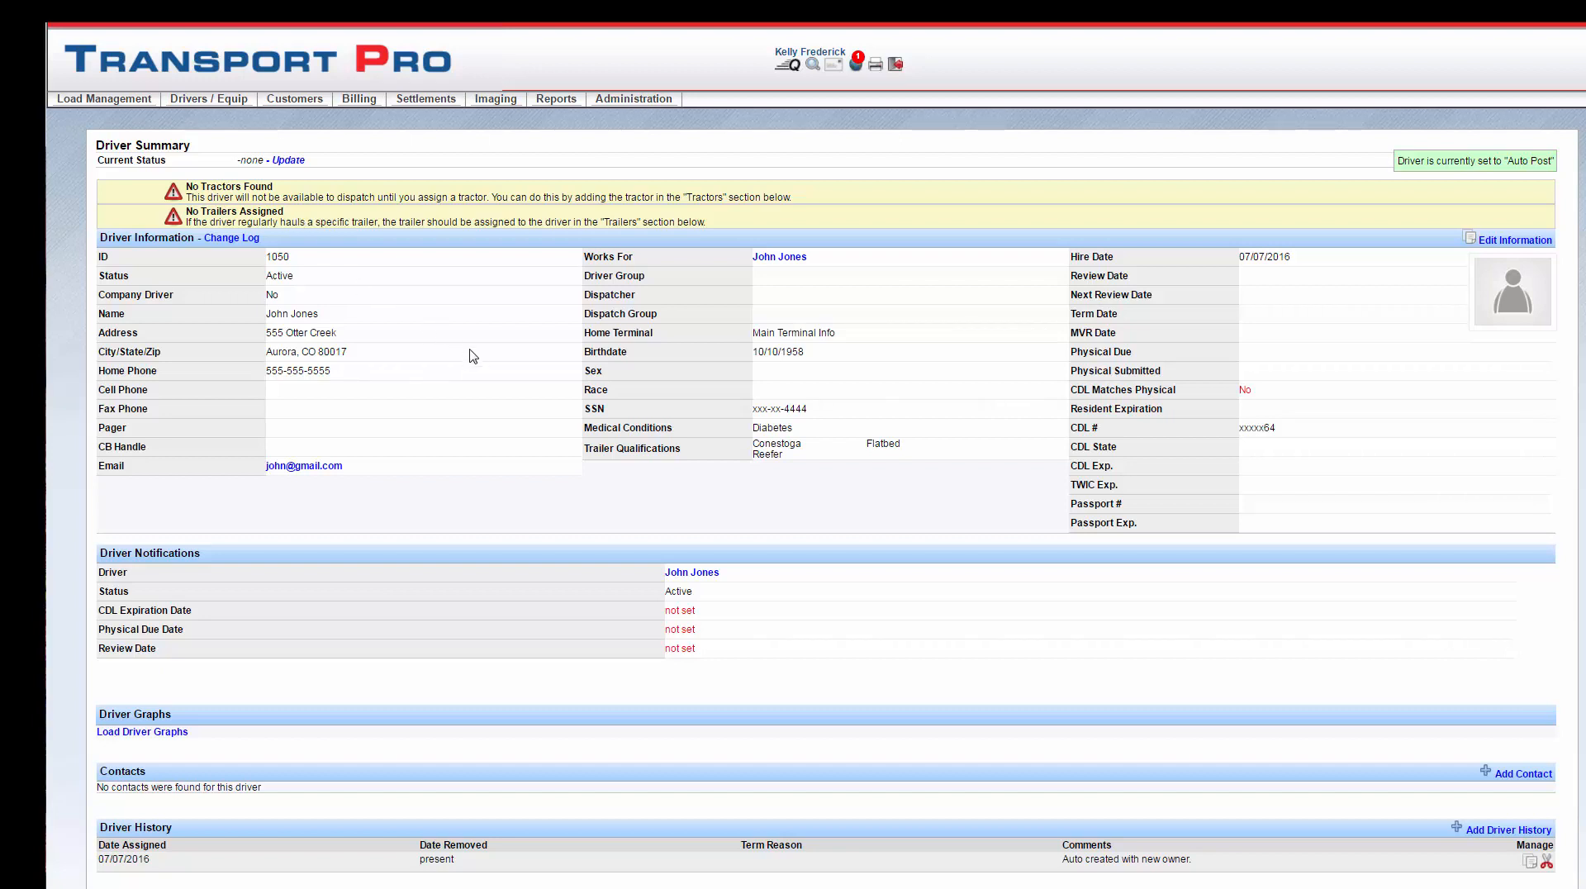
# Step: Start new tractor 1029 with status Active at terminal MT - Main Terminal Info
pyautogui.moveTo(221, 109)
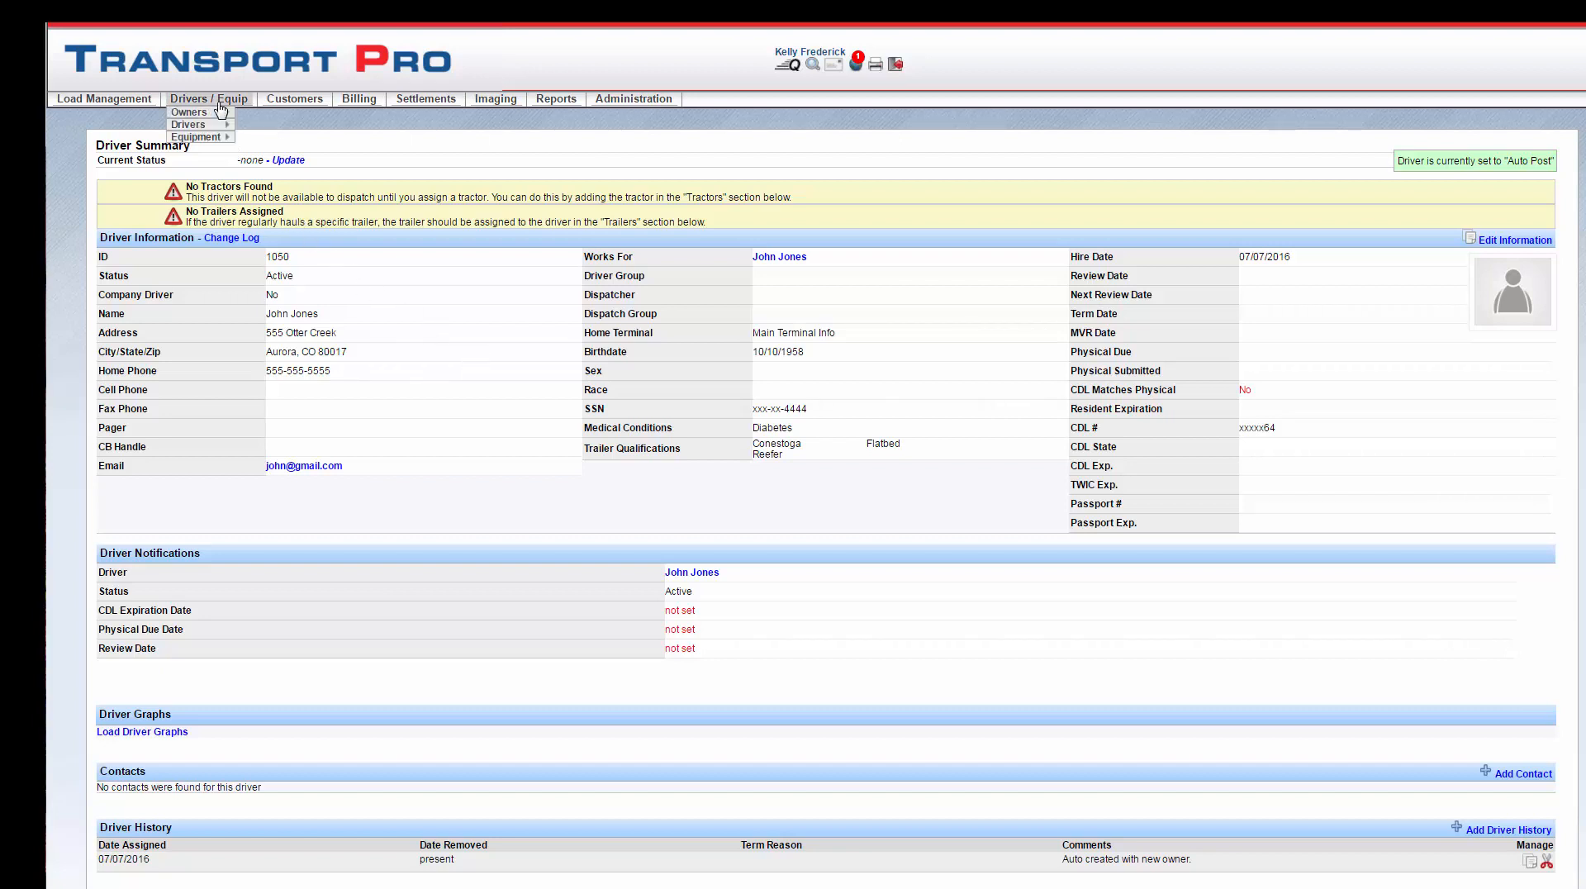
pyautogui.moveTo(202, 137)
pyautogui.moveTo(260, 137)
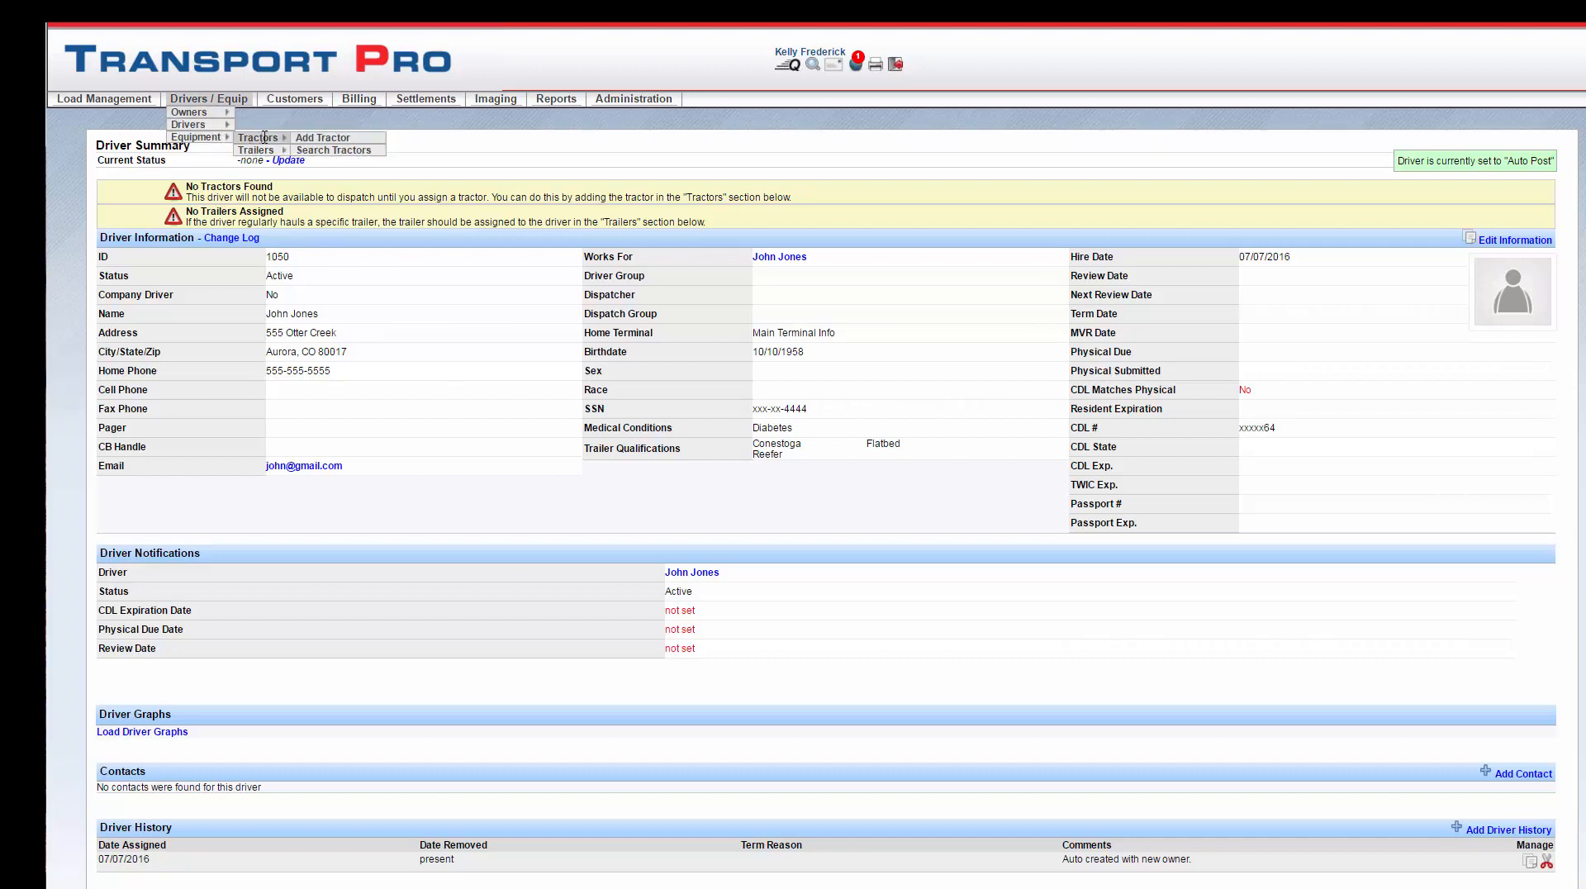
pyautogui.click(318, 140)
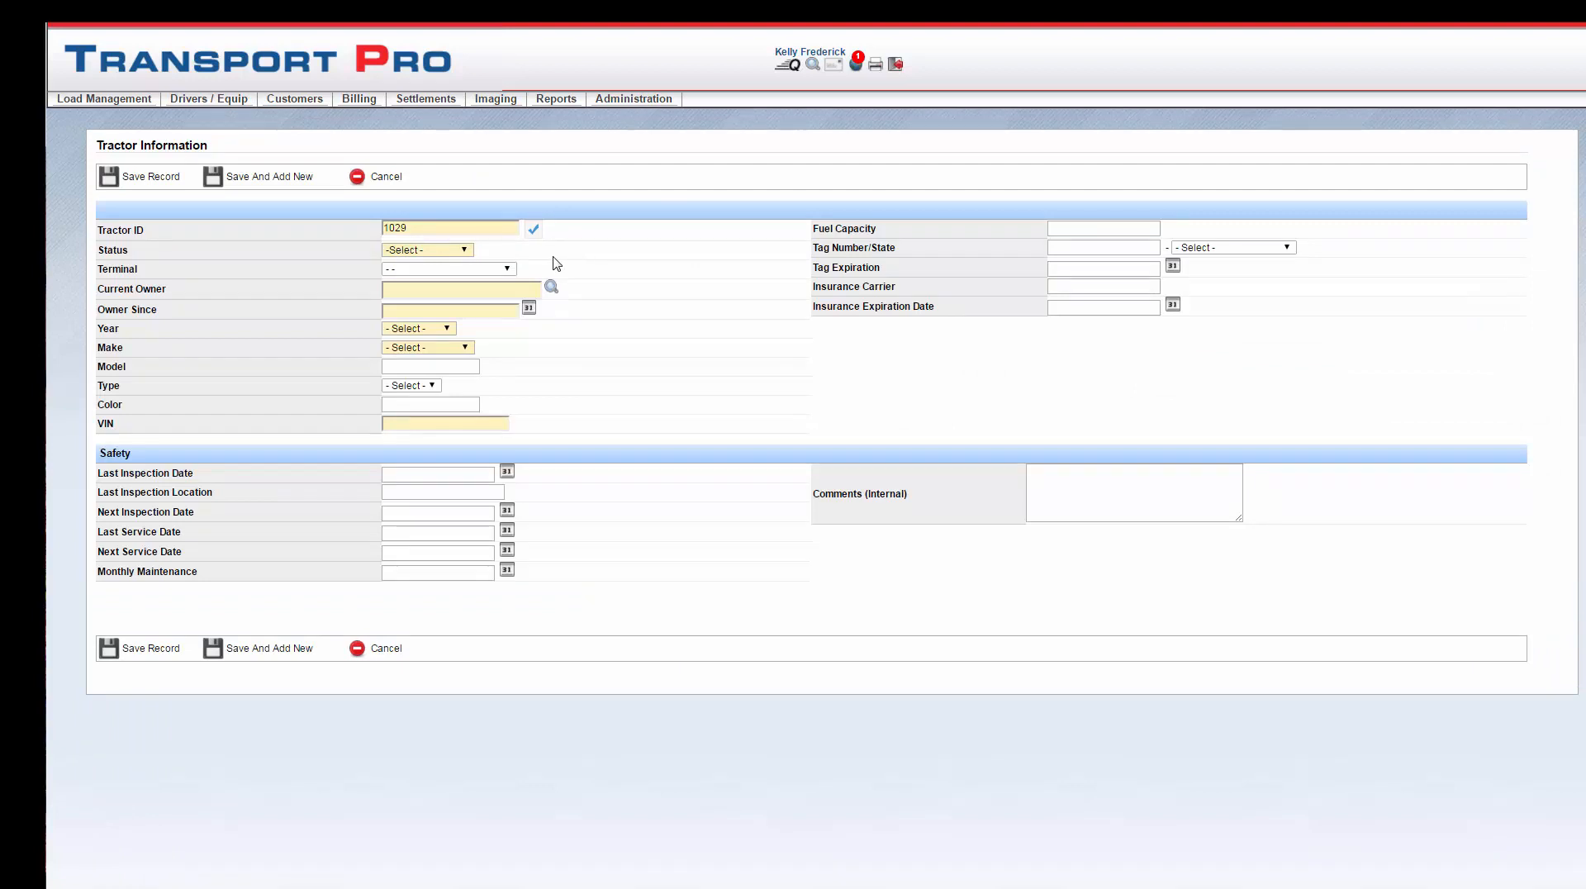
pyautogui.click(420, 232)
pyautogui.click(420, 230)
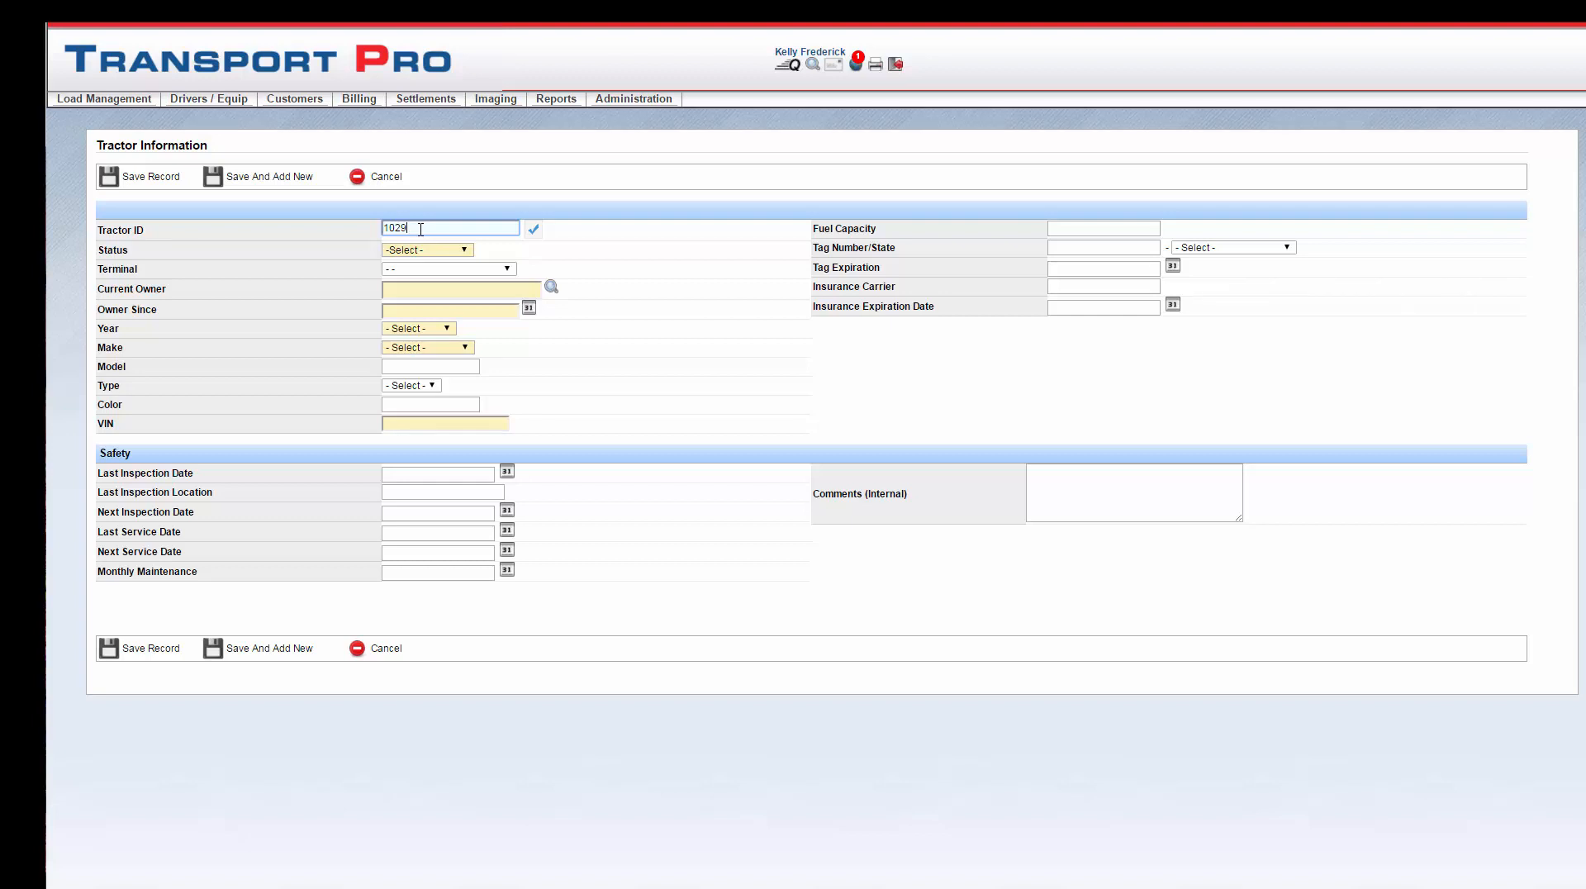
pyautogui.click(465, 251)
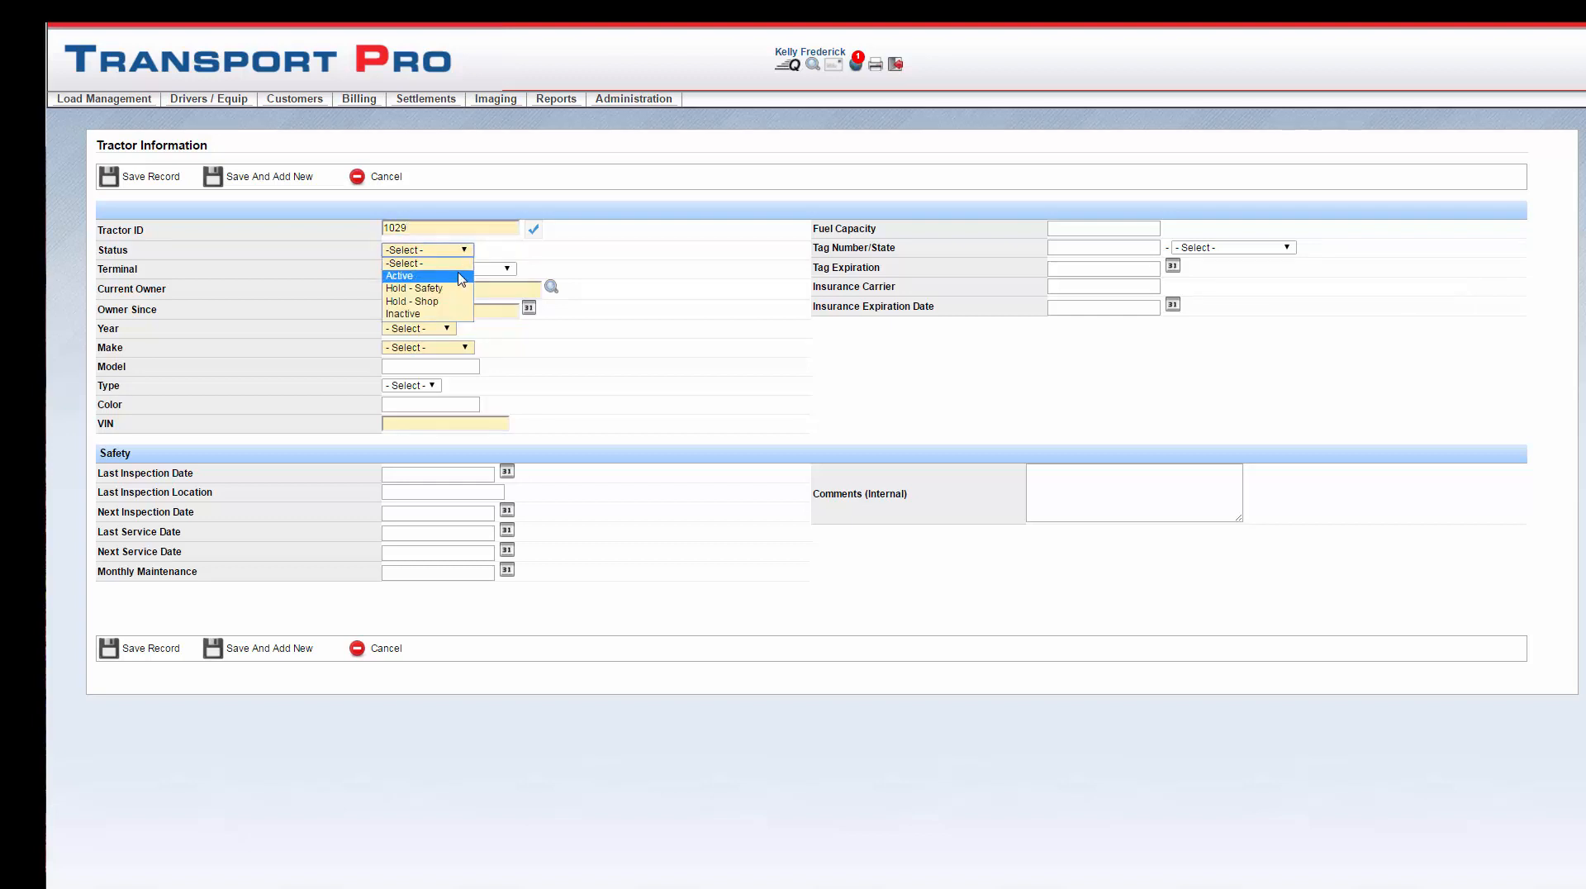
pyautogui.click(460, 278)
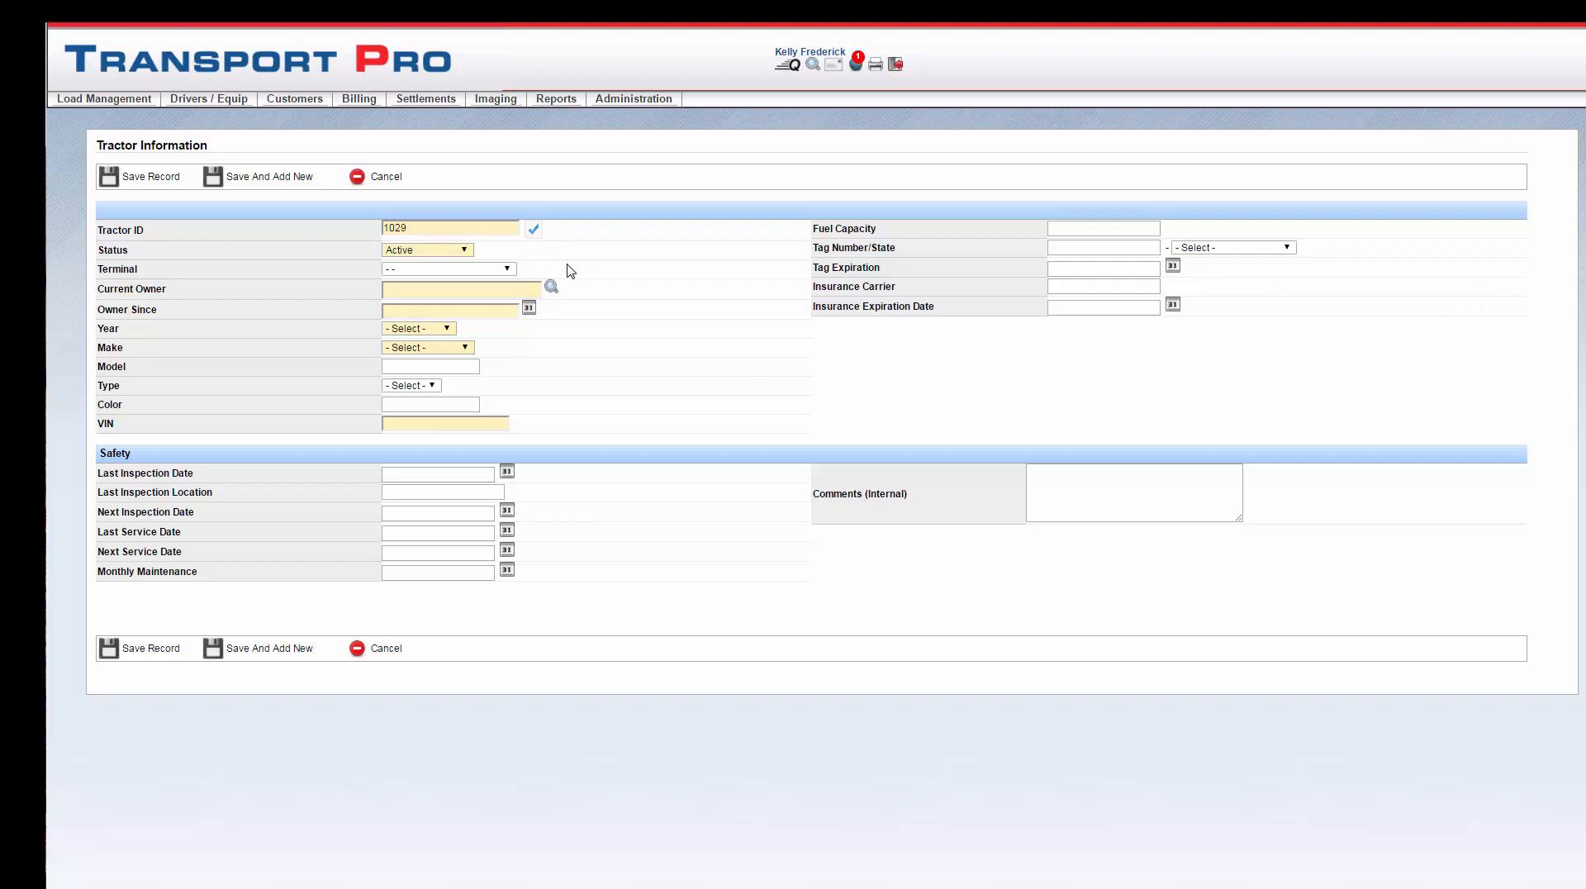
pyautogui.click(509, 274)
pyautogui.click(496, 320)
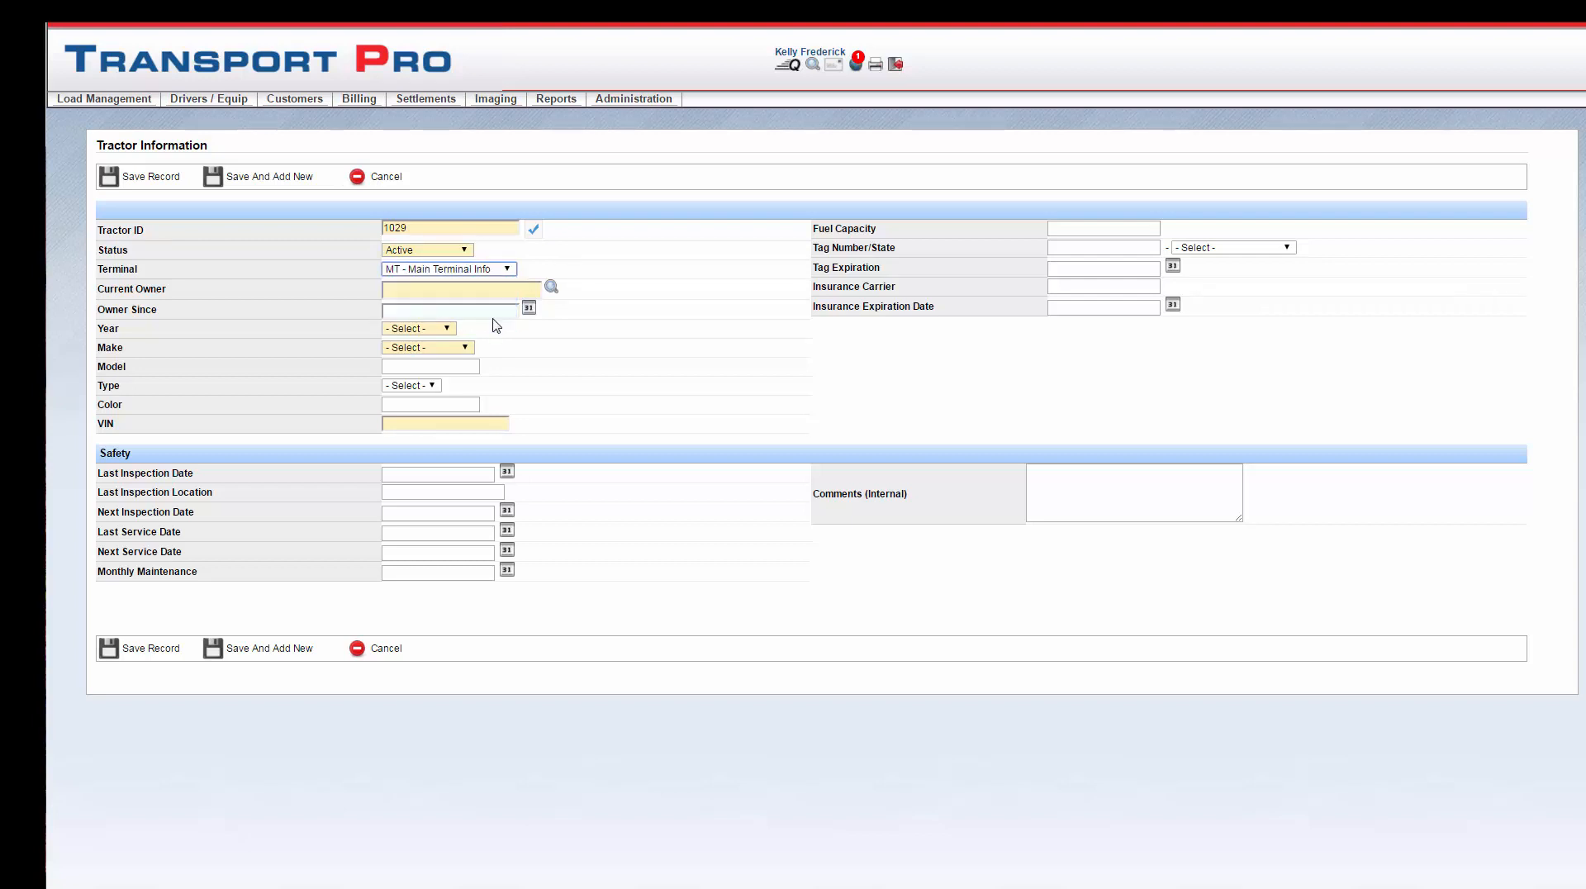
pyautogui.click(484, 296)
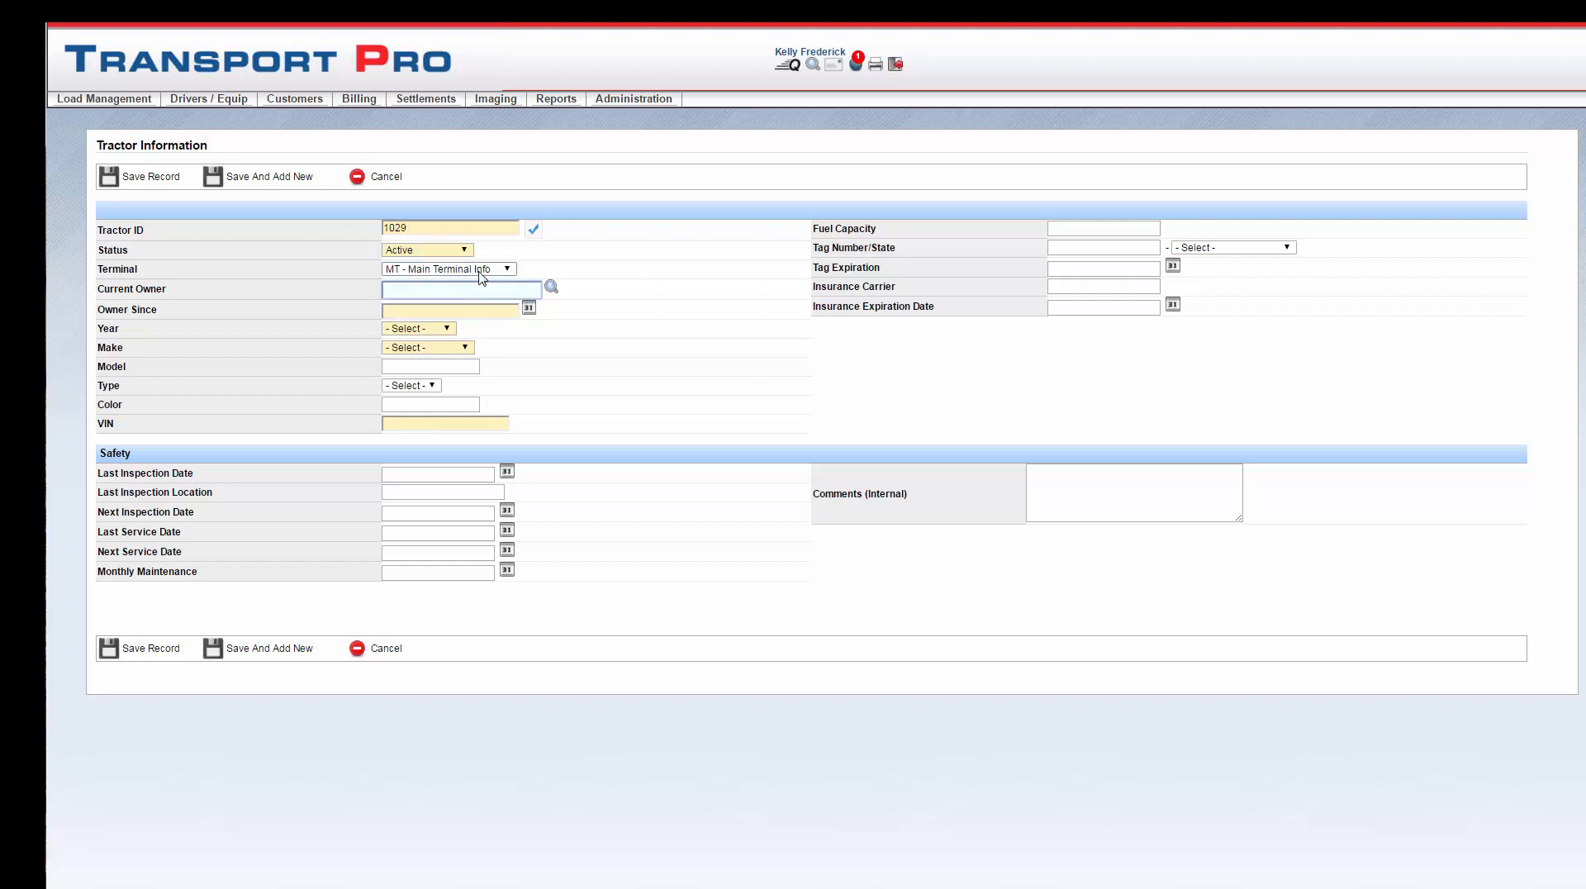
pyautogui.write('john')
pyautogui.click(424, 310)
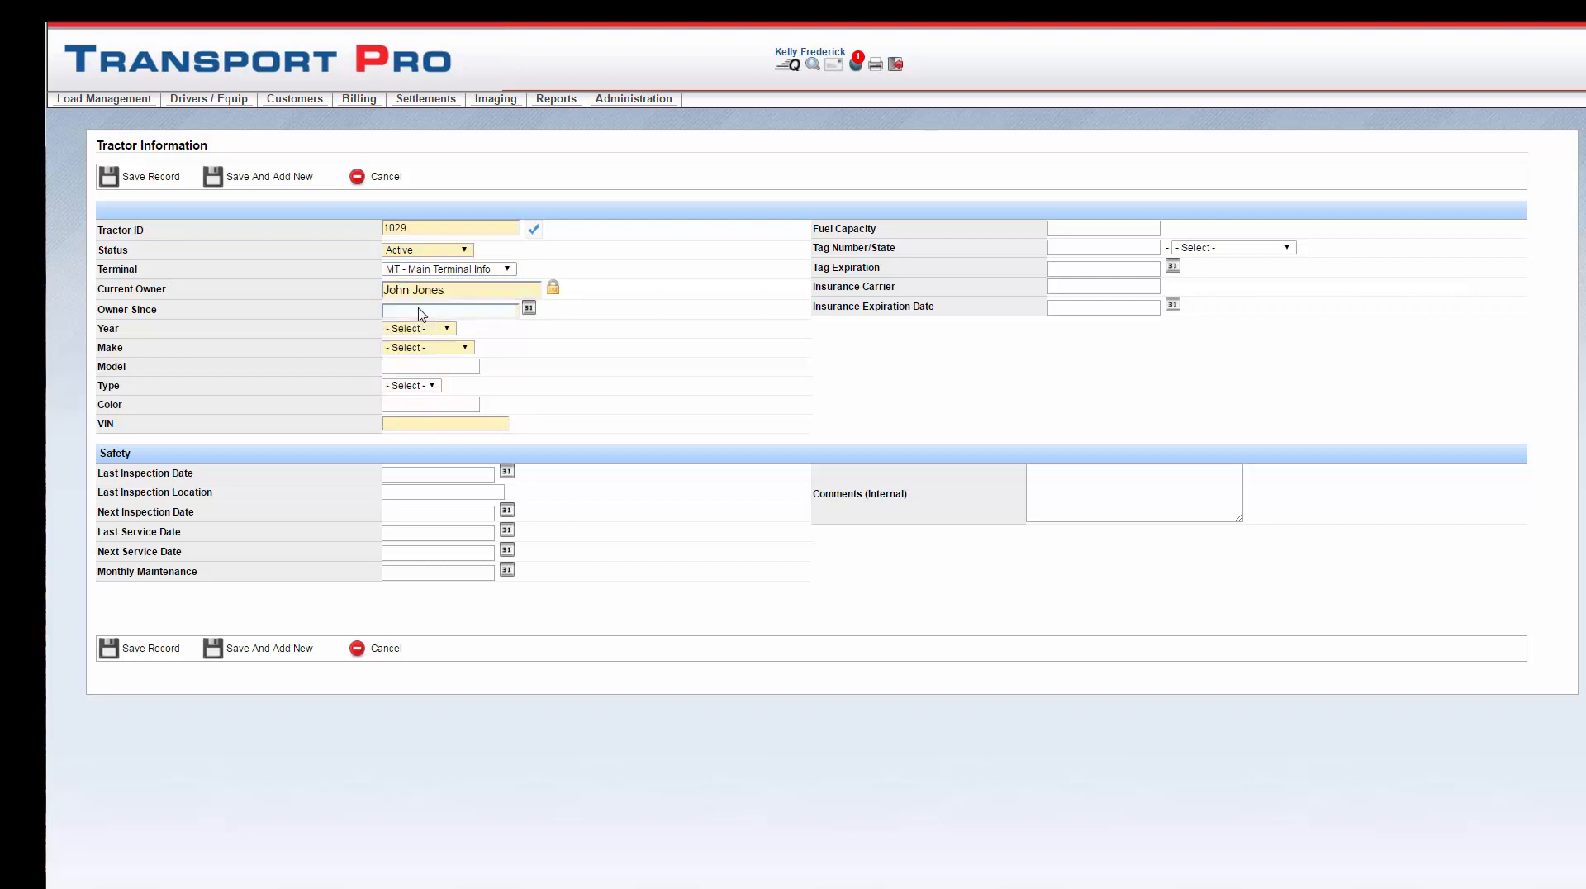
pyautogui.click(529, 309)
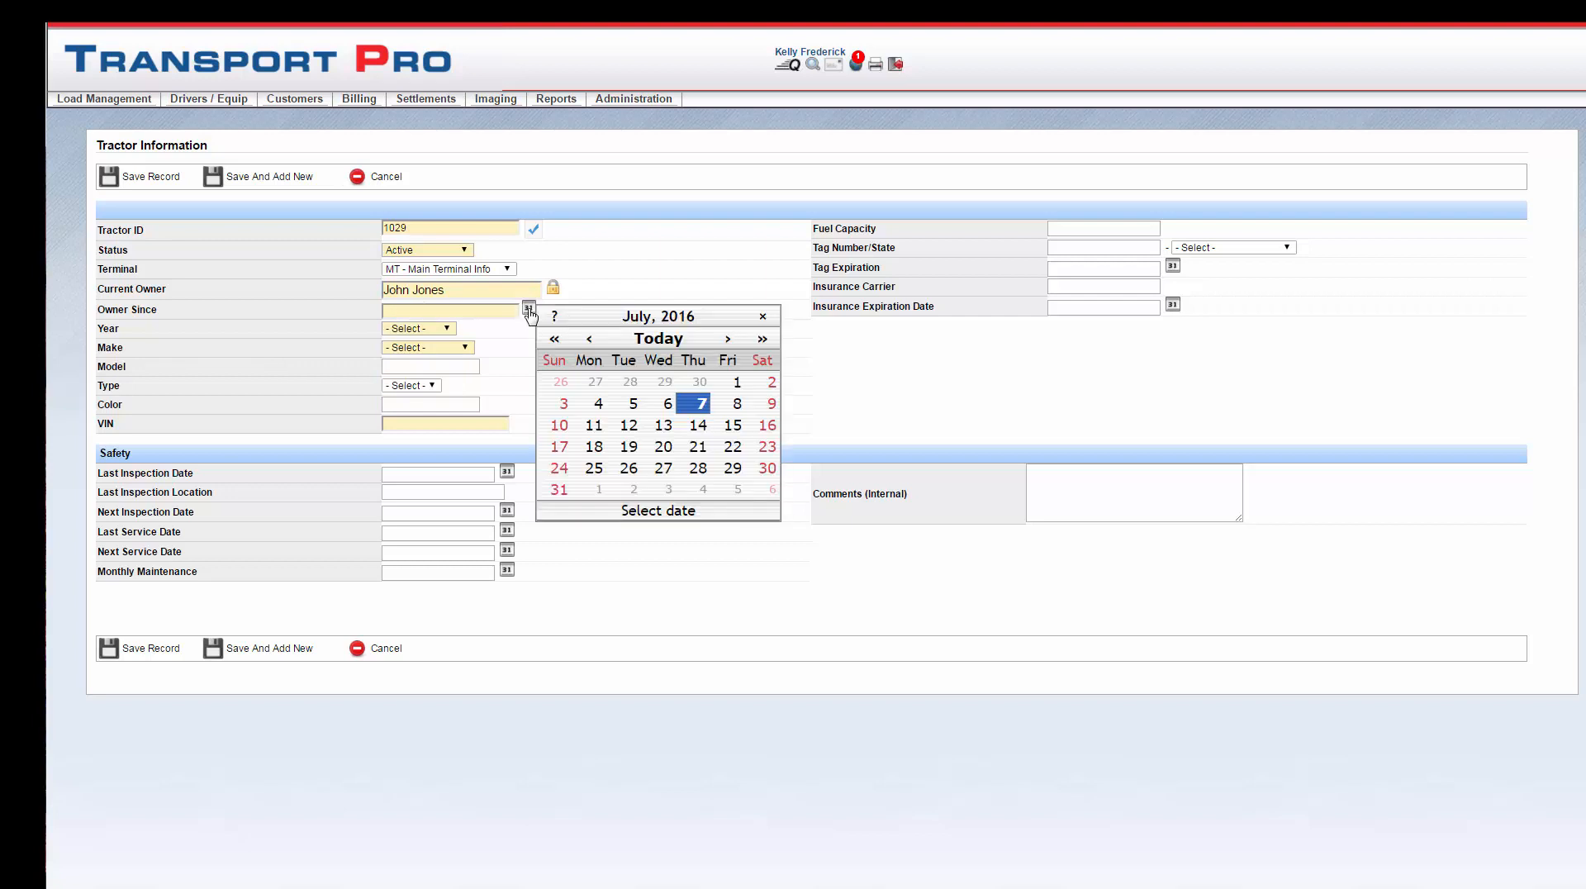
pyautogui.click(703, 404)
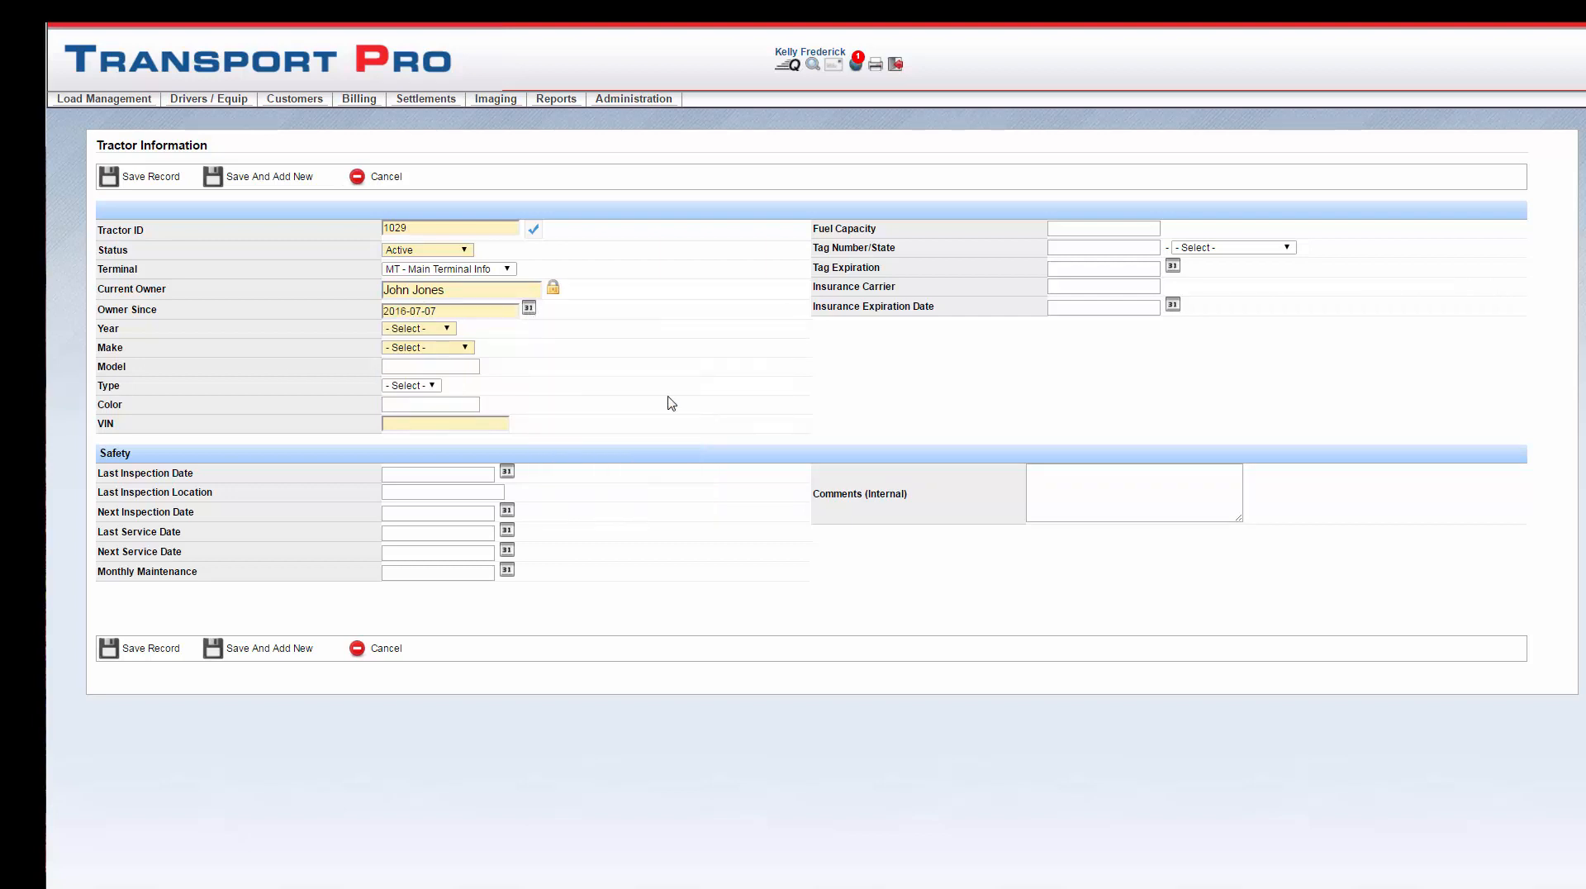
pyautogui.click(443, 330)
pyautogui.click(413, 405)
pyautogui.click(466, 348)
pyautogui.click(451, 387)
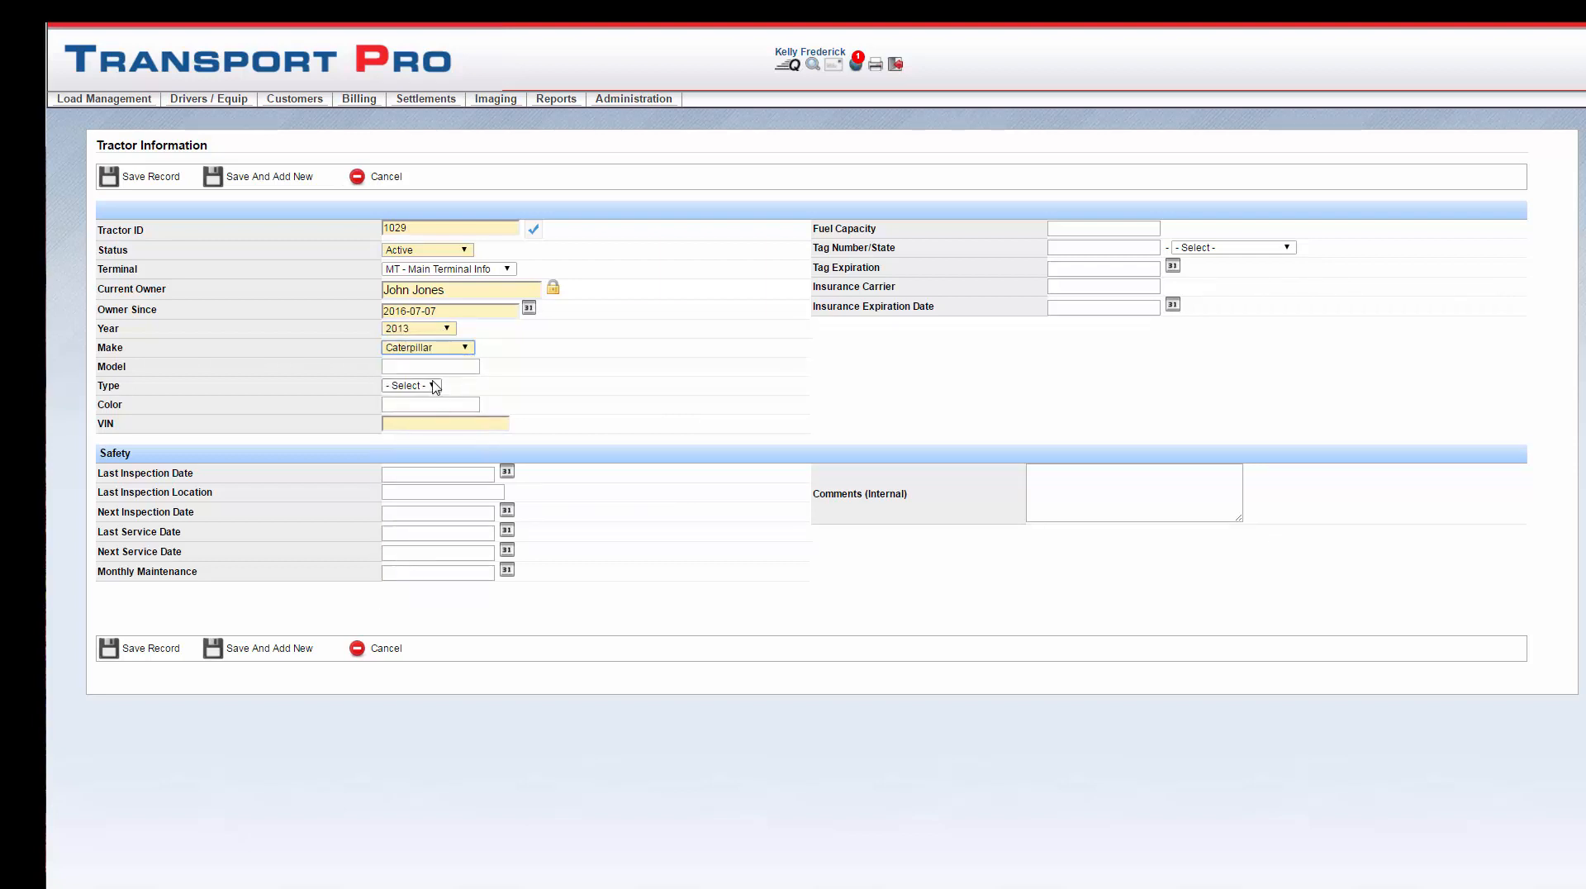
pyautogui.click(419, 425)
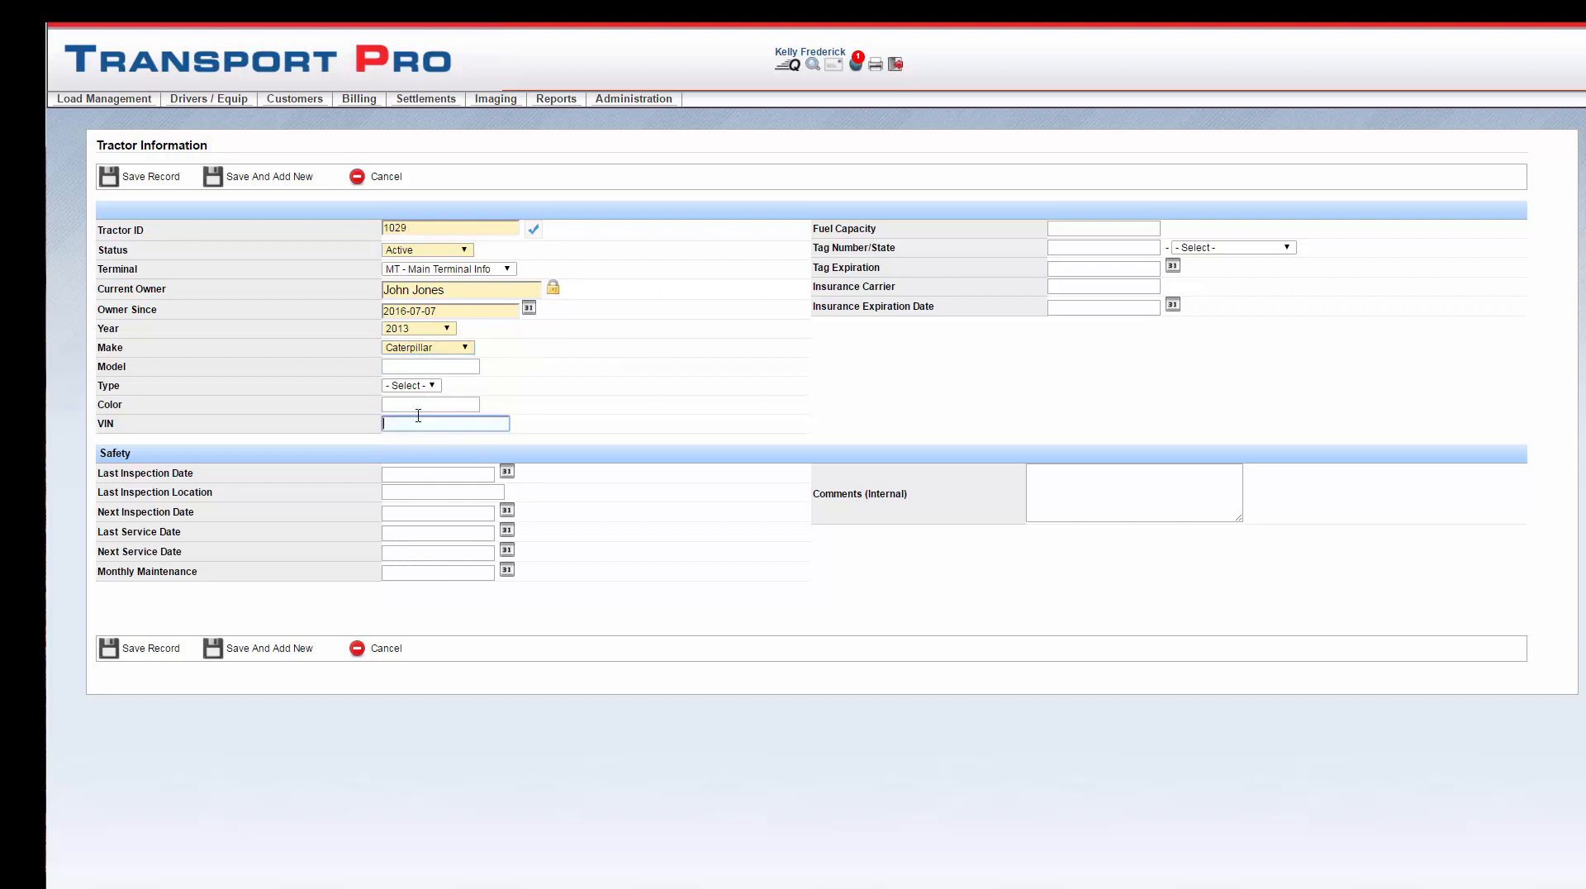
pyautogui.write('5464564645')
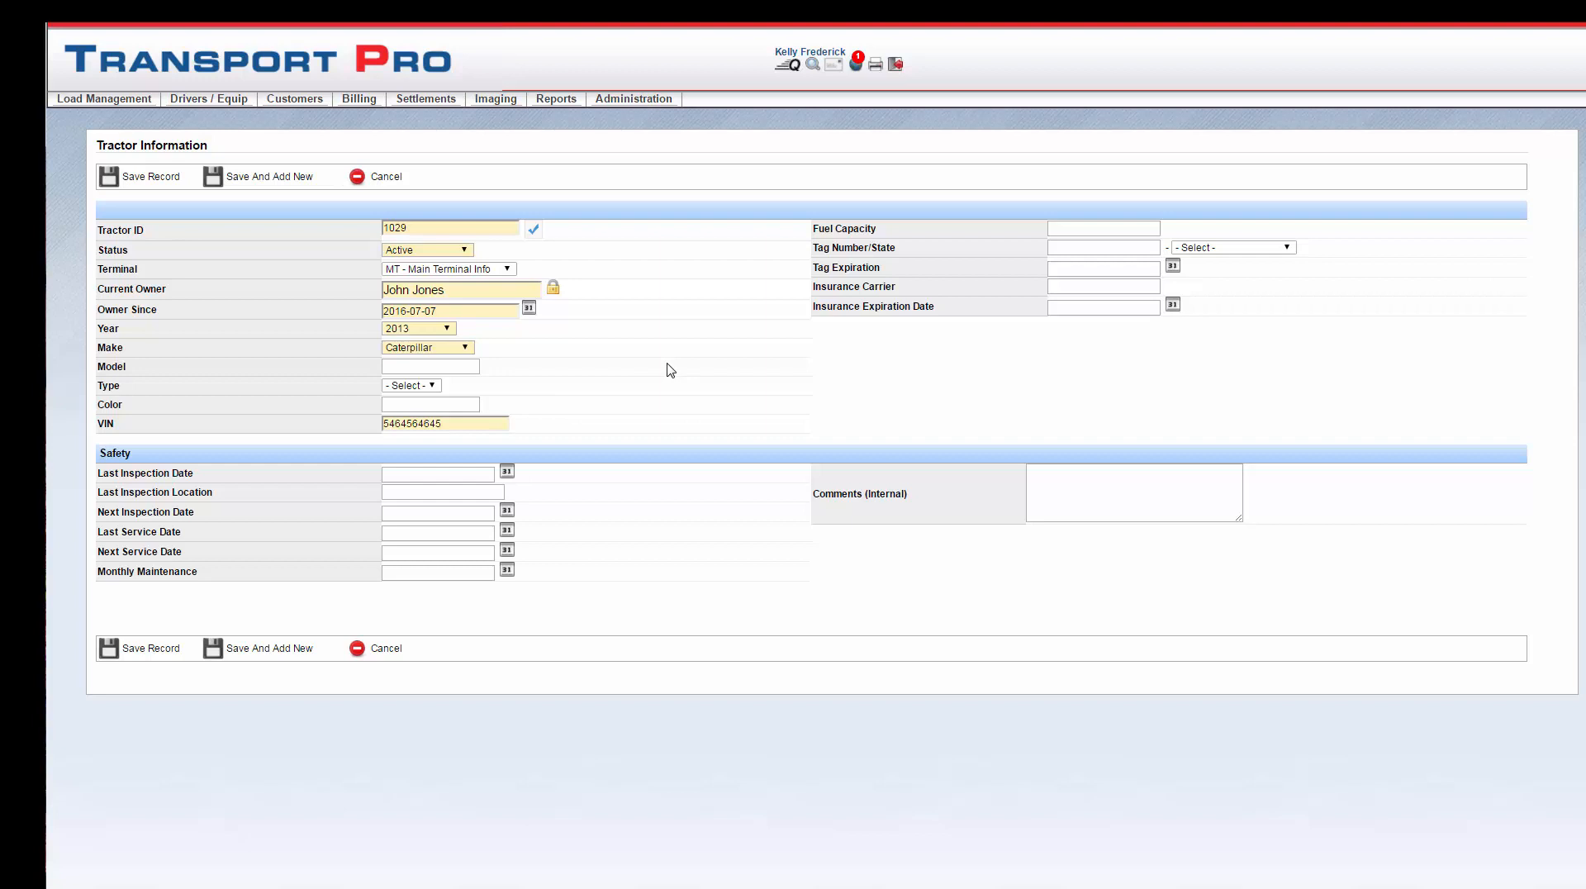
# Step: Leave the tractor's inspection, service and maintenance fields empty
pyautogui.click(450, 475)
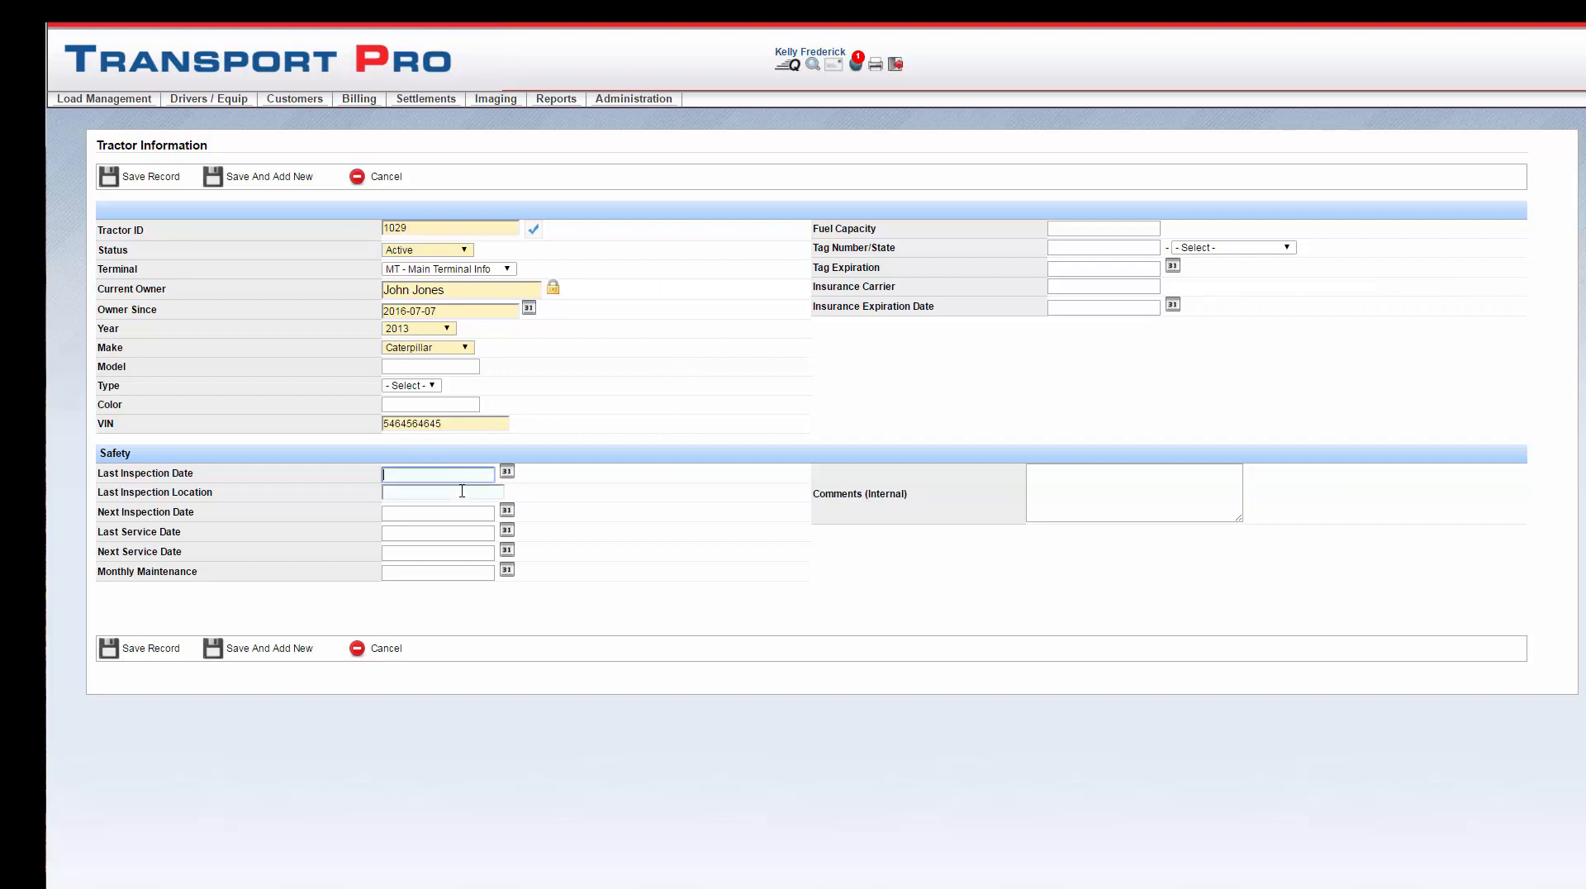
pyautogui.click(462, 490)
pyautogui.click(454, 513)
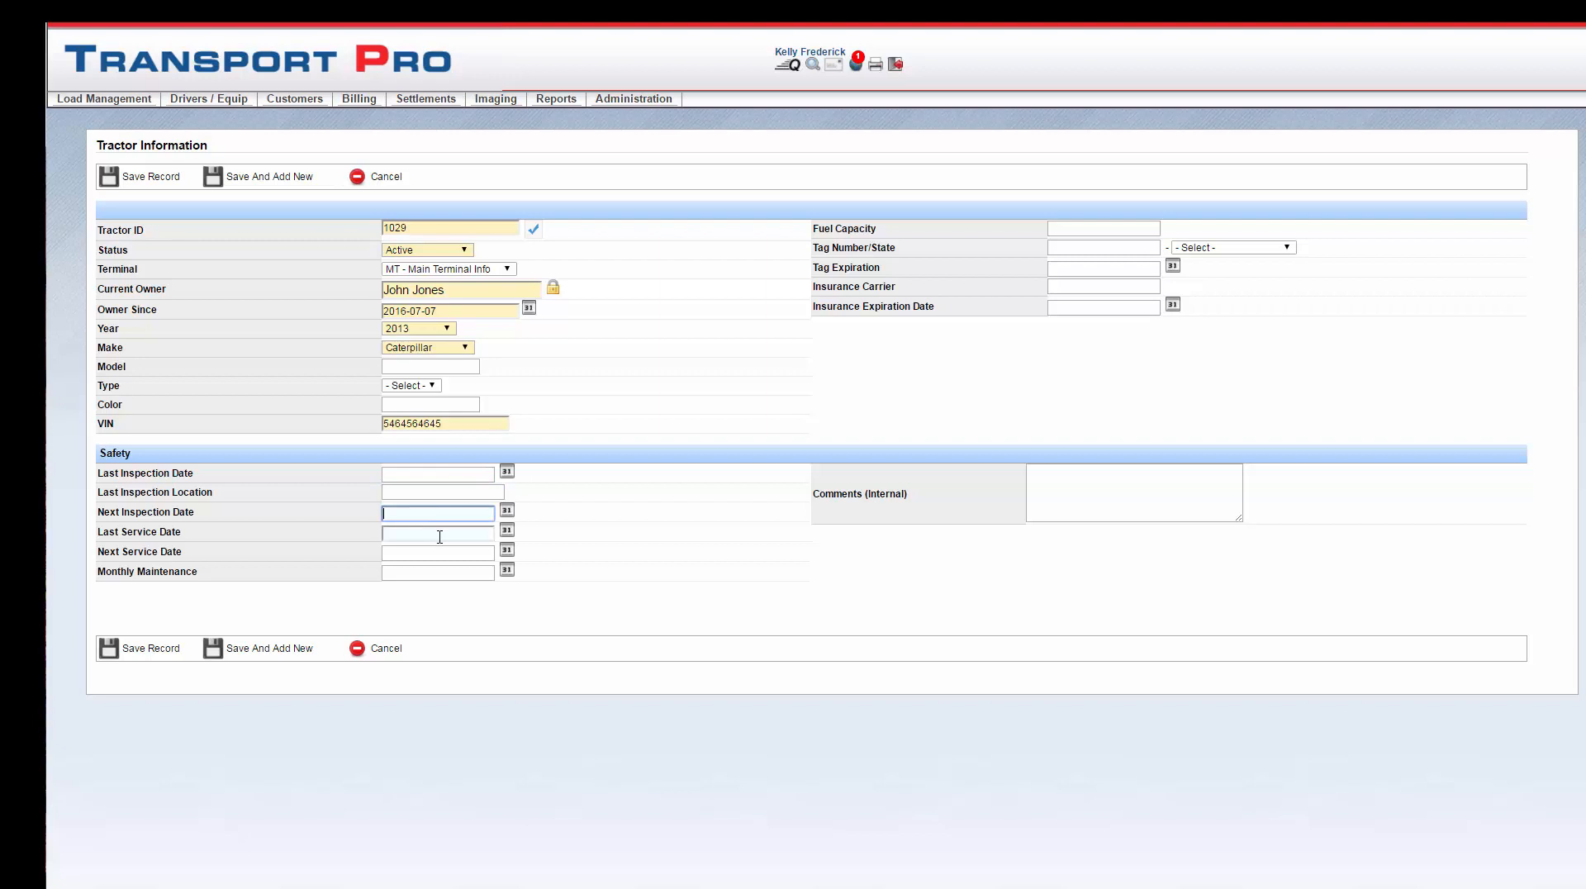
pyautogui.click(440, 535)
pyautogui.click(432, 554)
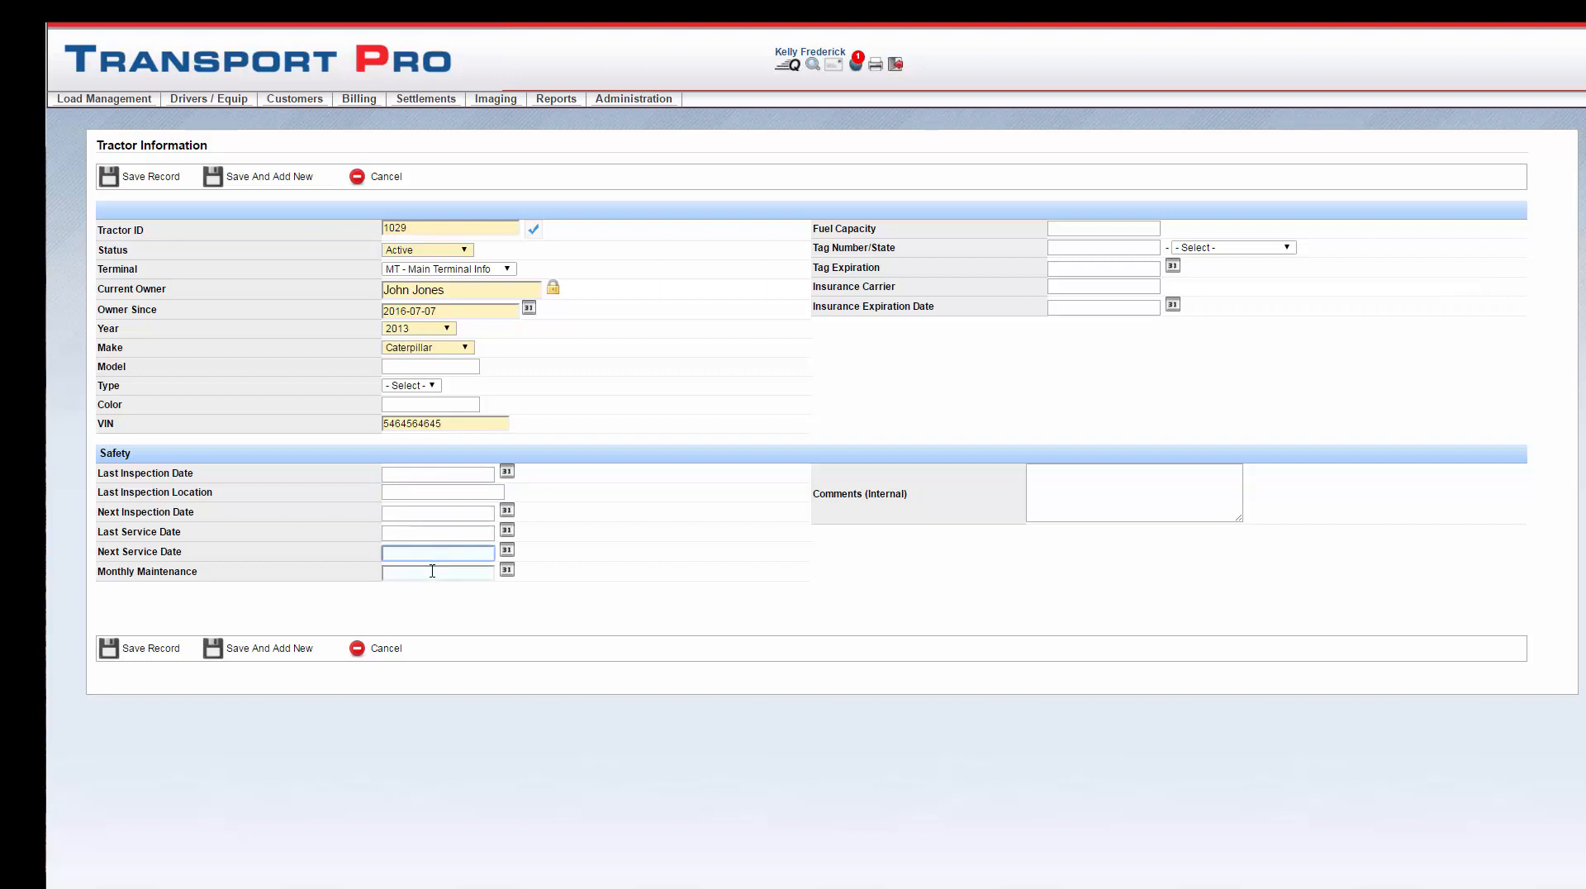
pyautogui.click(432, 571)
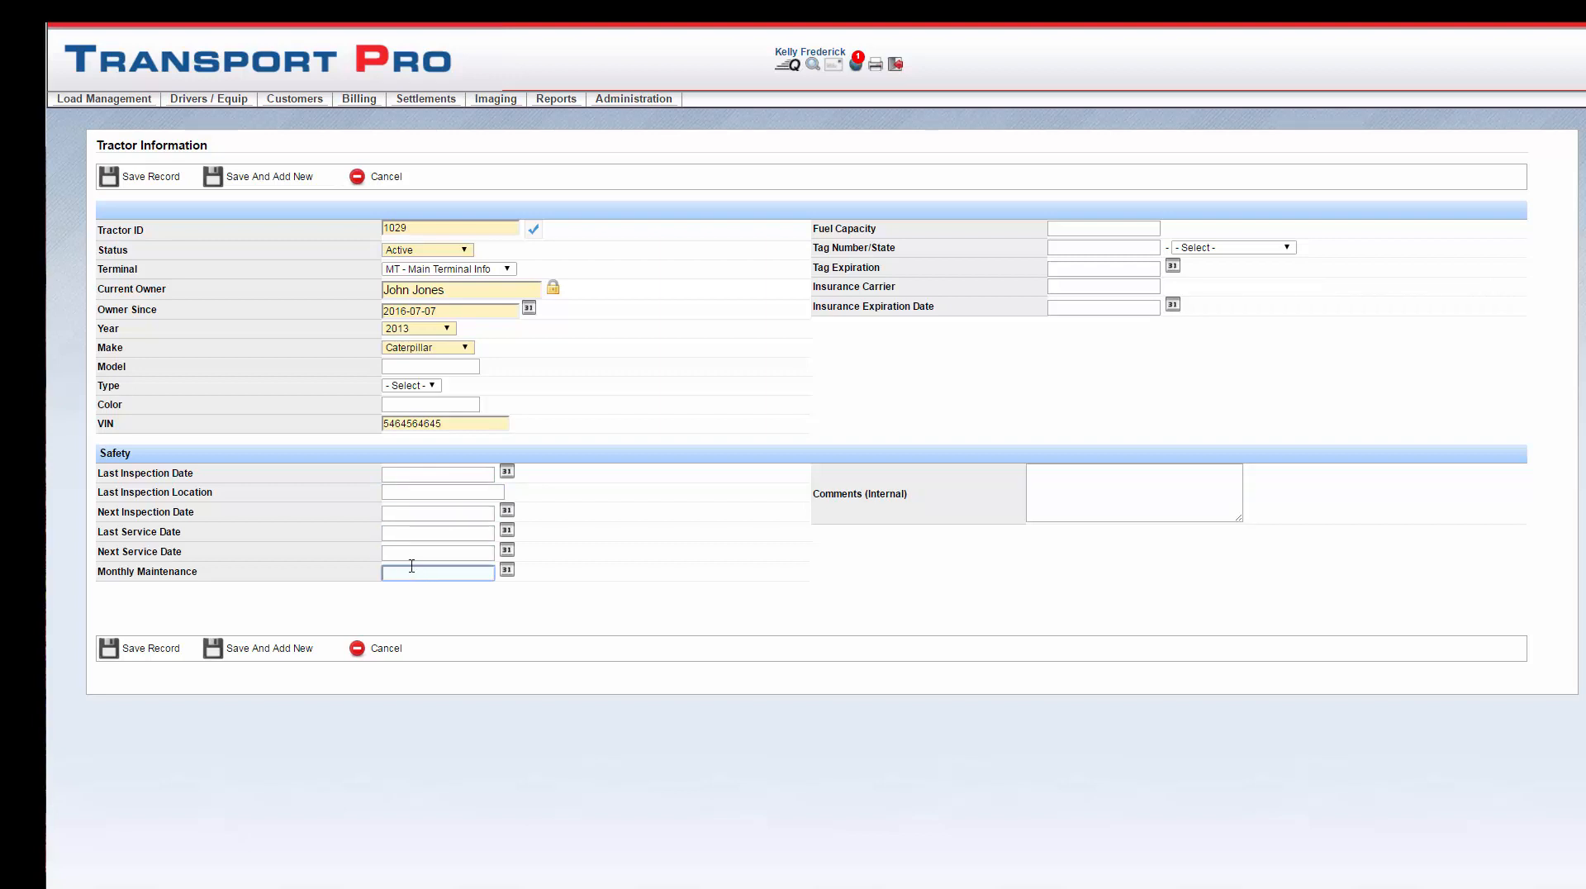
pyautogui.click(659, 560)
# Step: Save tractor 1029 and assign the new owner as its driver from 2016-07-07
pyautogui.click(165, 648)
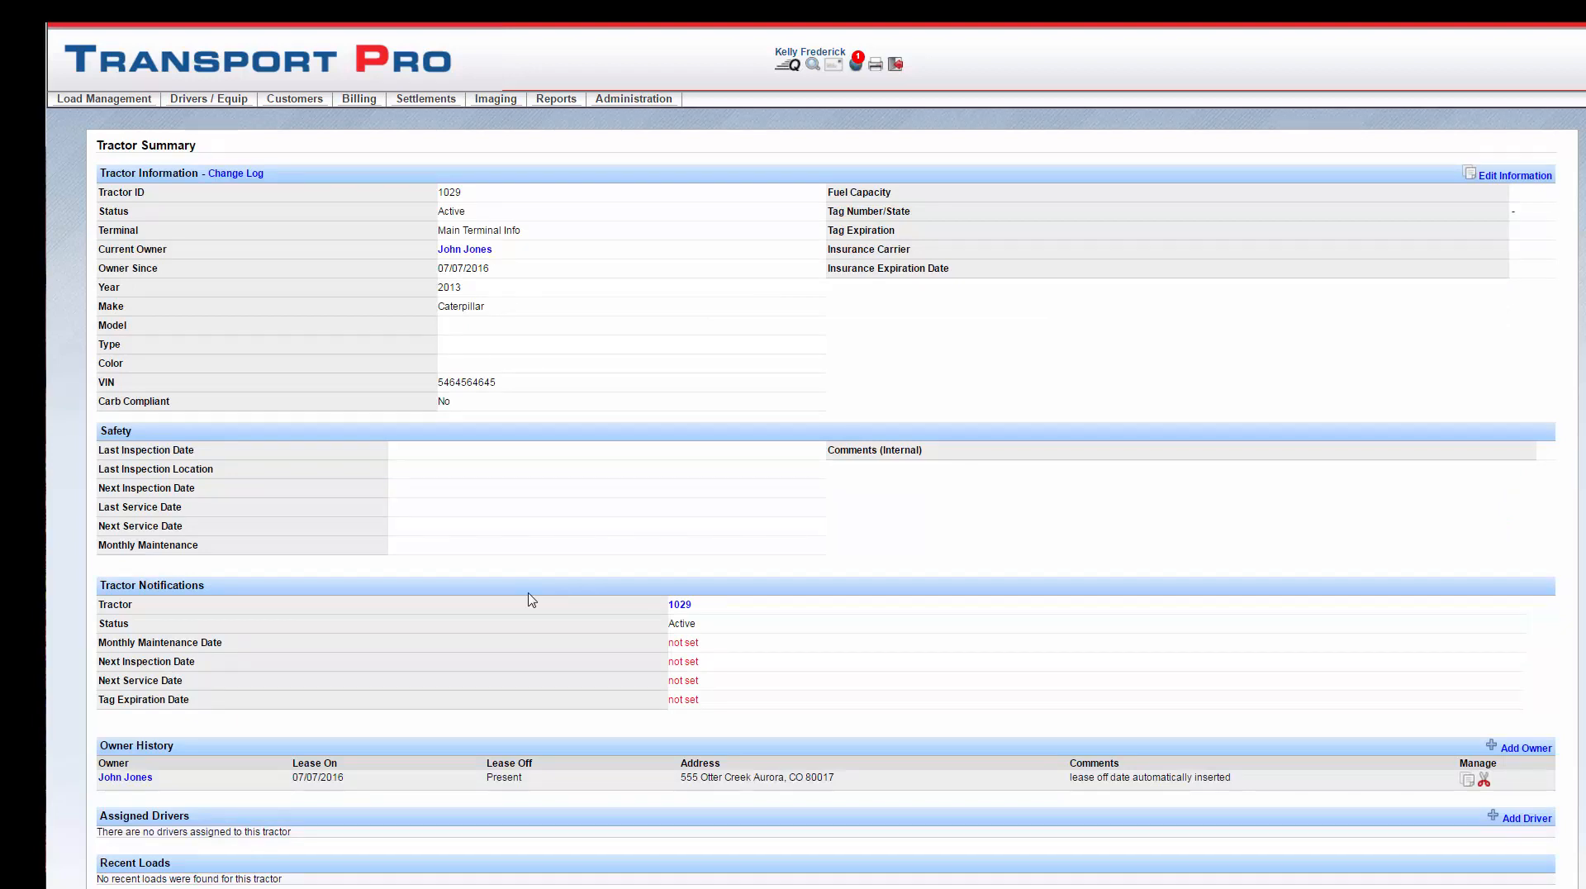
pyautogui.scroll(-3, 532, 601)
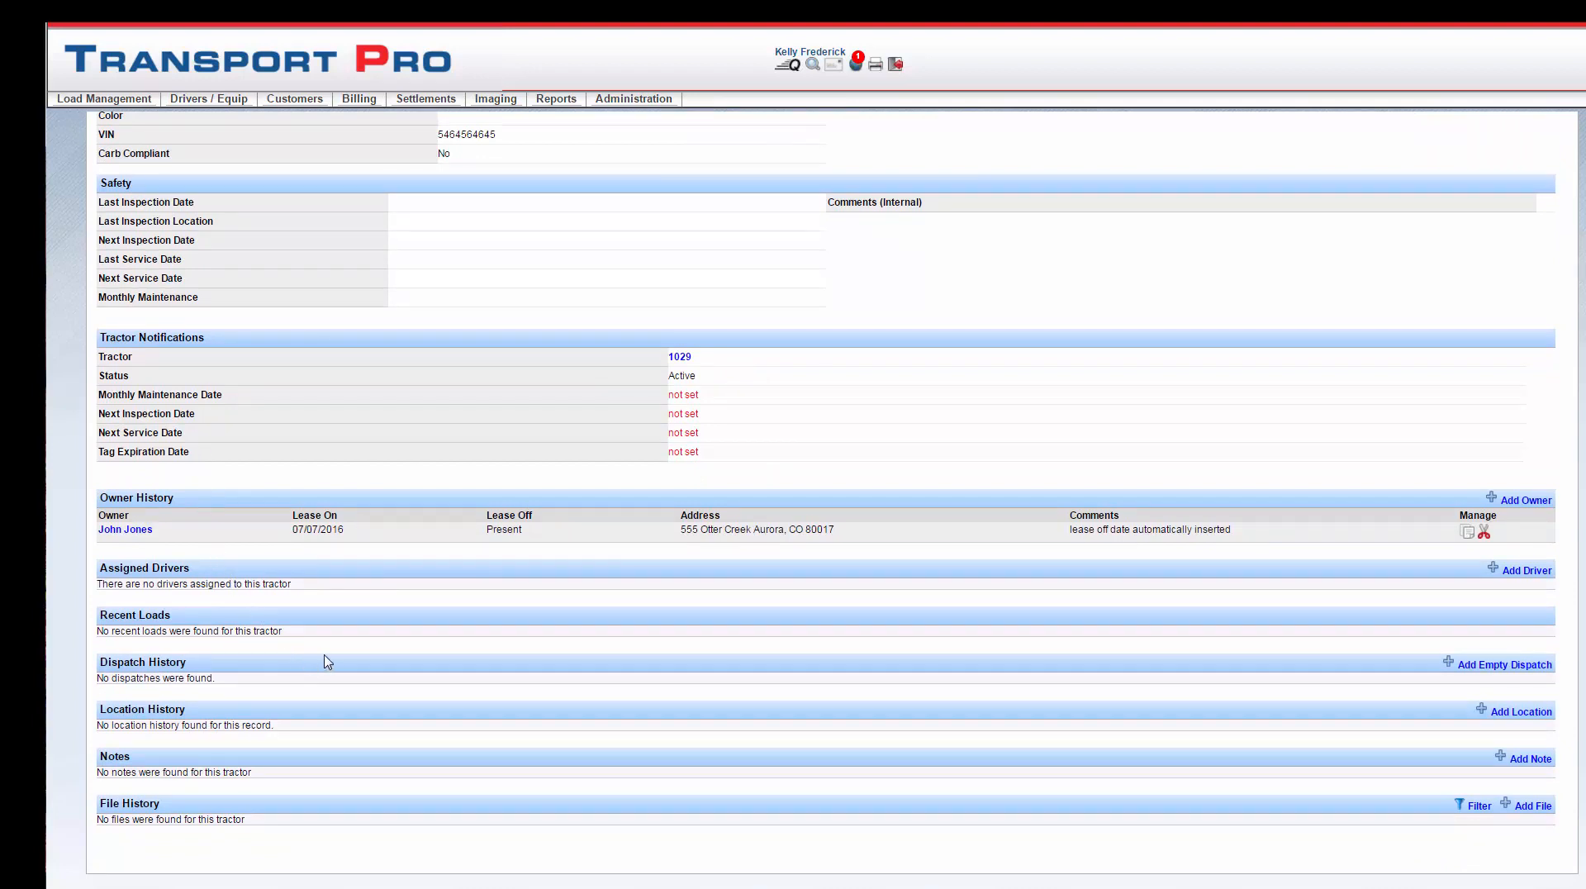
pyautogui.click(1527, 570)
pyautogui.click(1263, 470)
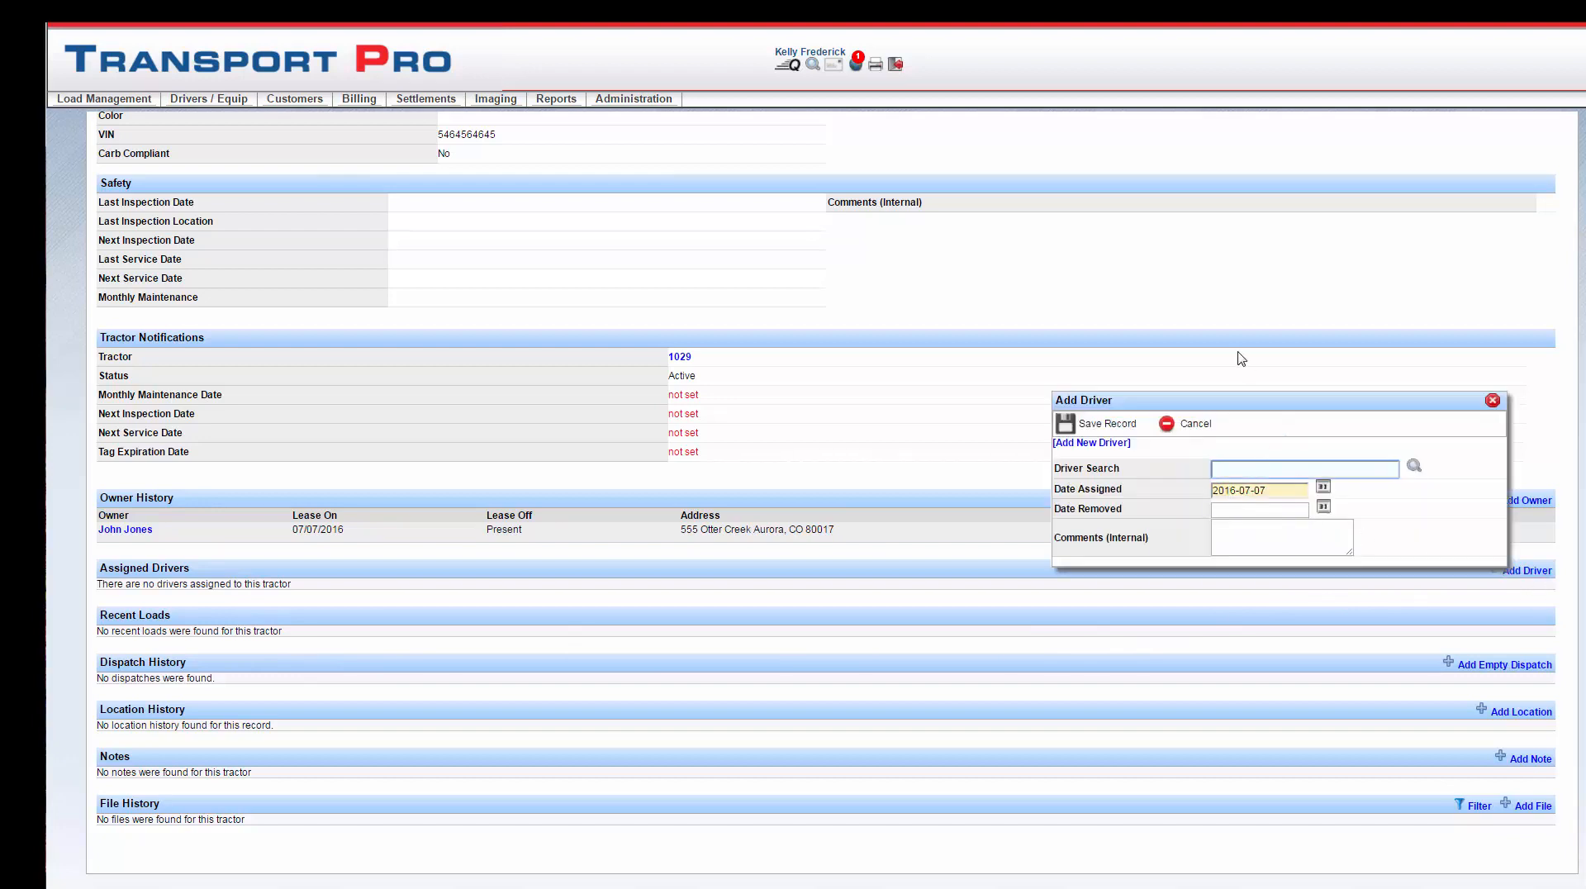
pyautogui.write('john')
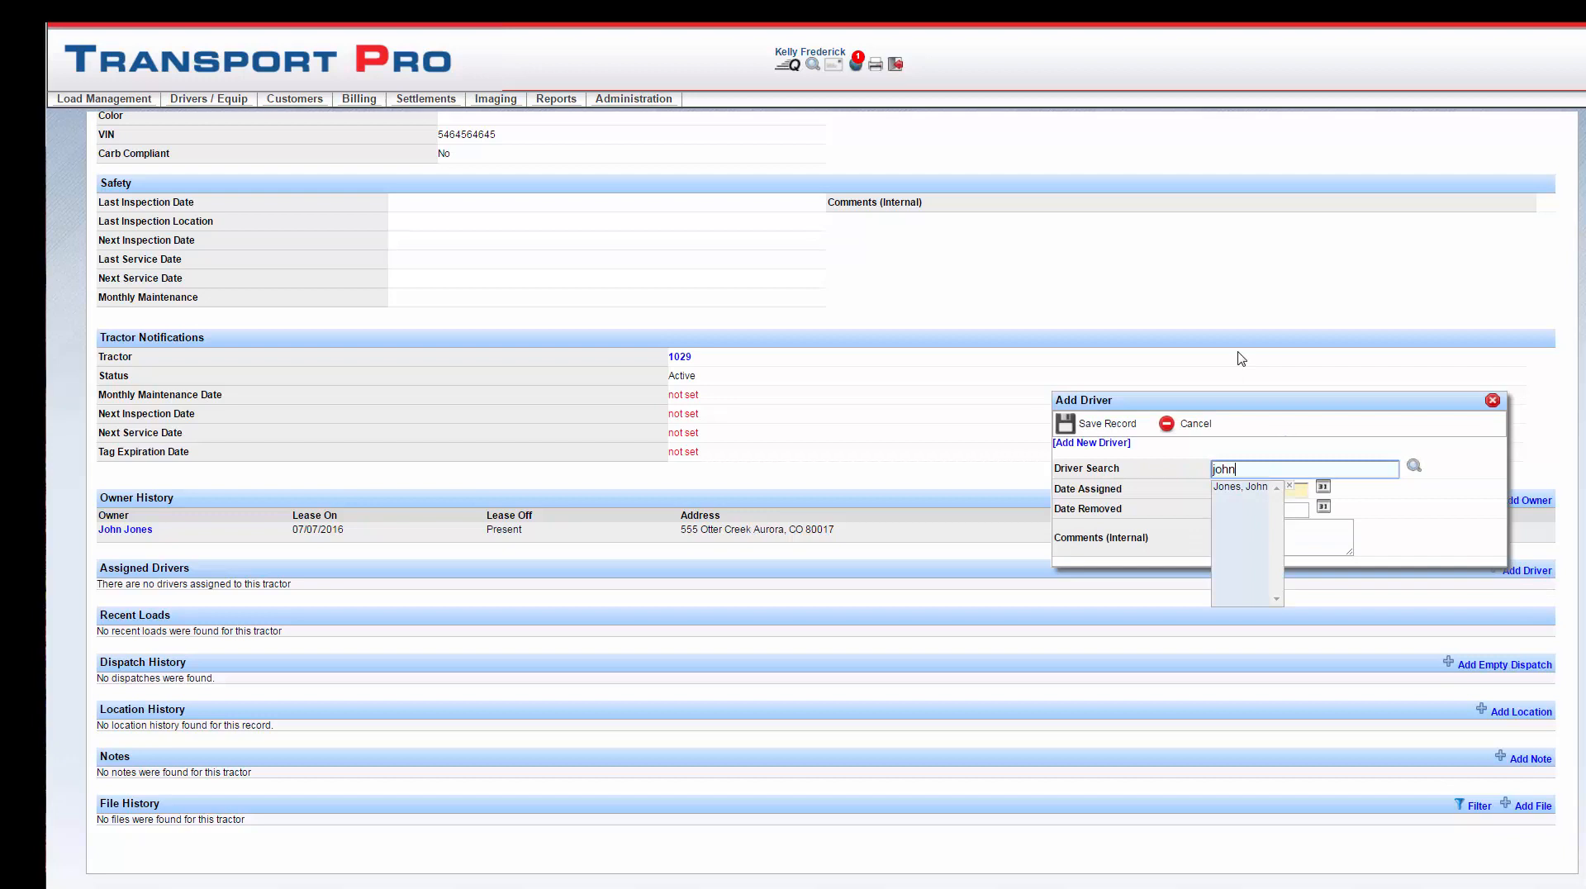
pyautogui.click(1239, 488)
pyautogui.click(1103, 425)
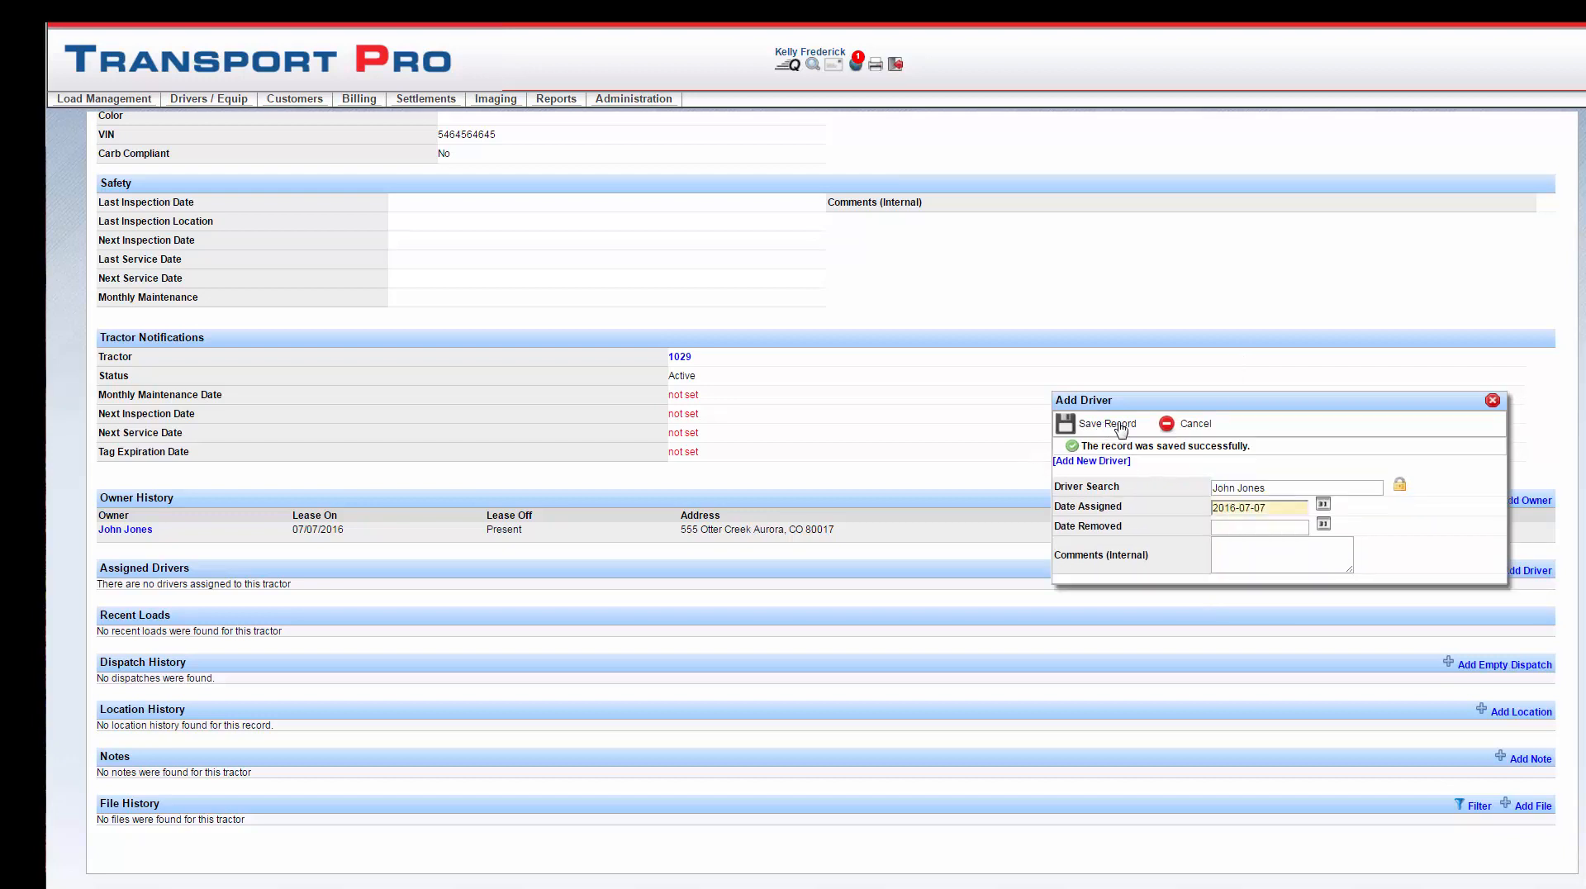
pyautogui.click(1493, 401)
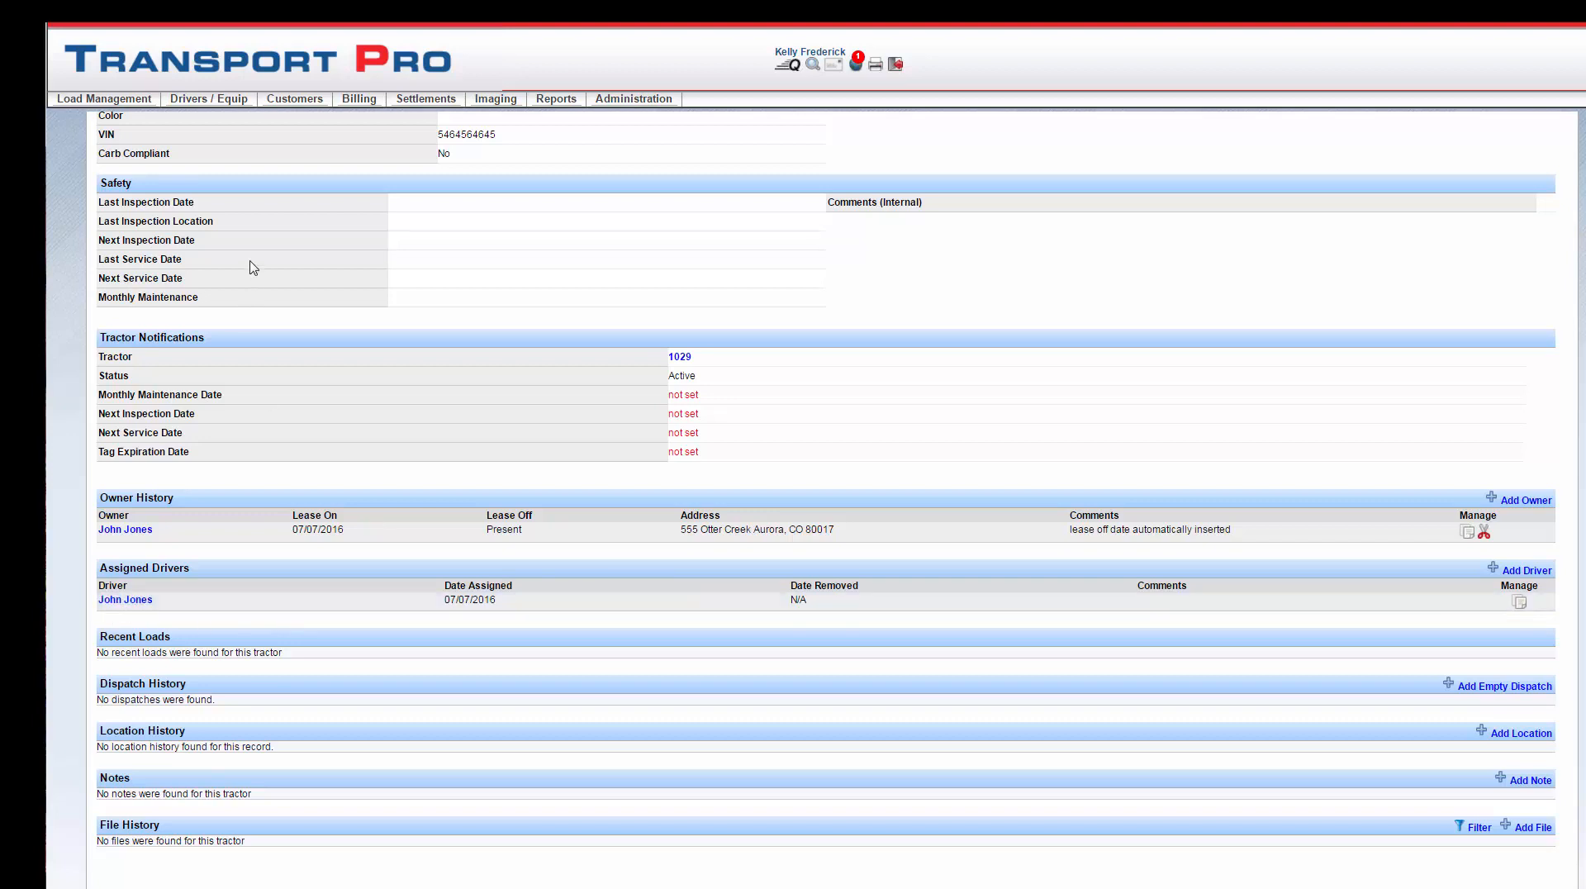
# Step: Start new trailer 1023 with status Active and model year 2013
pyautogui.moveTo(221, 108)
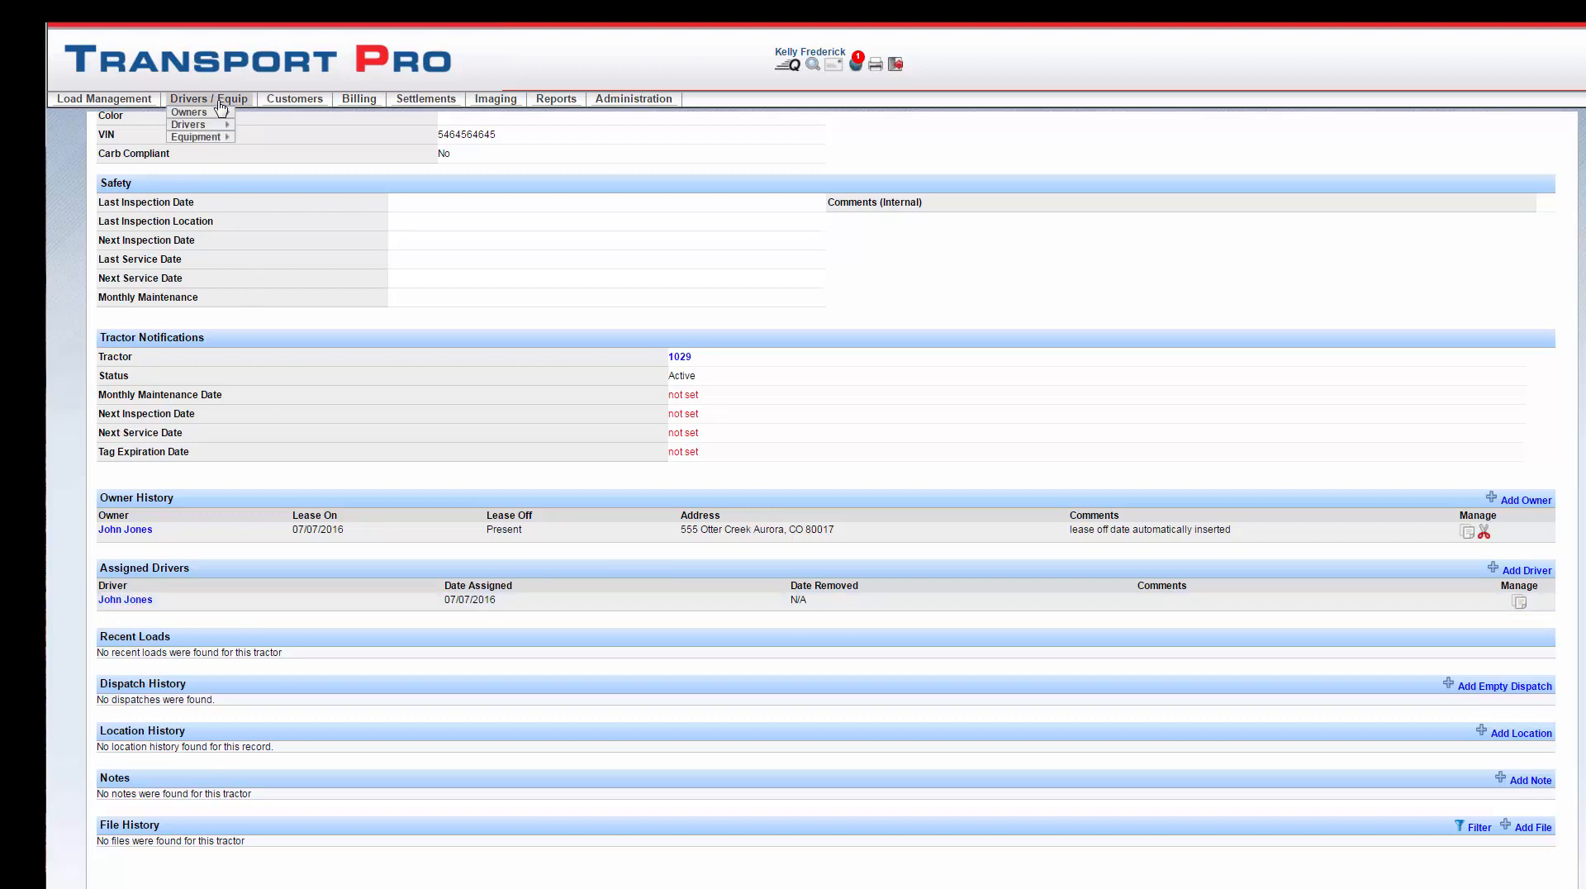
pyautogui.moveTo(202, 137)
pyautogui.moveTo(256, 152)
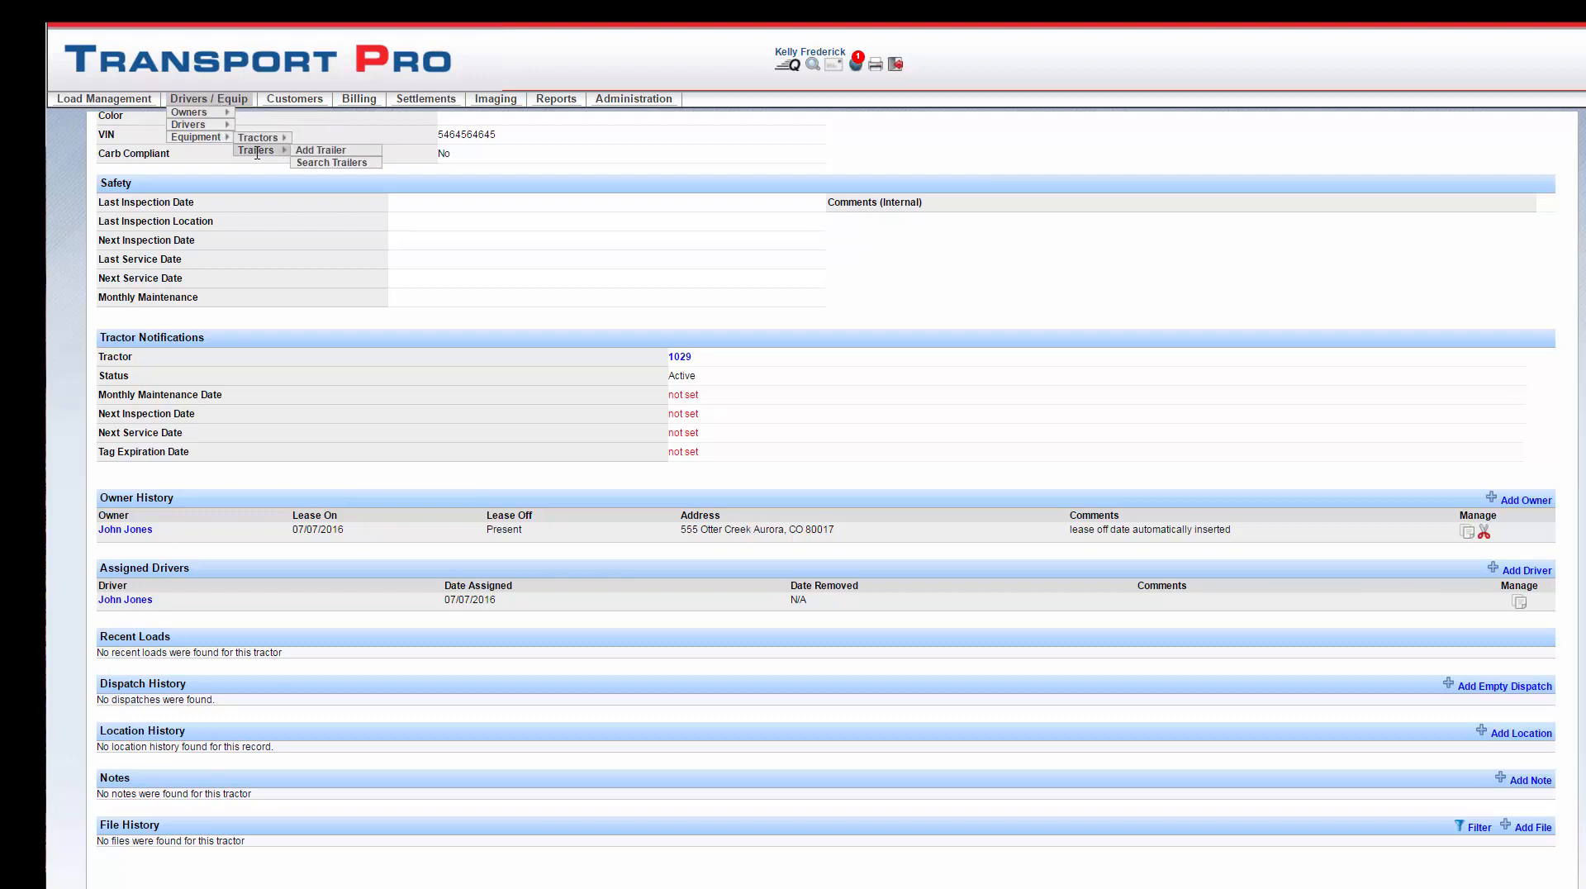
pyautogui.click(308, 154)
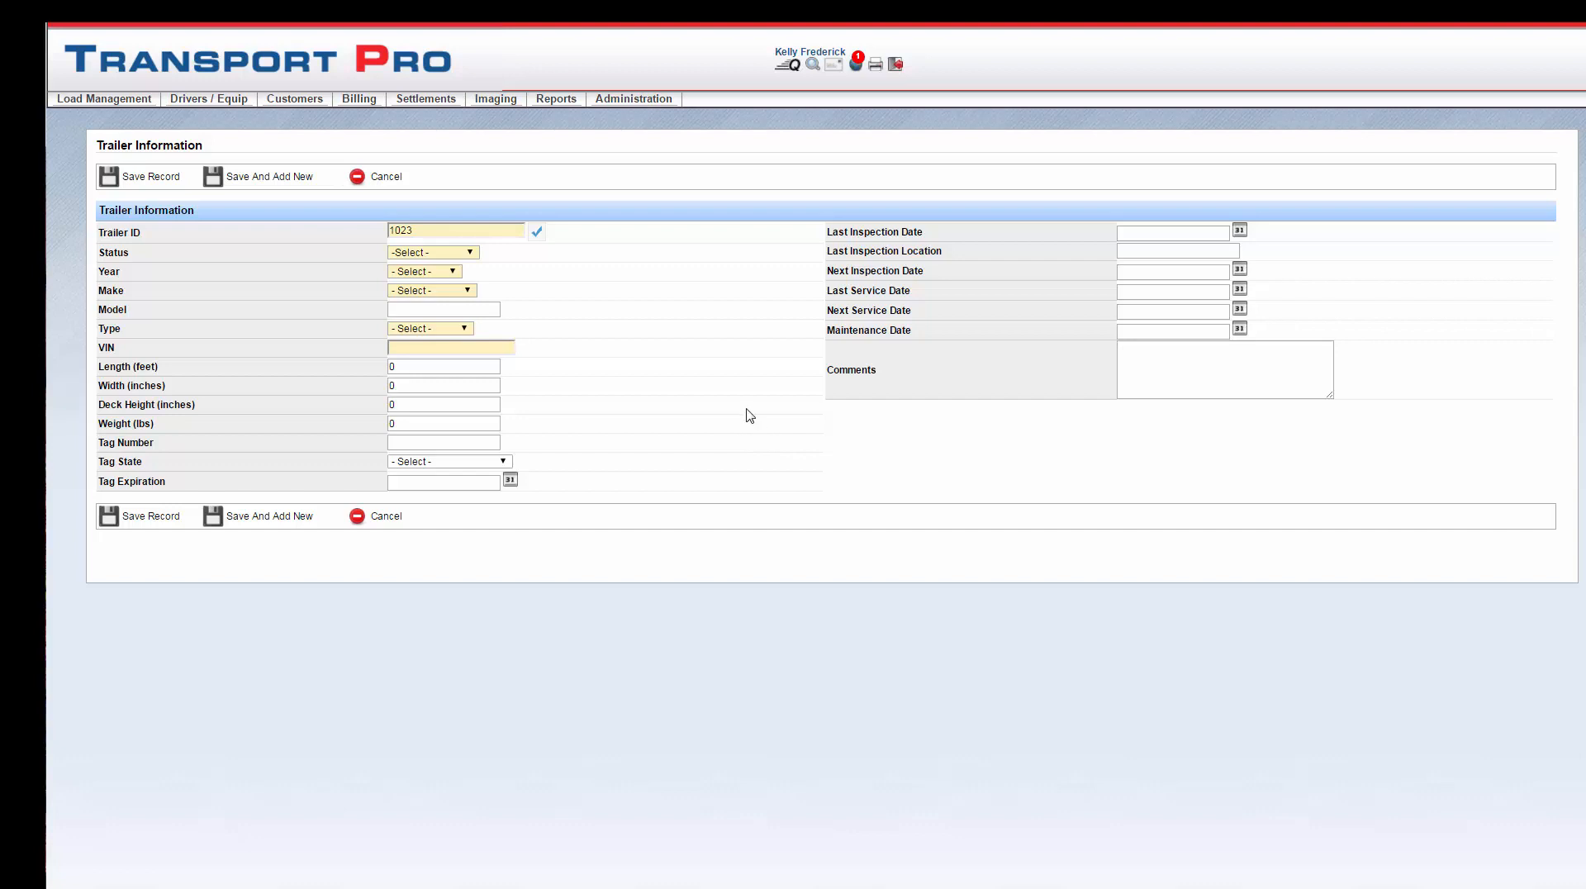
pyautogui.click(421, 229)
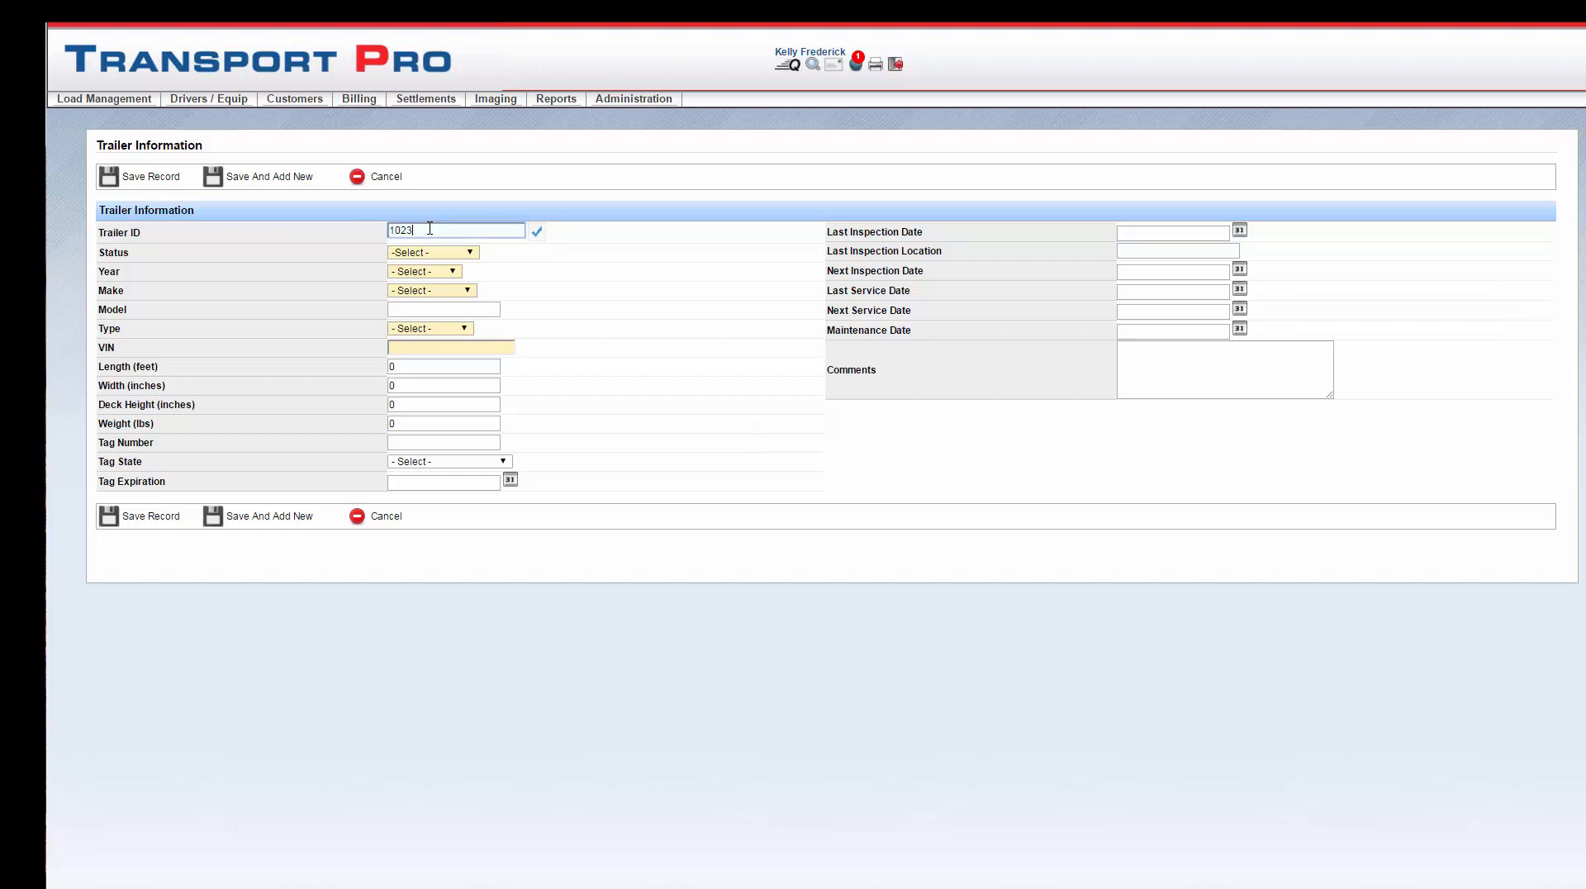
pyautogui.click(470, 256)
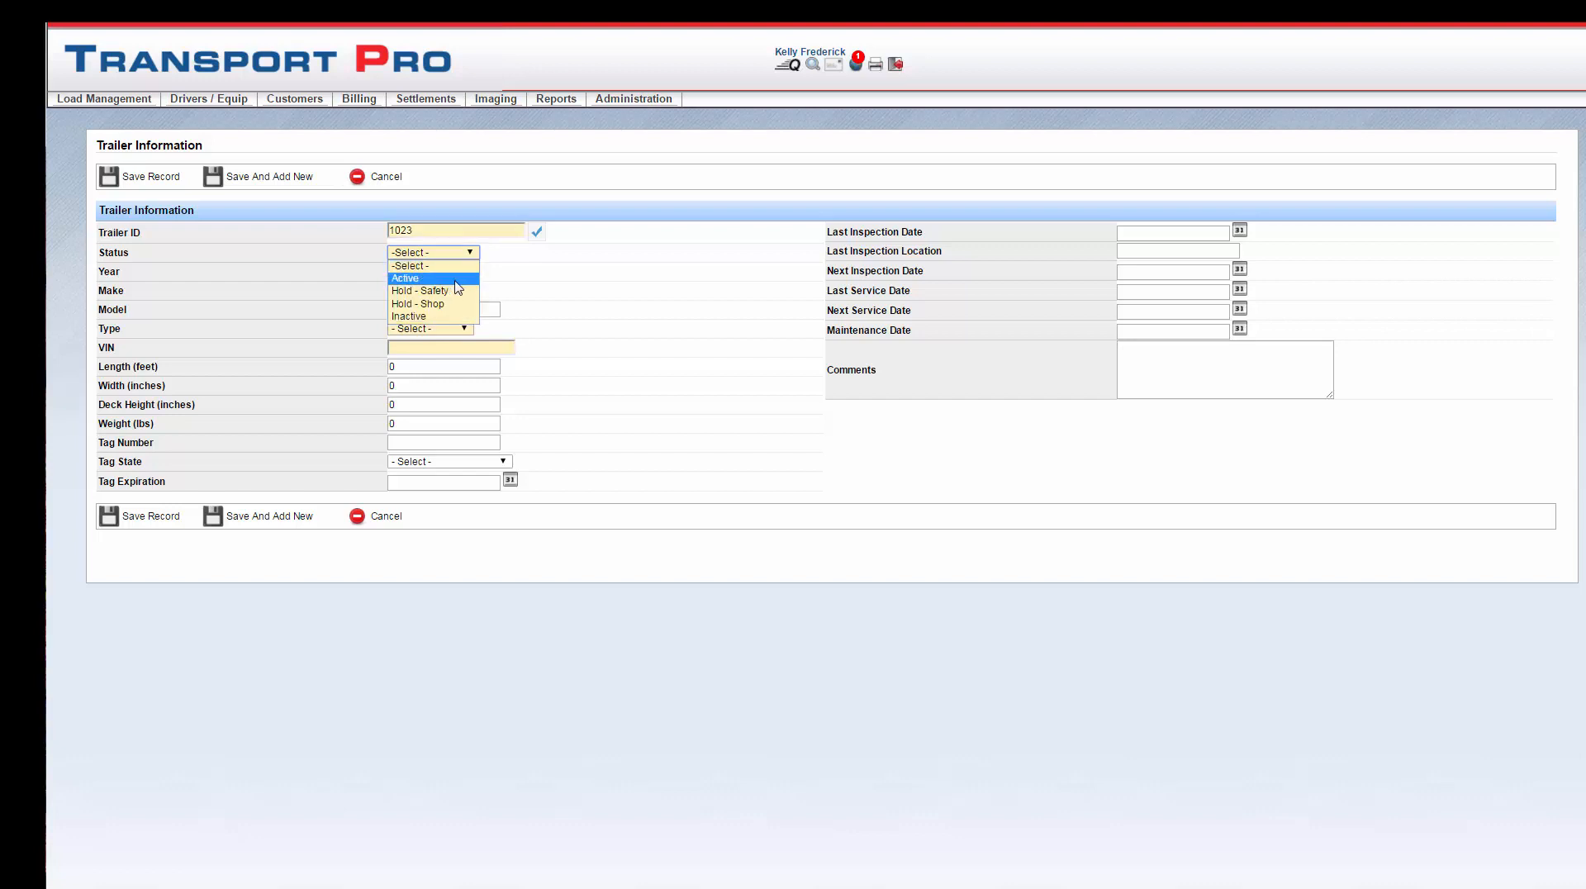
pyautogui.click(455, 281)
pyautogui.click(452, 273)
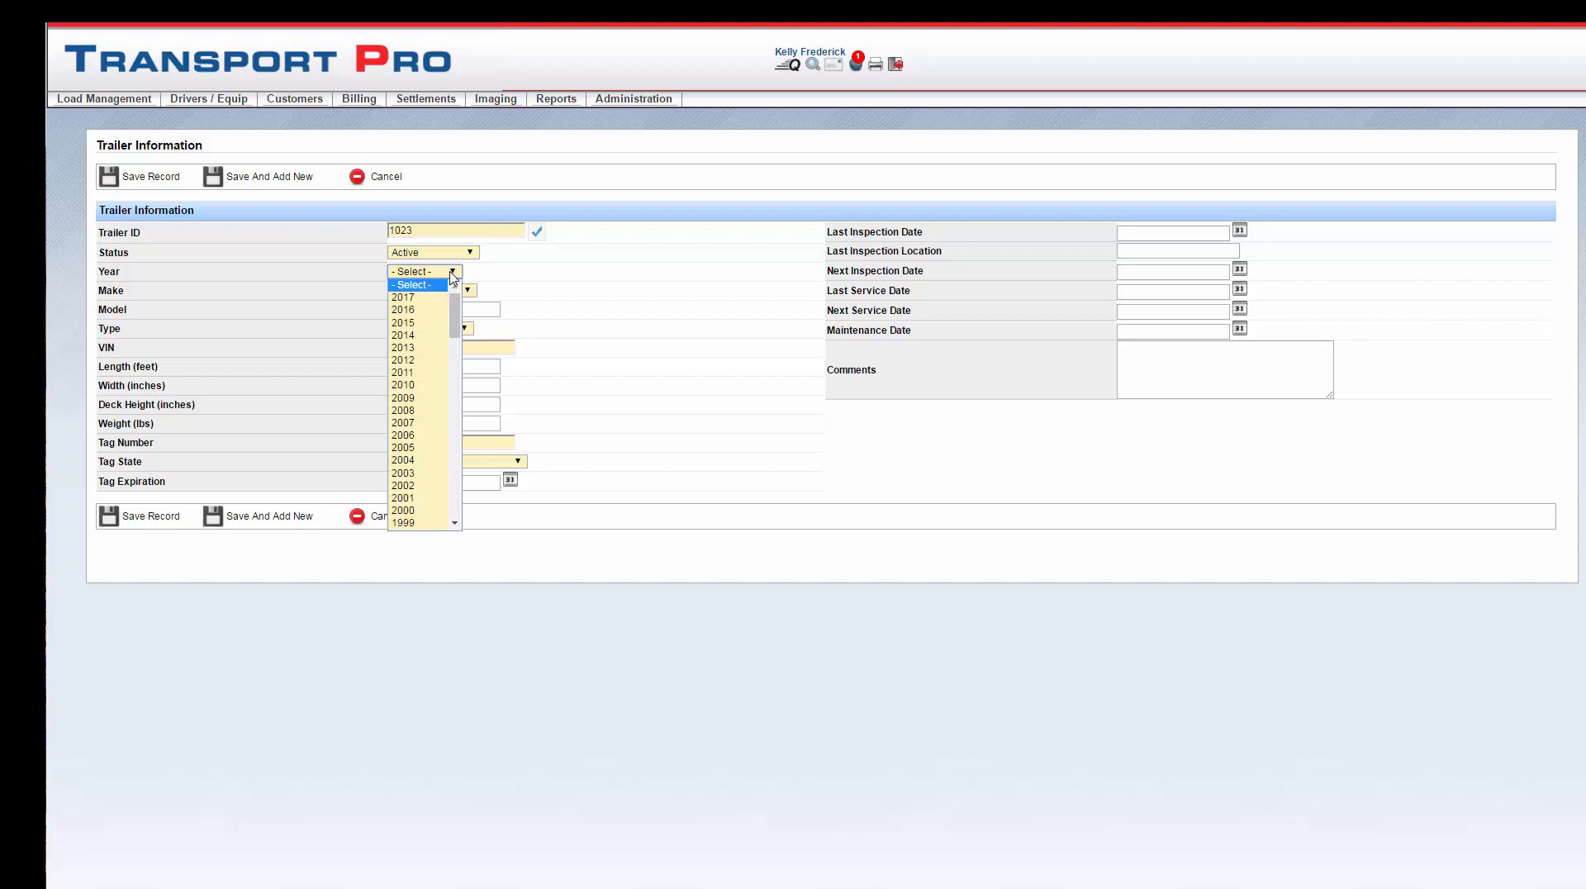
pyautogui.click(426, 348)
# Step: Set make Dragon, type Conestoga, VIN 345634234, and tag 657657 in Alabama
pyautogui.click(460, 293)
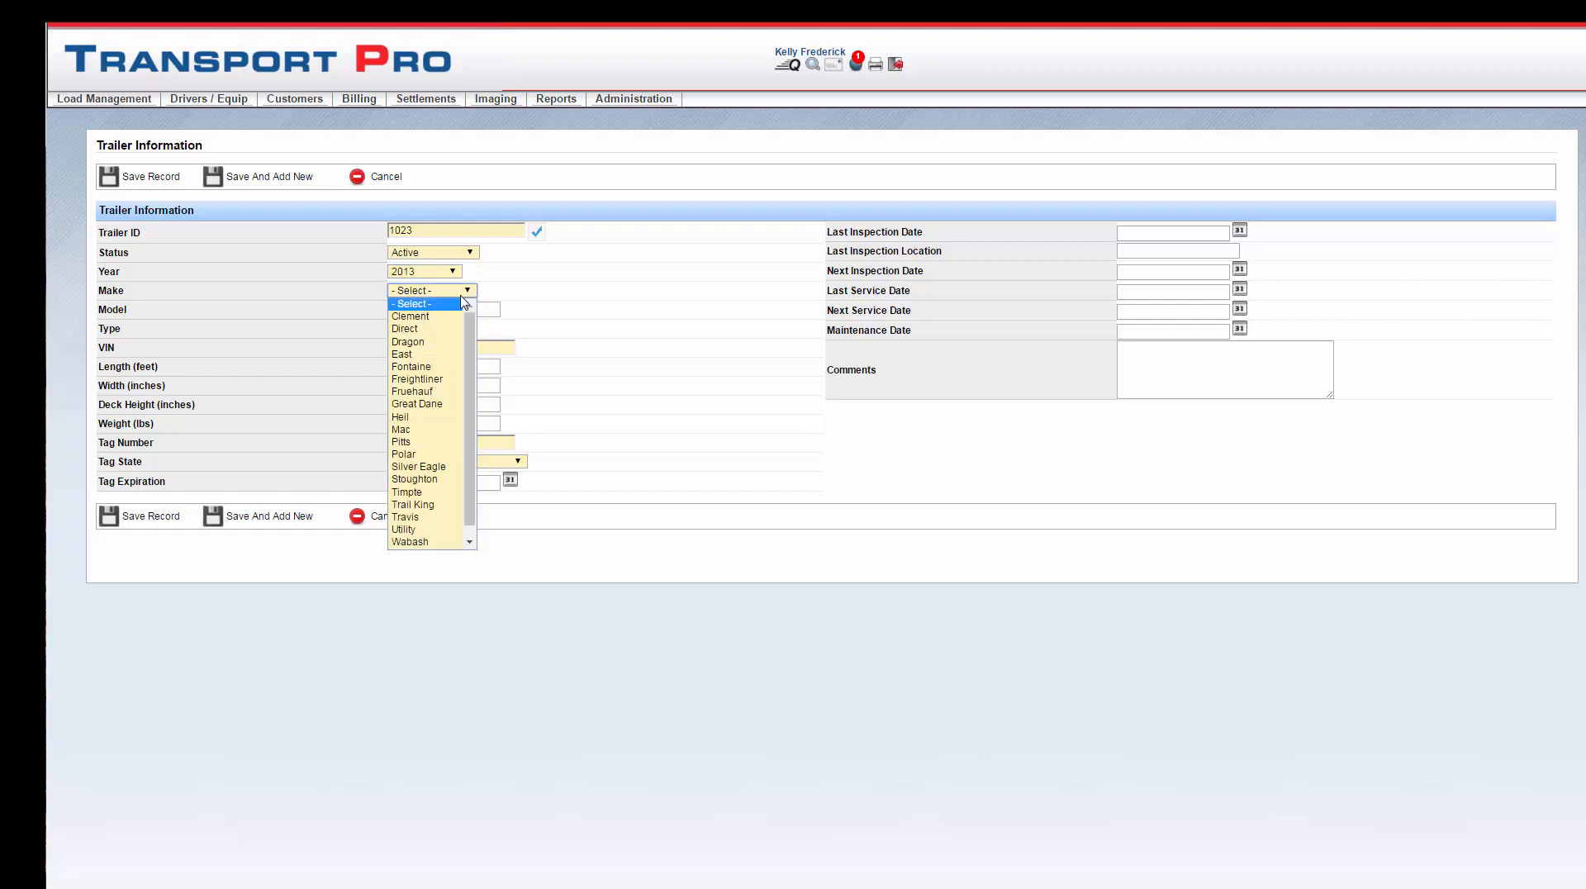
pyautogui.click(446, 341)
pyautogui.click(448, 333)
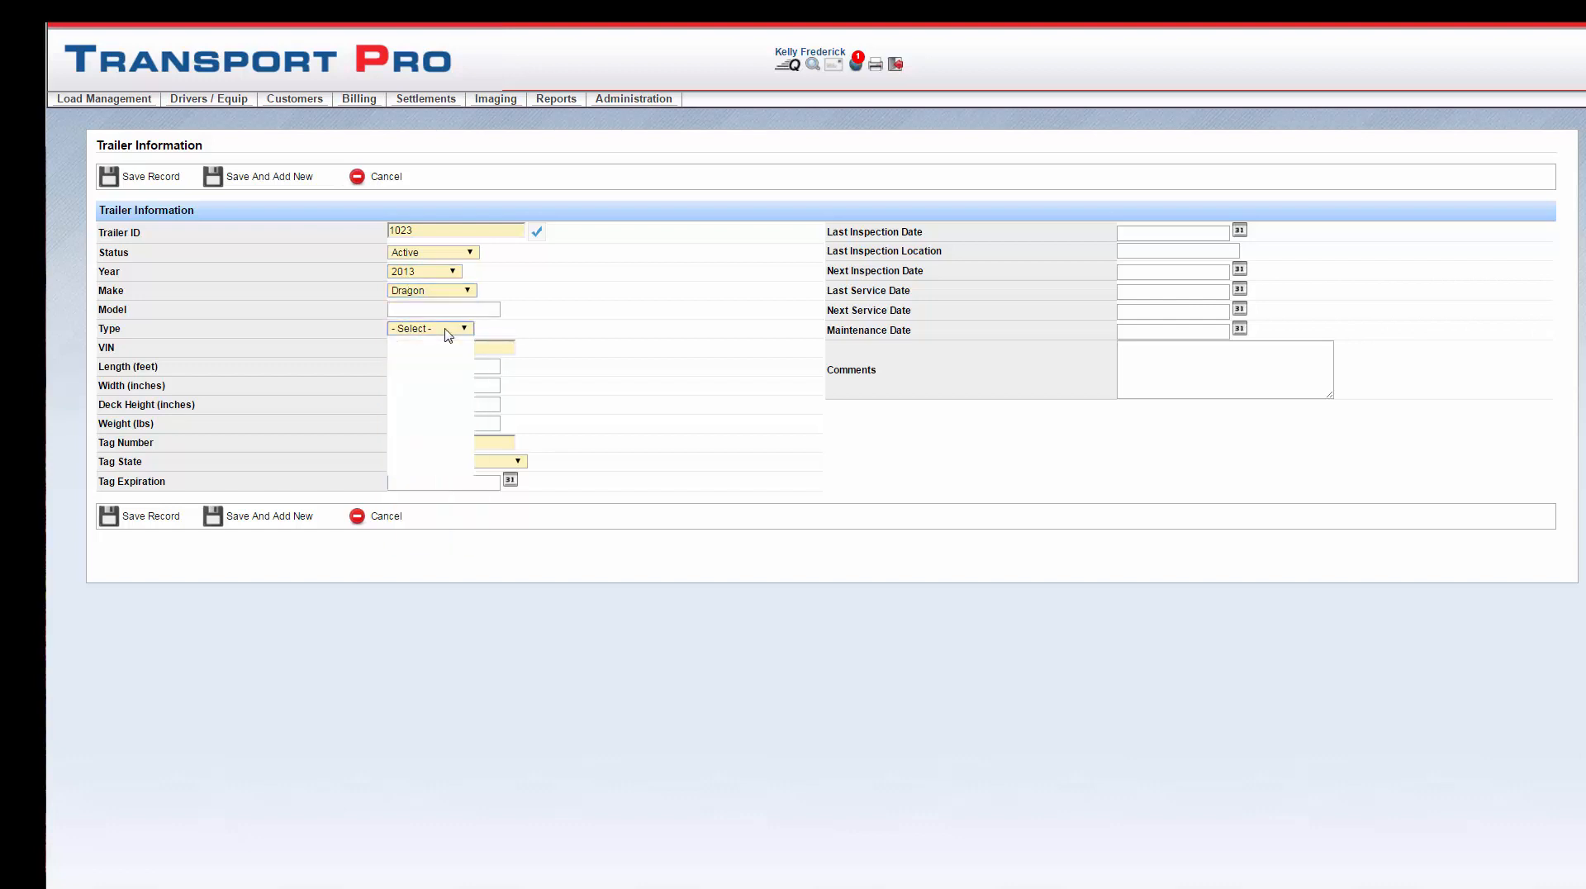
pyautogui.click(443, 360)
pyautogui.click(443, 351)
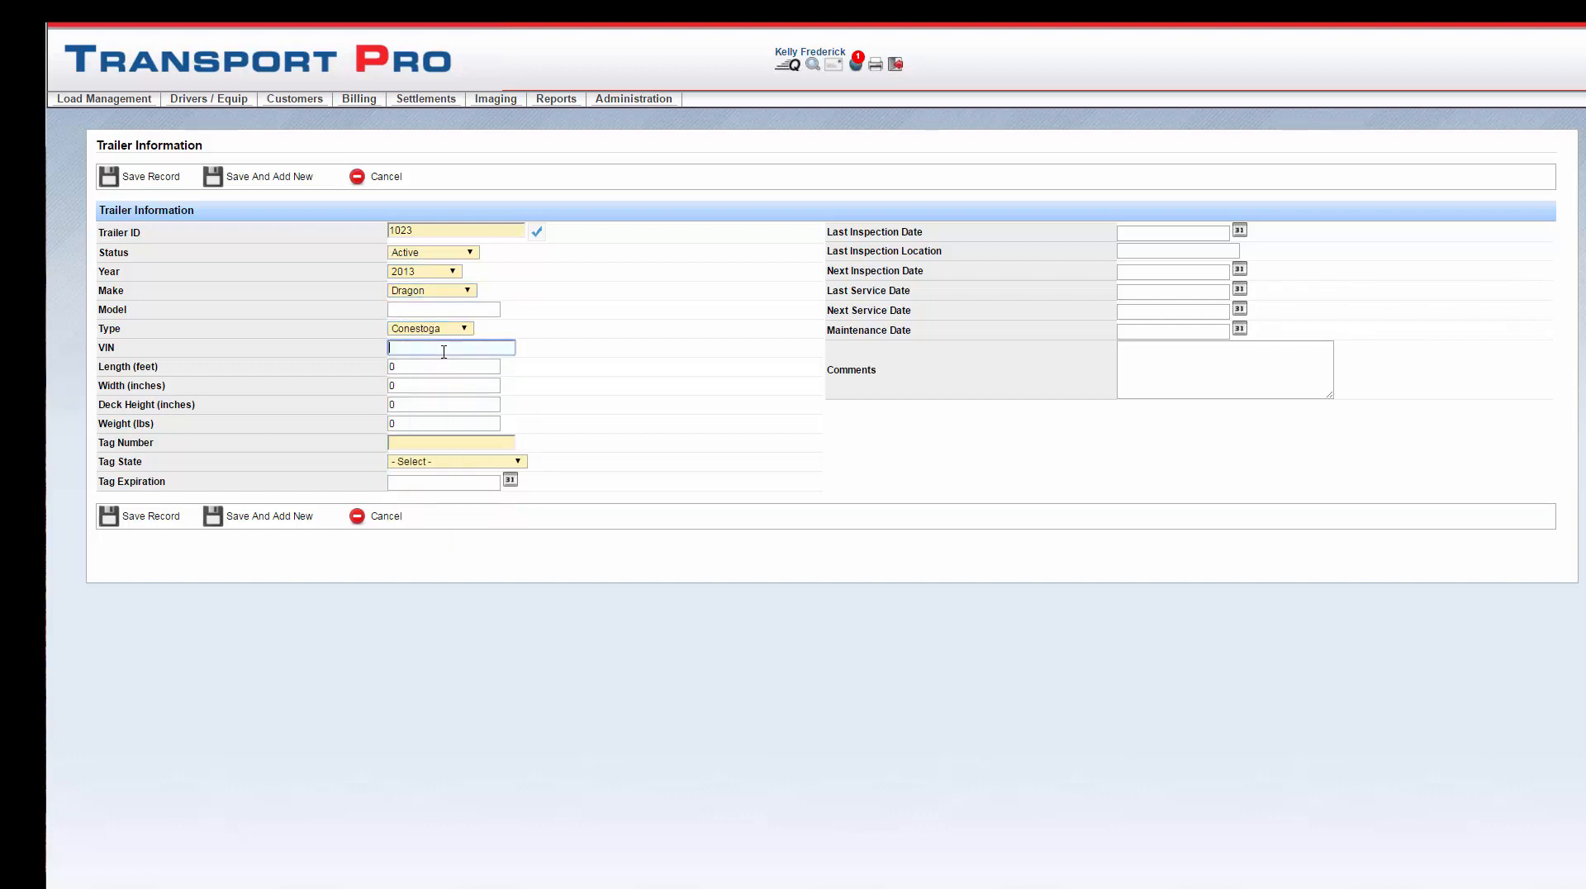
pyautogui.write('345634234')
pyautogui.click(444, 441)
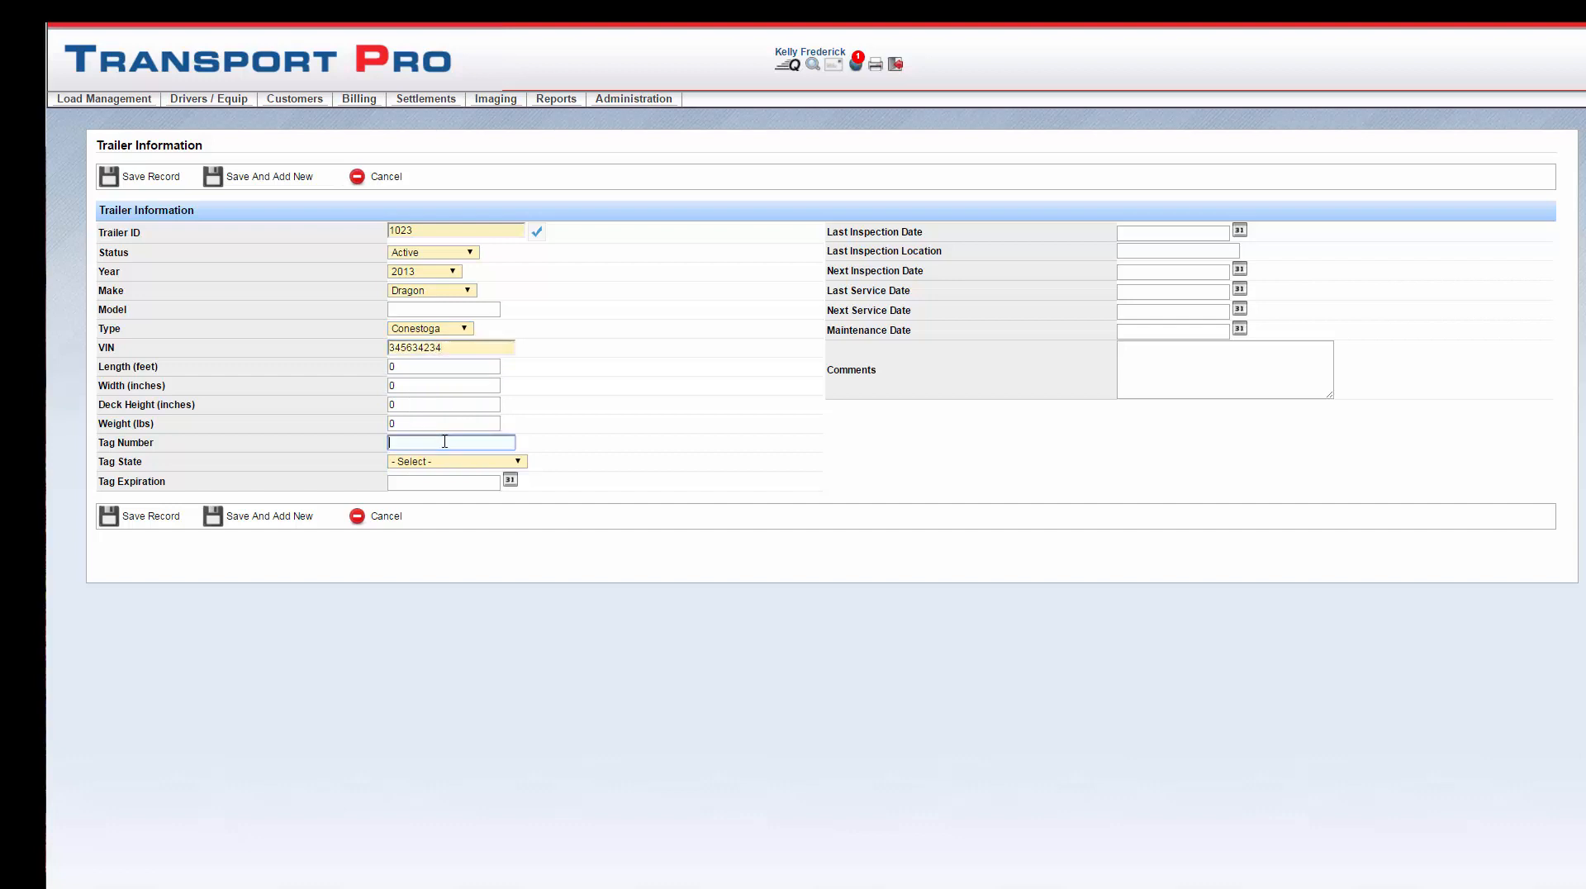
pyautogui.write('657657')
pyautogui.click(521, 463)
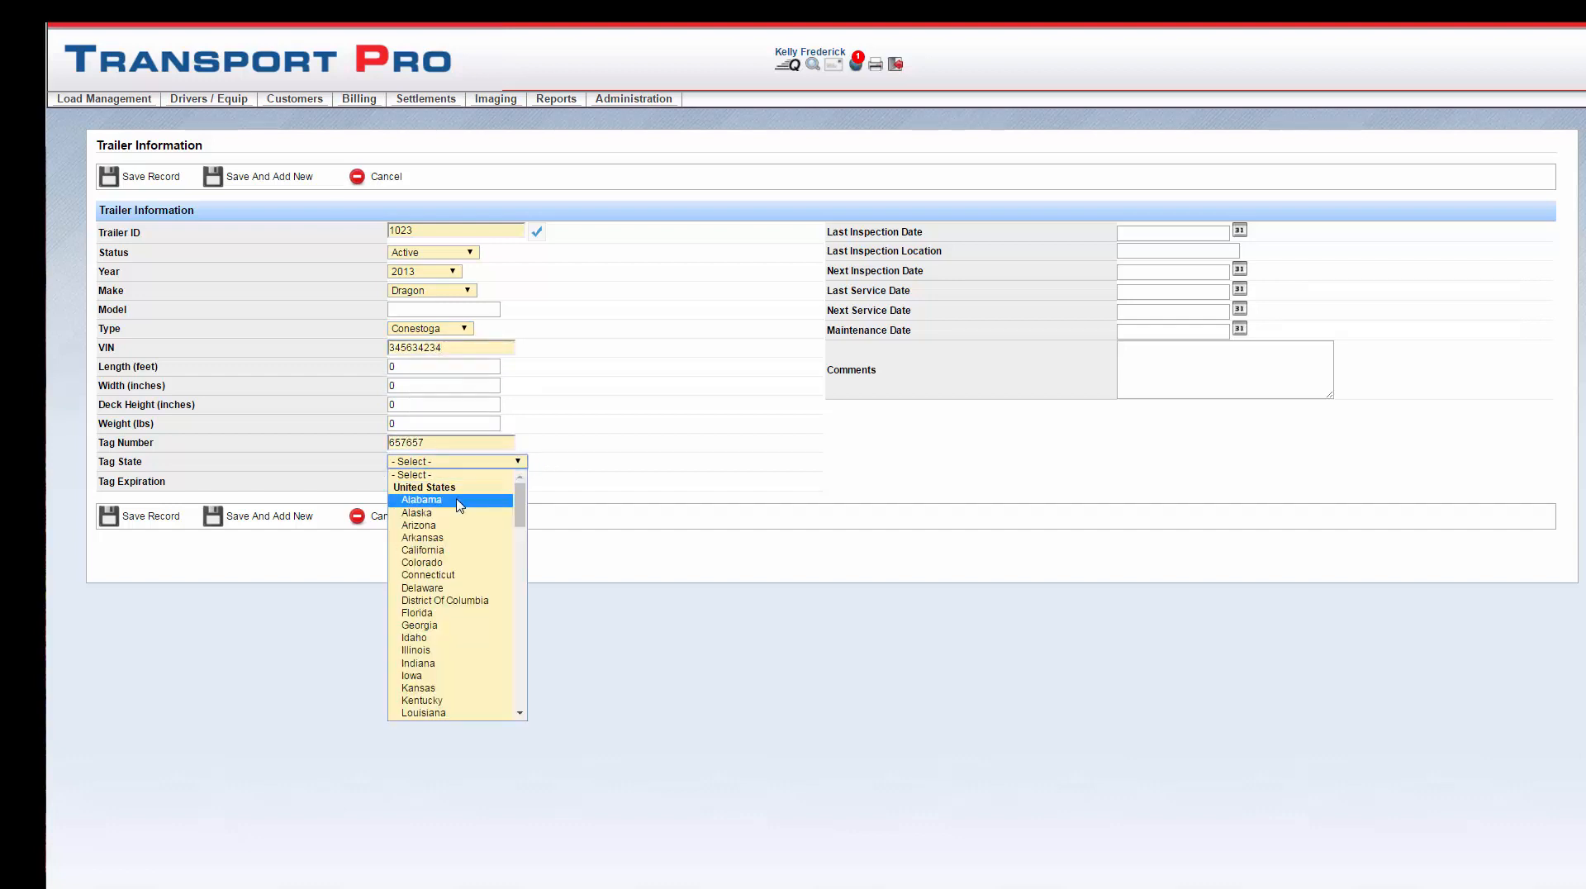
pyautogui.click(460, 500)
# Step: Leave the inspection and service dates empty and save trailer 1023
pyautogui.click(1132, 234)
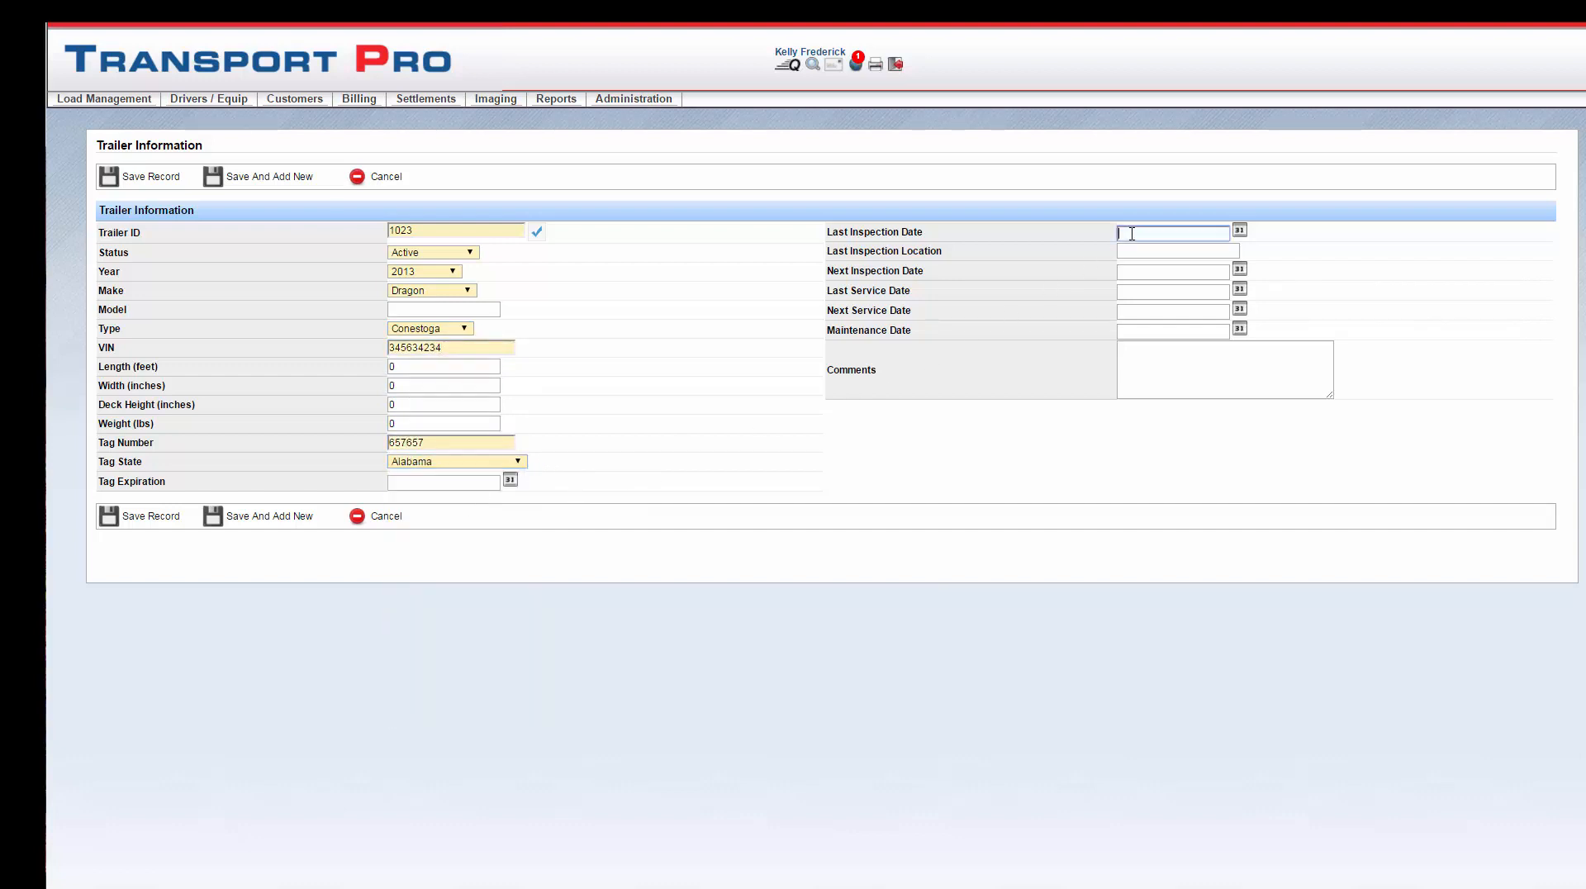
pyautogui.click(1133, 253)
pyautogui.click(1127, 272)
pyautogui.click(1128, 292)
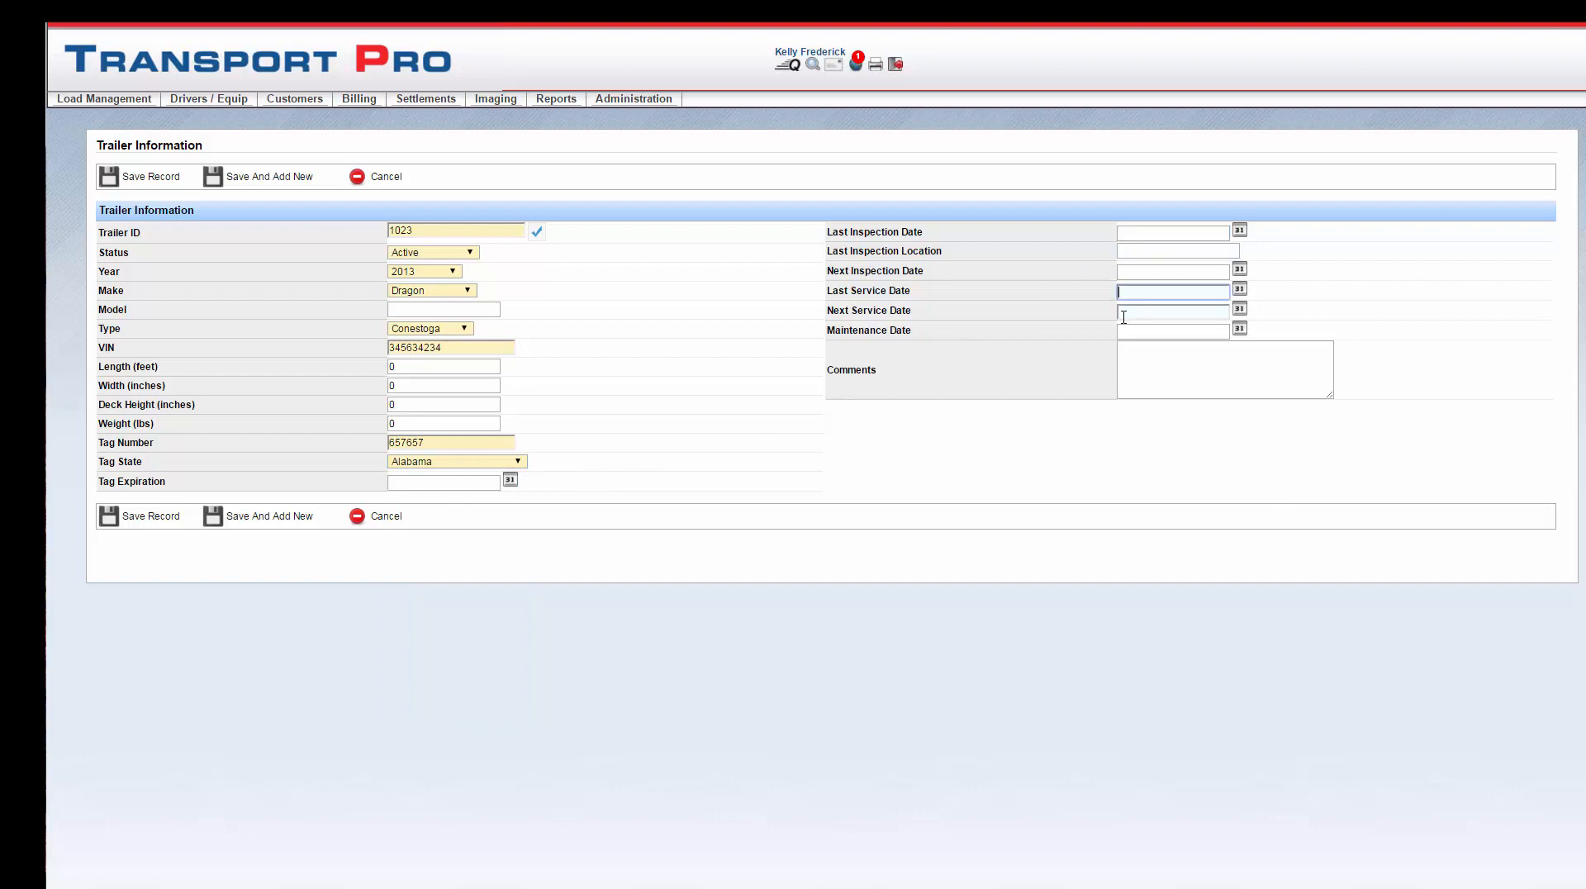
pyautogui.click(1124, 314)
pyautogui.click(1122, 331)
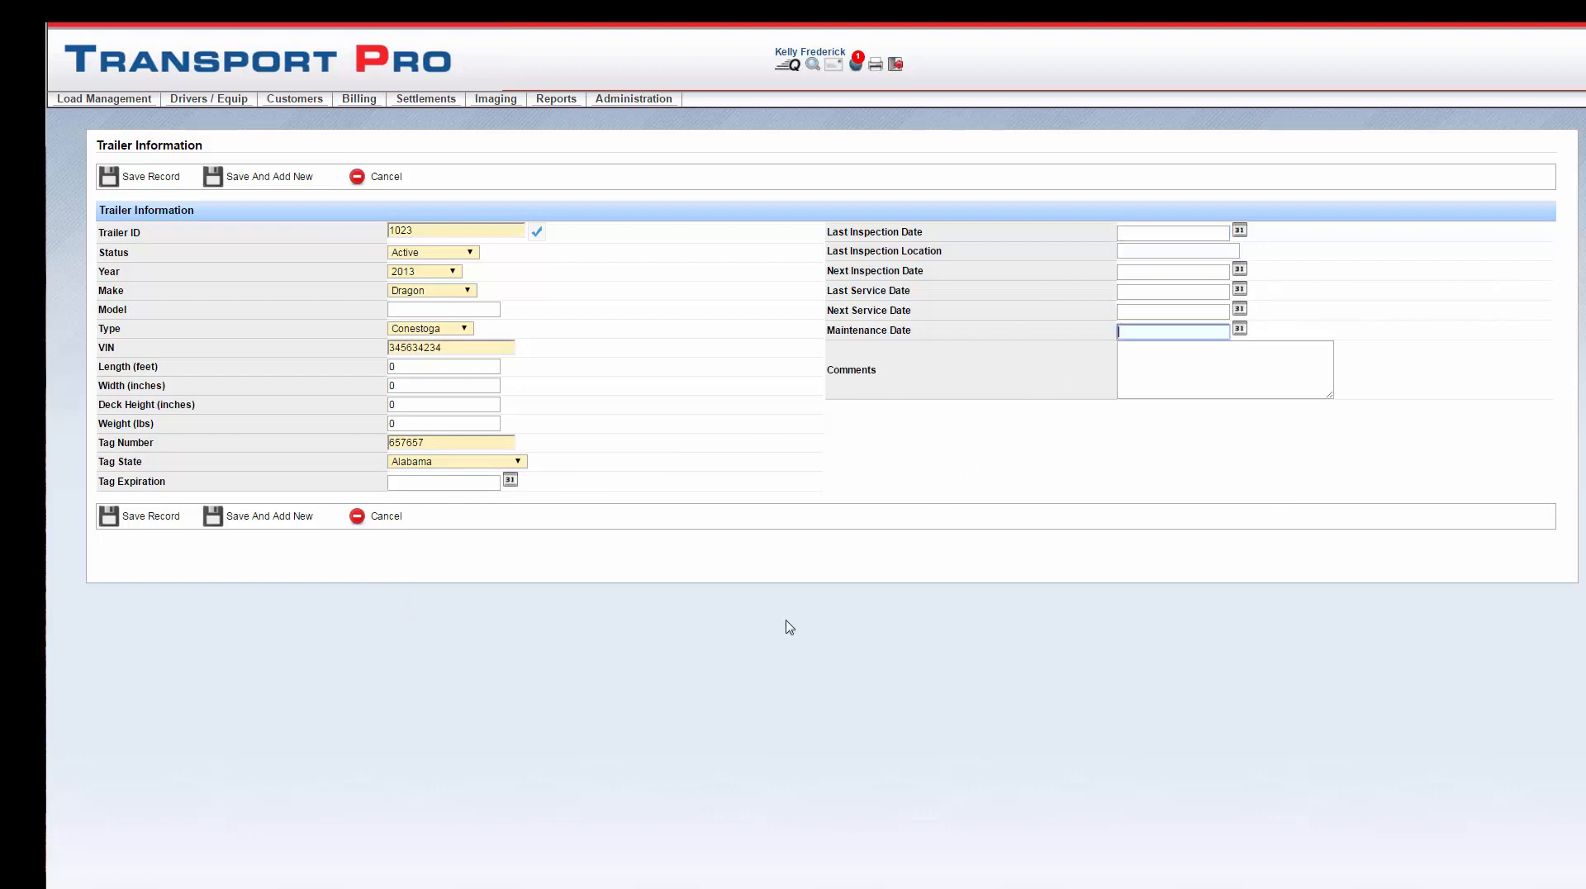
pyautogui.click(153, 523)
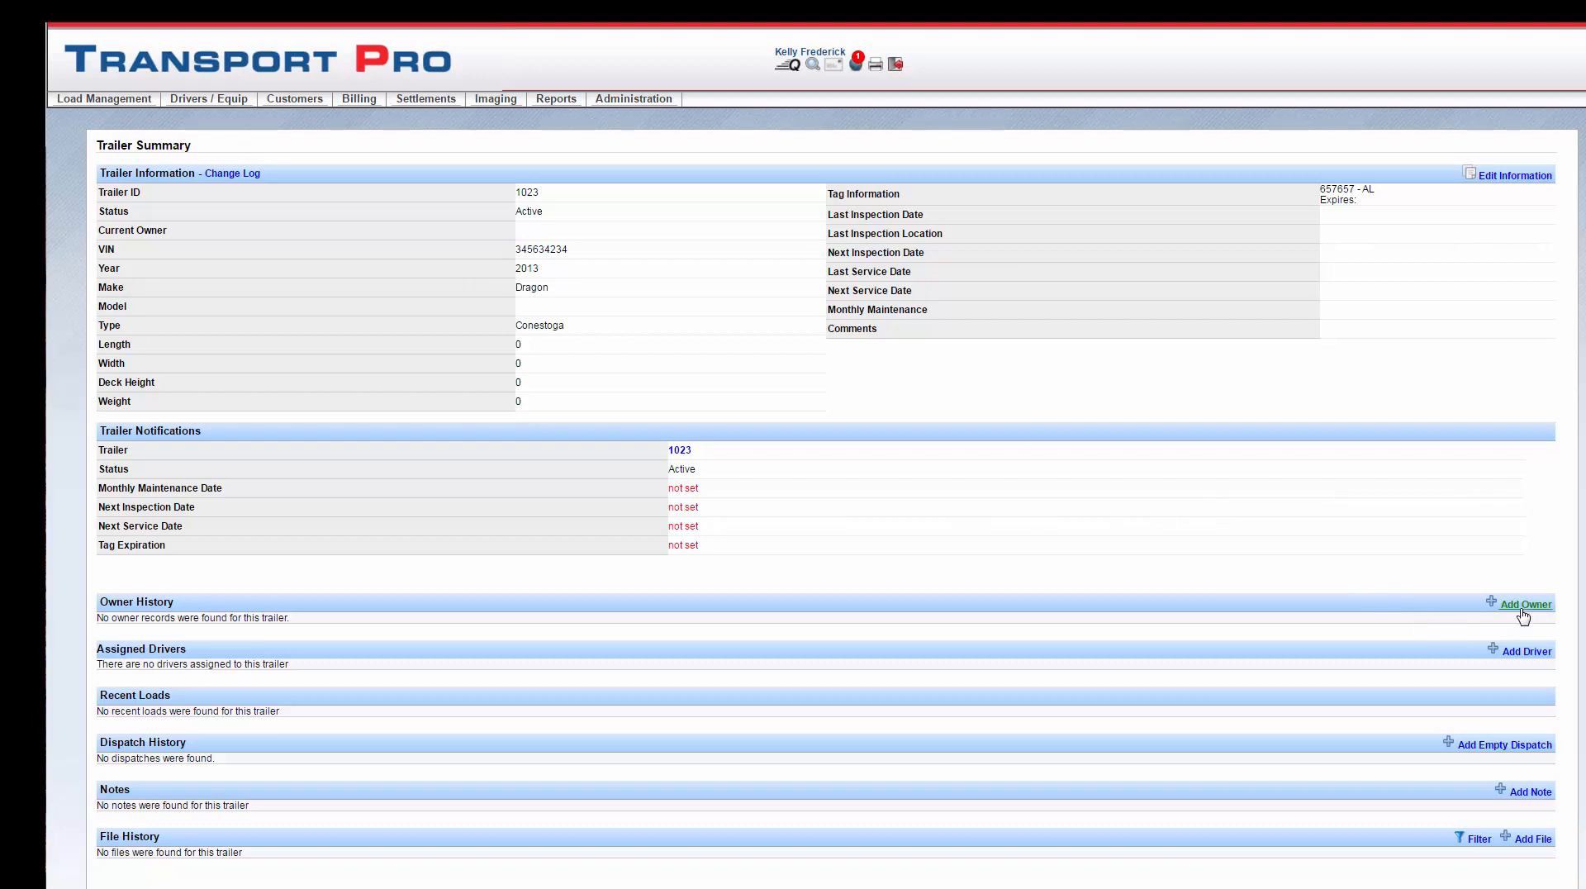
# Step: Assign the new owner as owner of trailer 1023 from 07/07/2016
pyautogui.click(1522, 610)
pyautogui.click(1260, 506)
pyautogui.write('john')
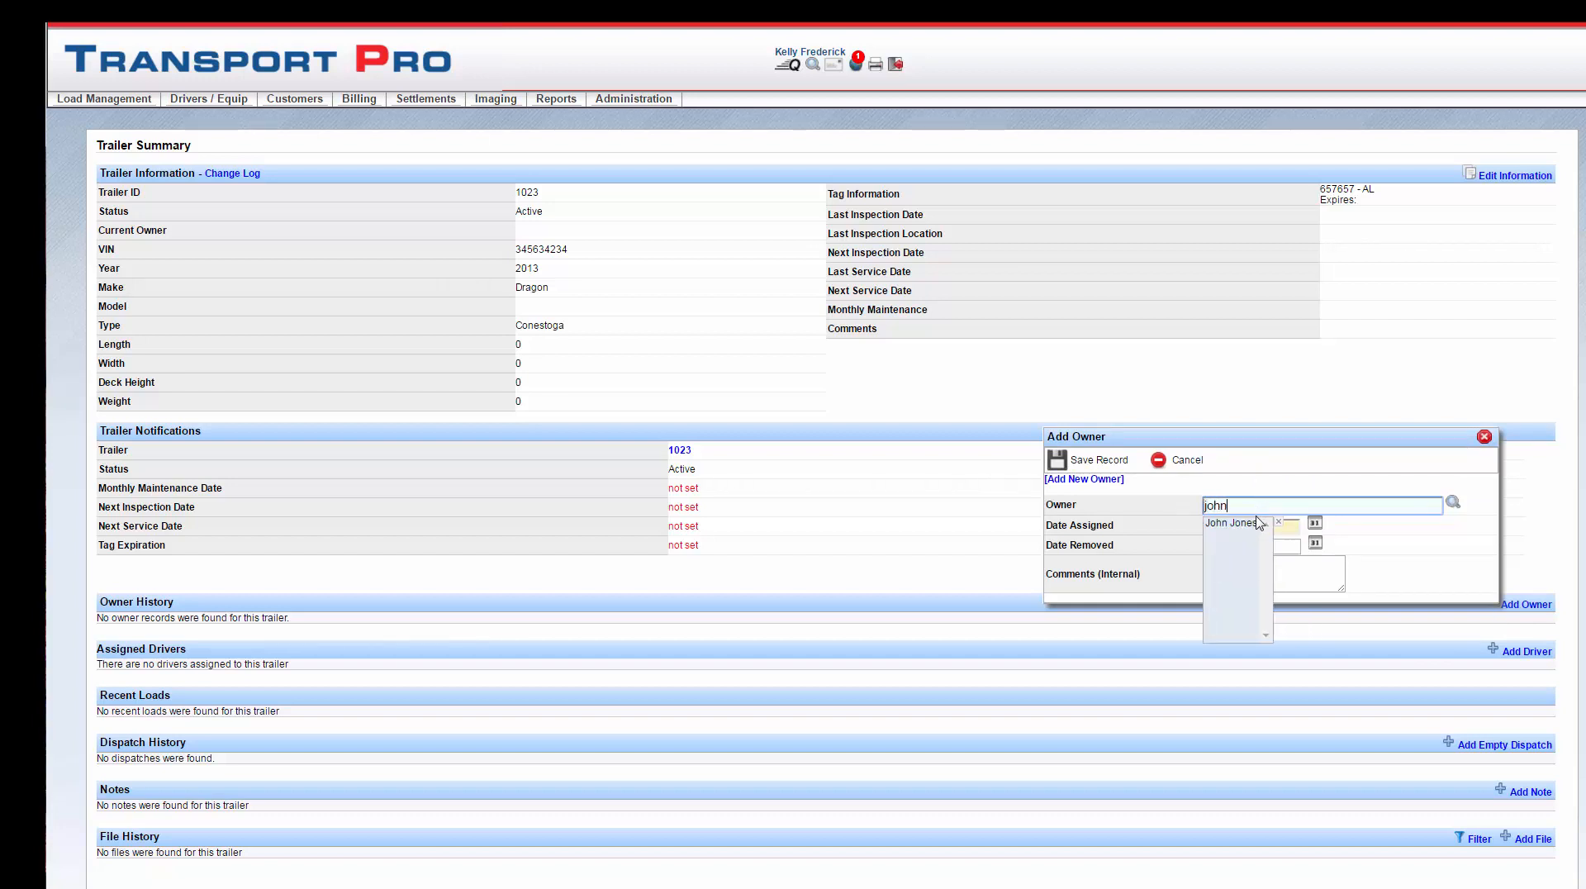
pyautogui.click(1231, 523)
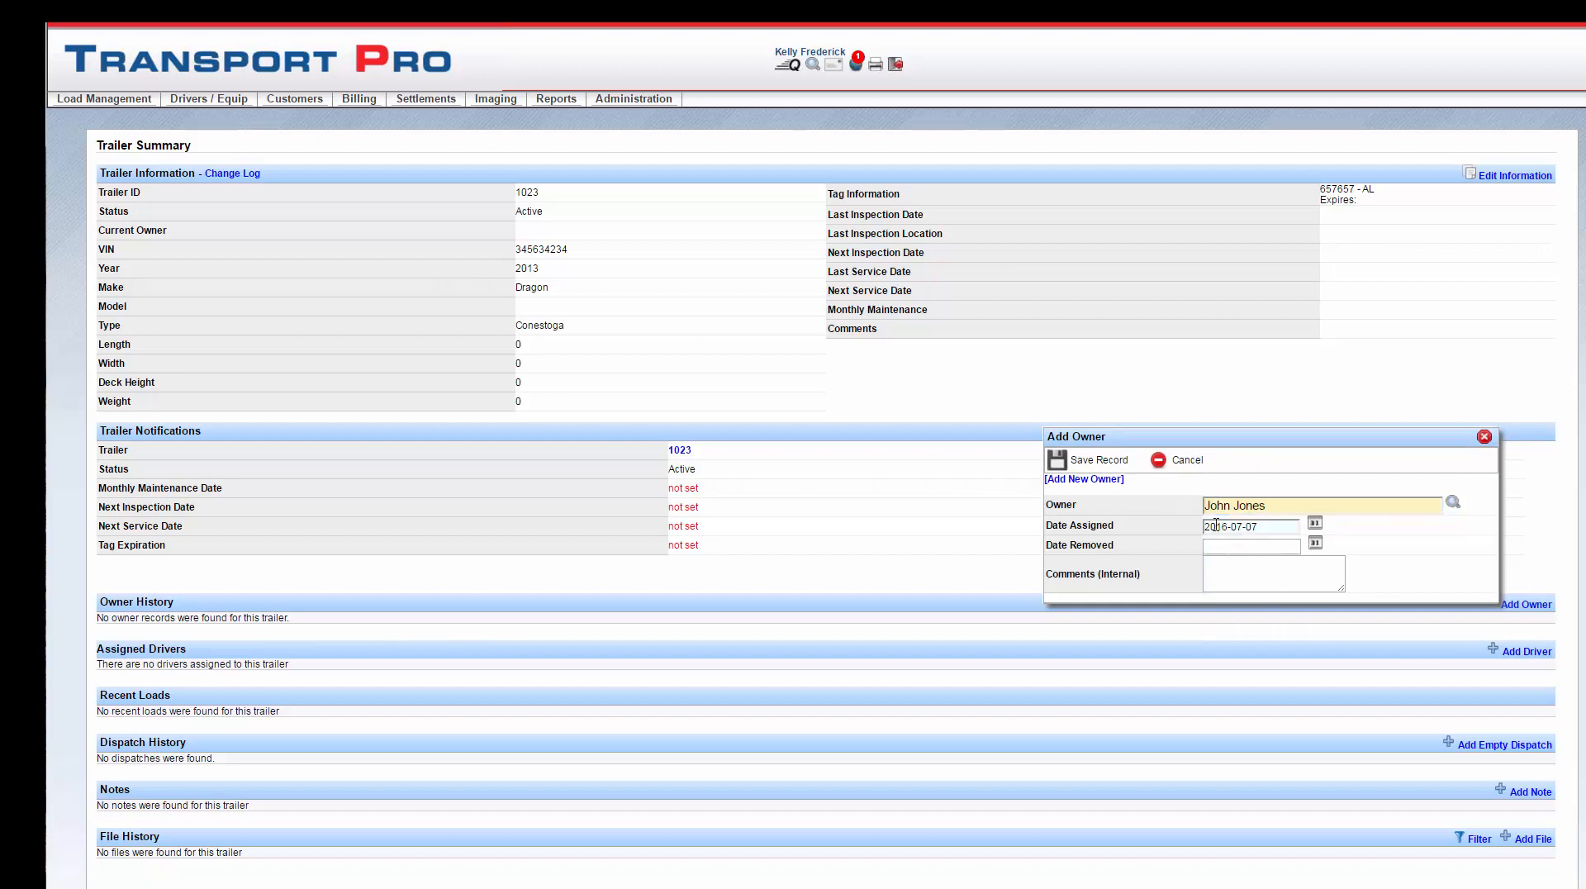
pyautogui.click(1097, 460)
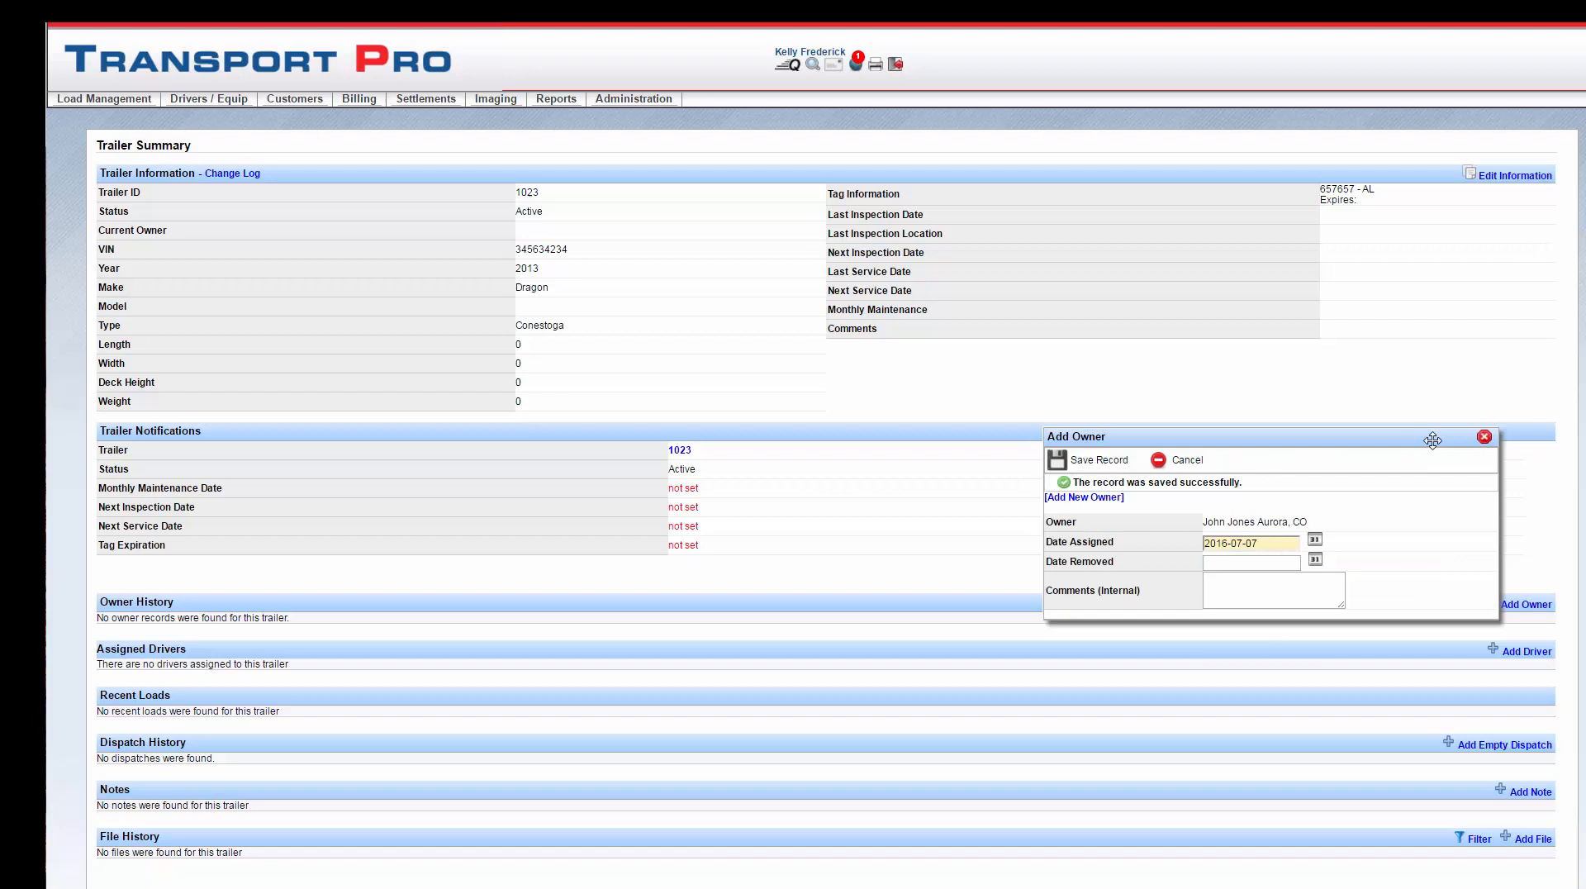
pyautogui.click(1484, 437)
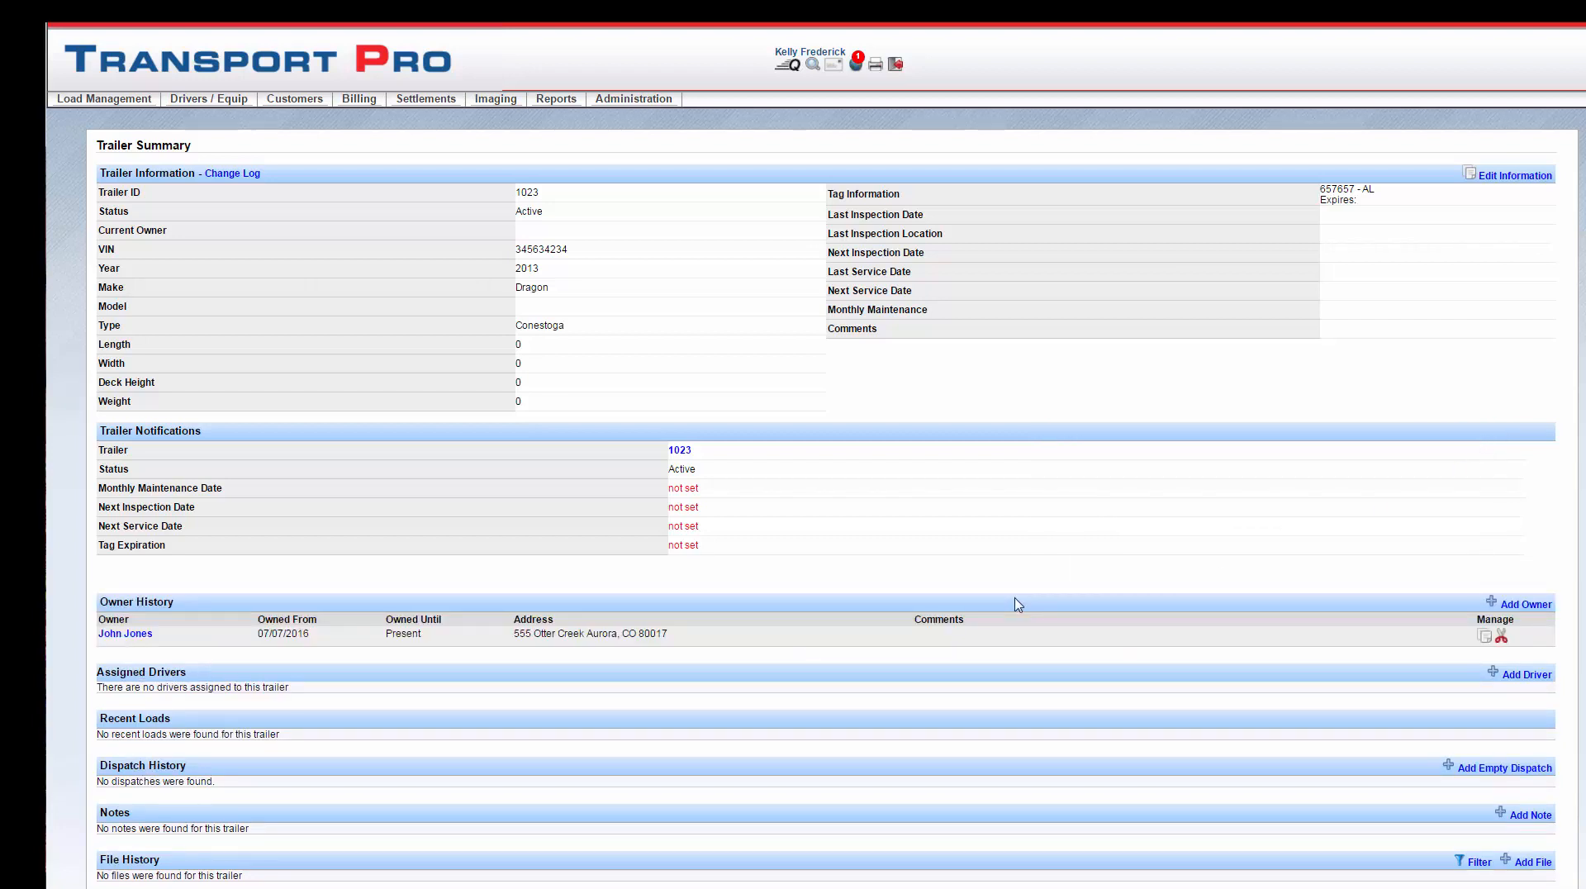
# Step: Assign the same person as a driver of trailer 1023, dated 2016-07-07
pyautogui.scroll(-2, 1018, 605)
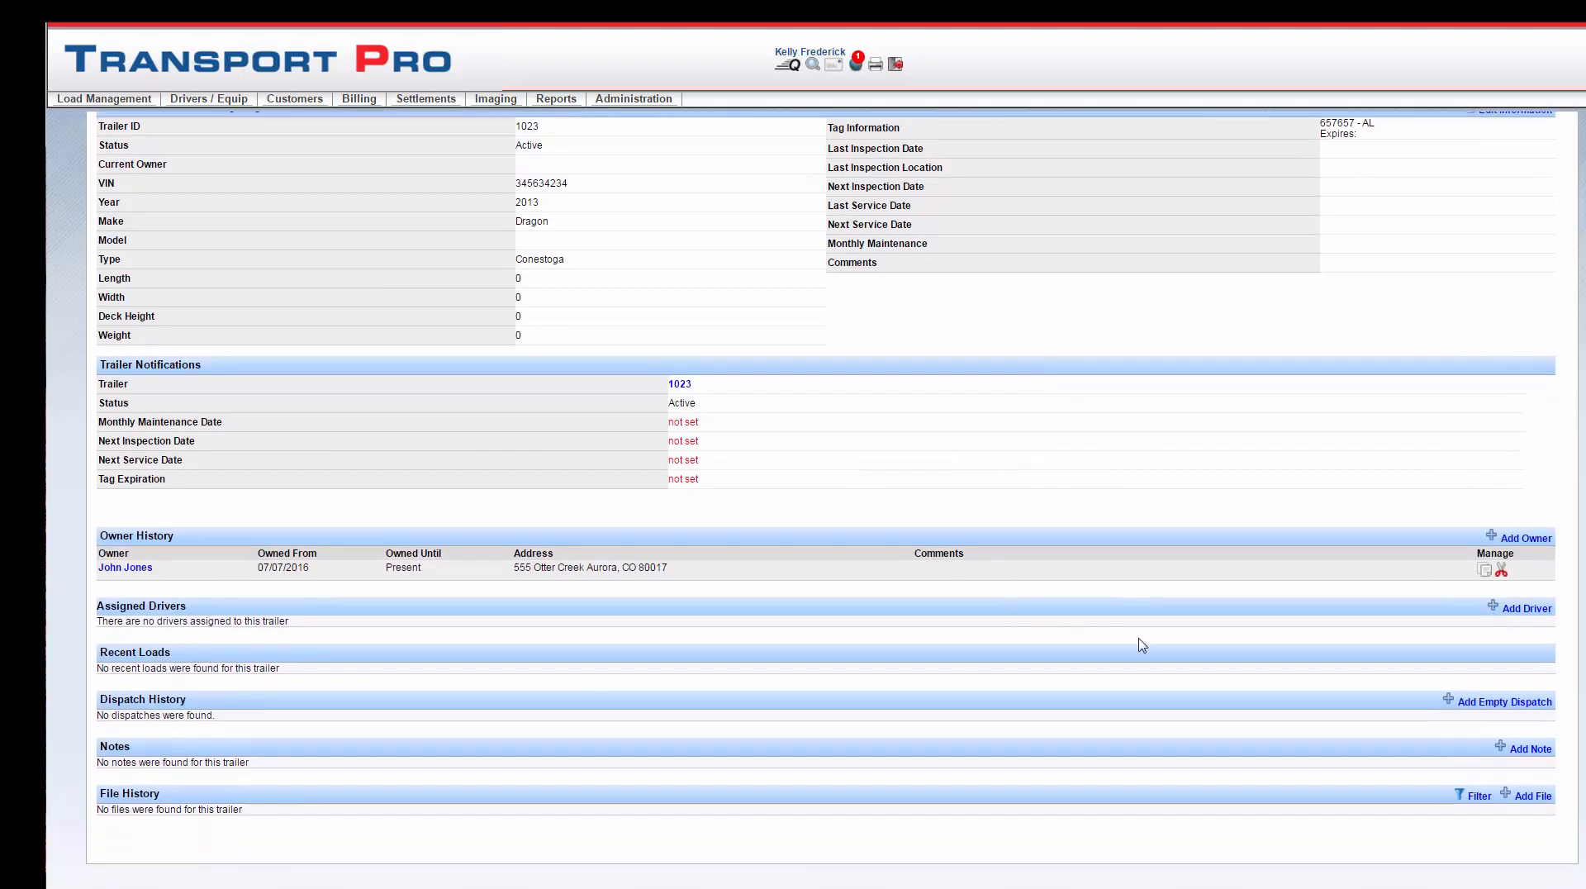
pyautogui.click(1533, 613)
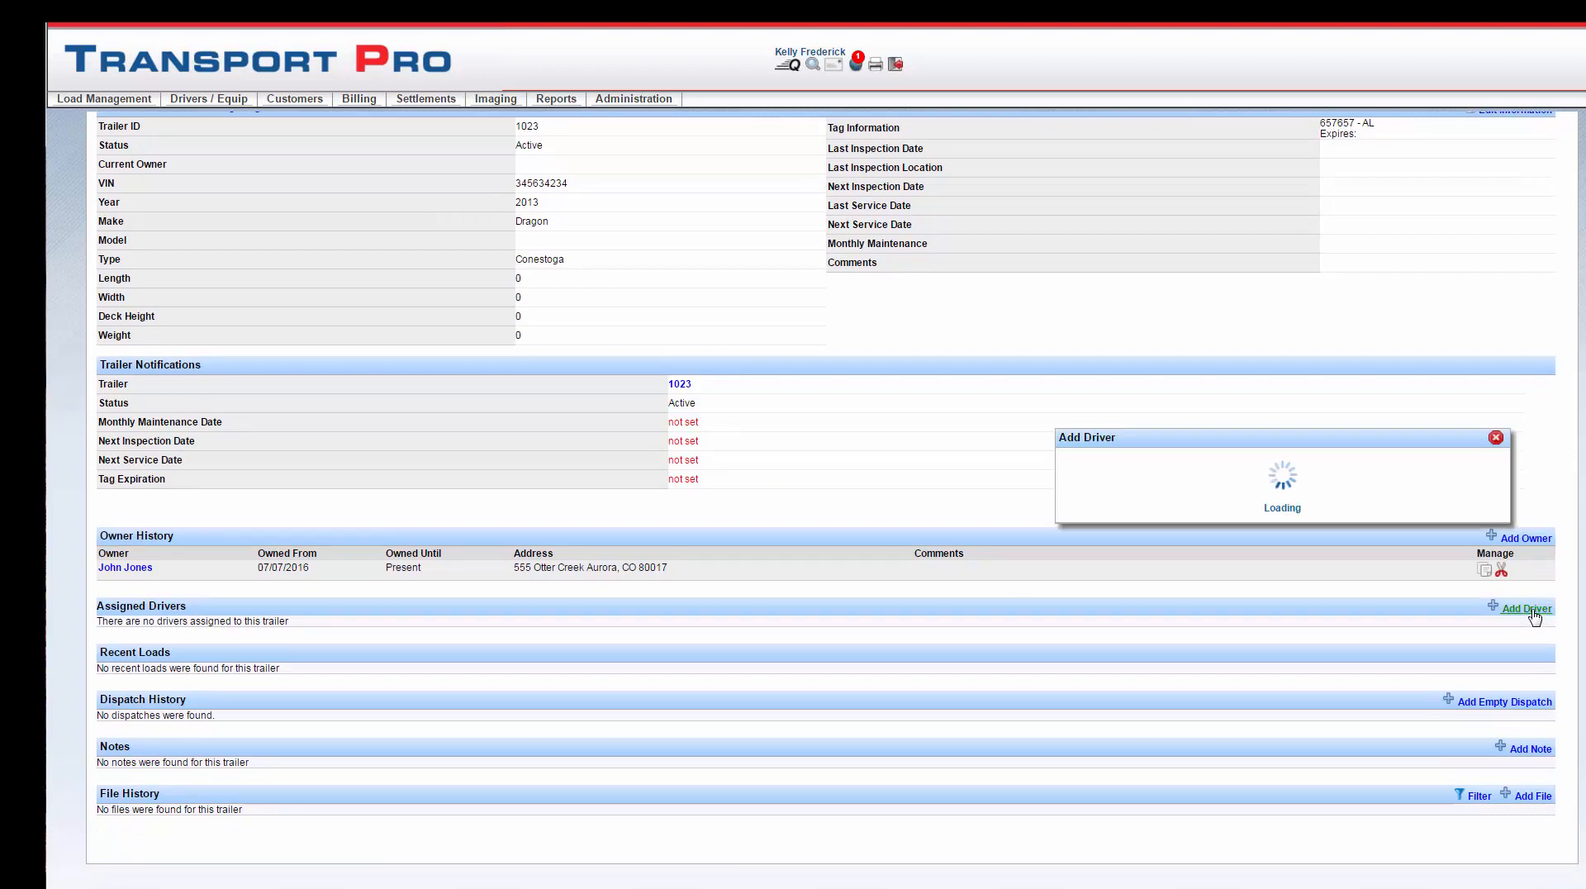
pyautogui.click(1283, 505)
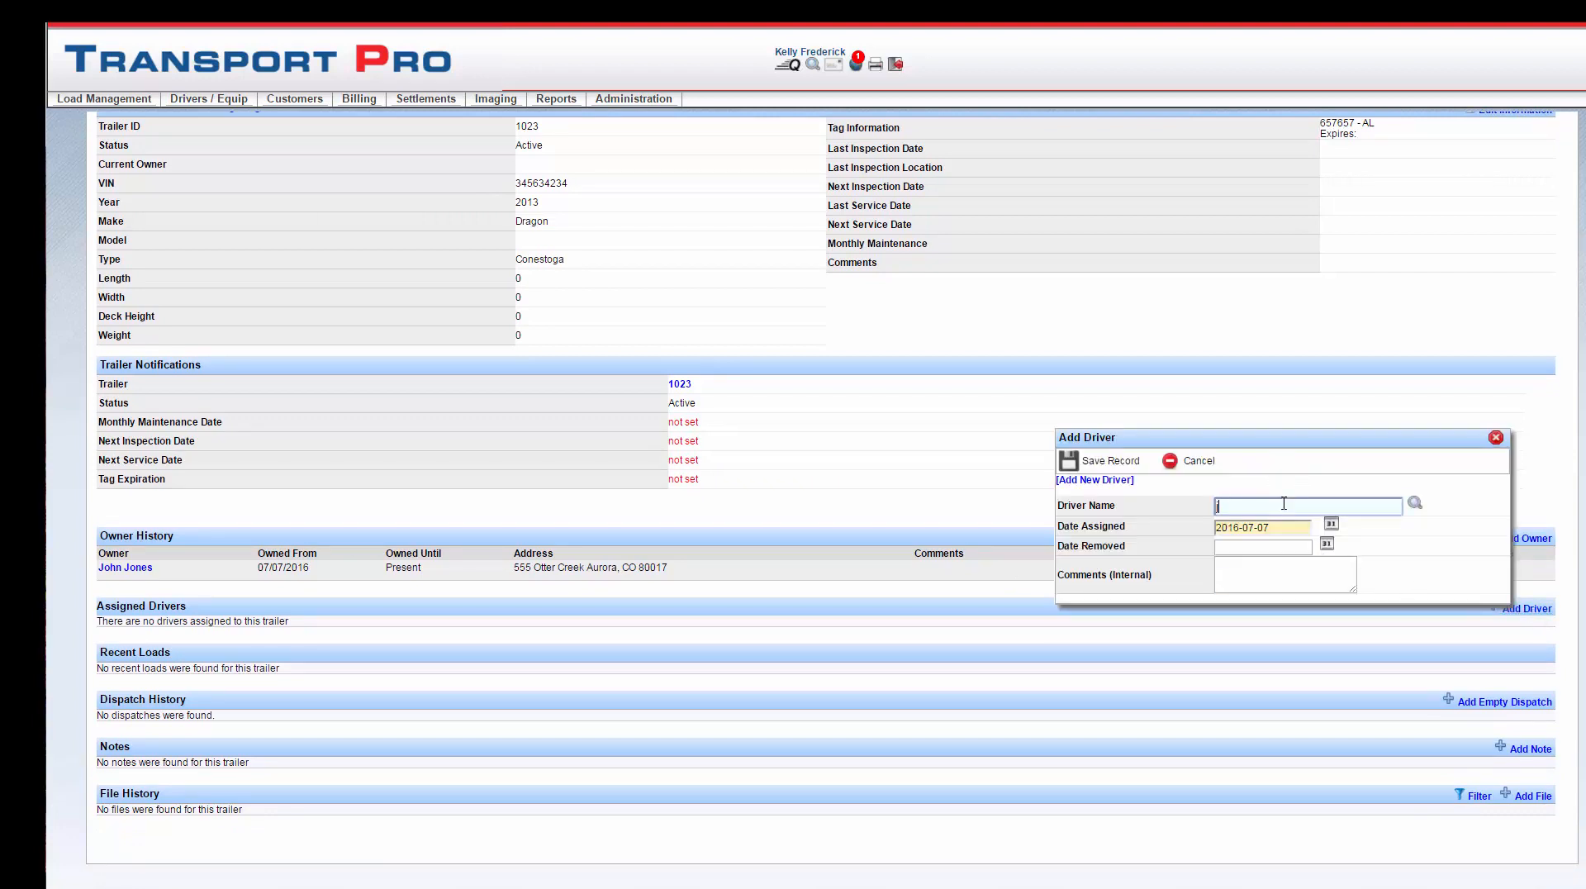
pyautogui.write('john')
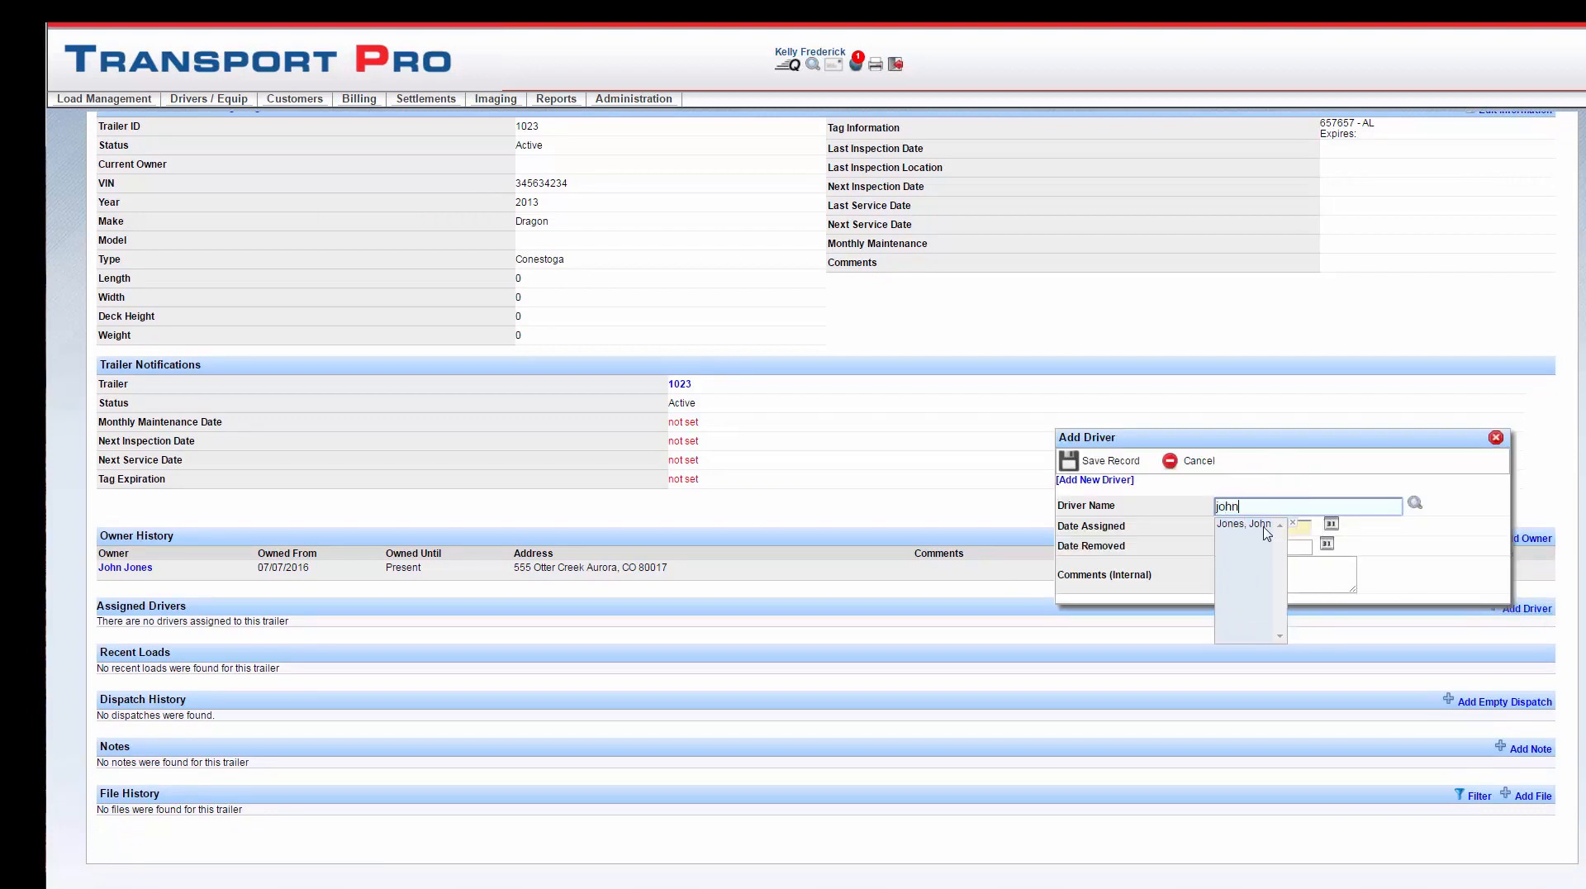
pyautogui.click(1264, 526)
pyautogui.click(1097, 463)
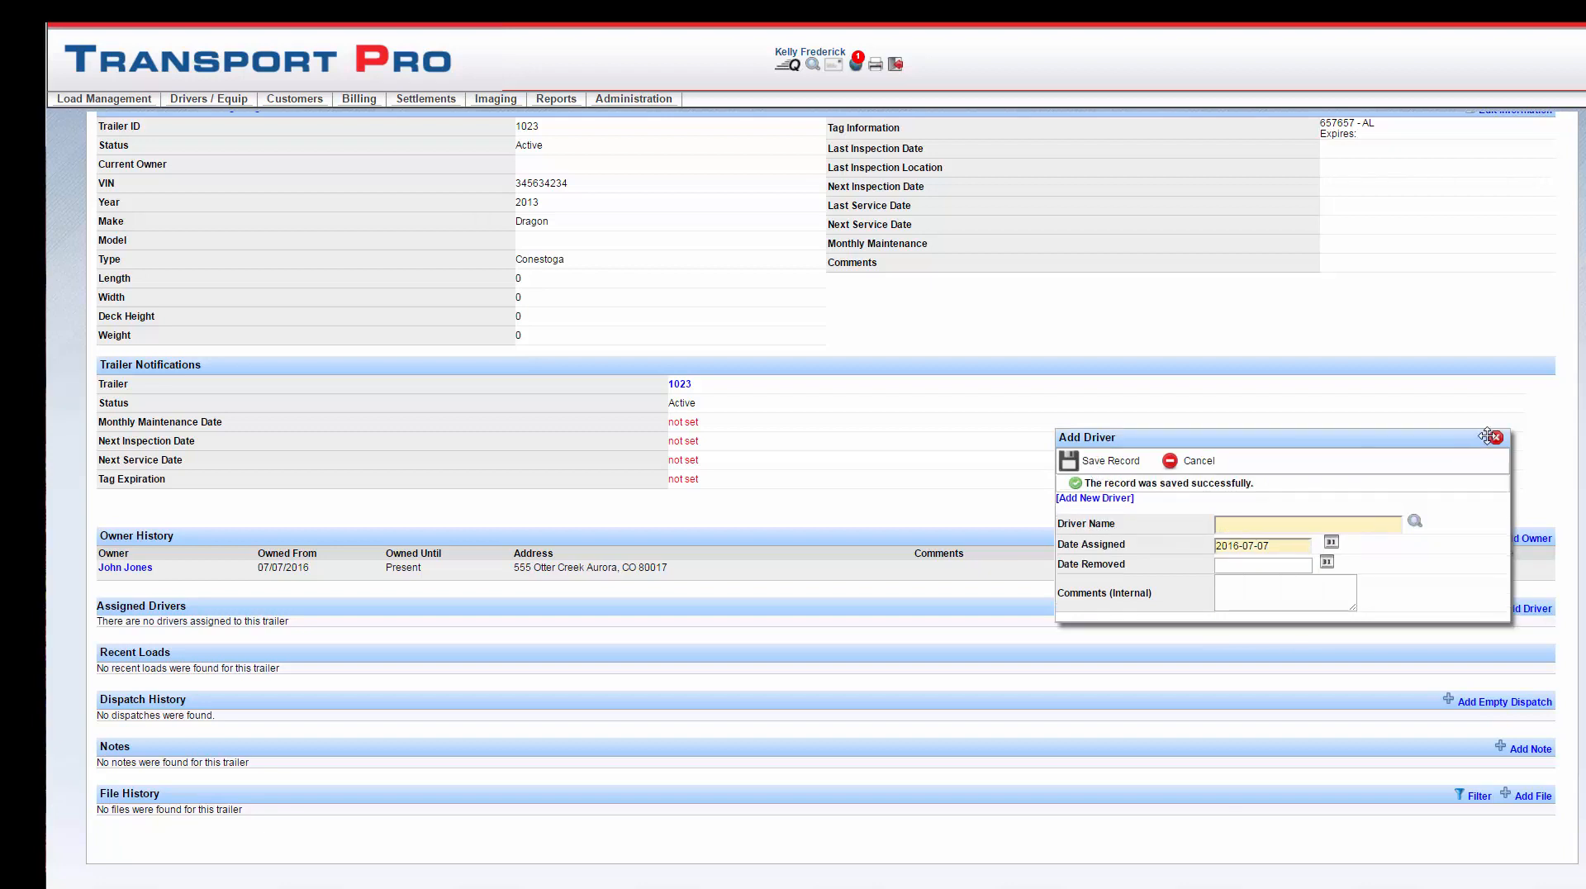
pyautogui.click(1493, 437)
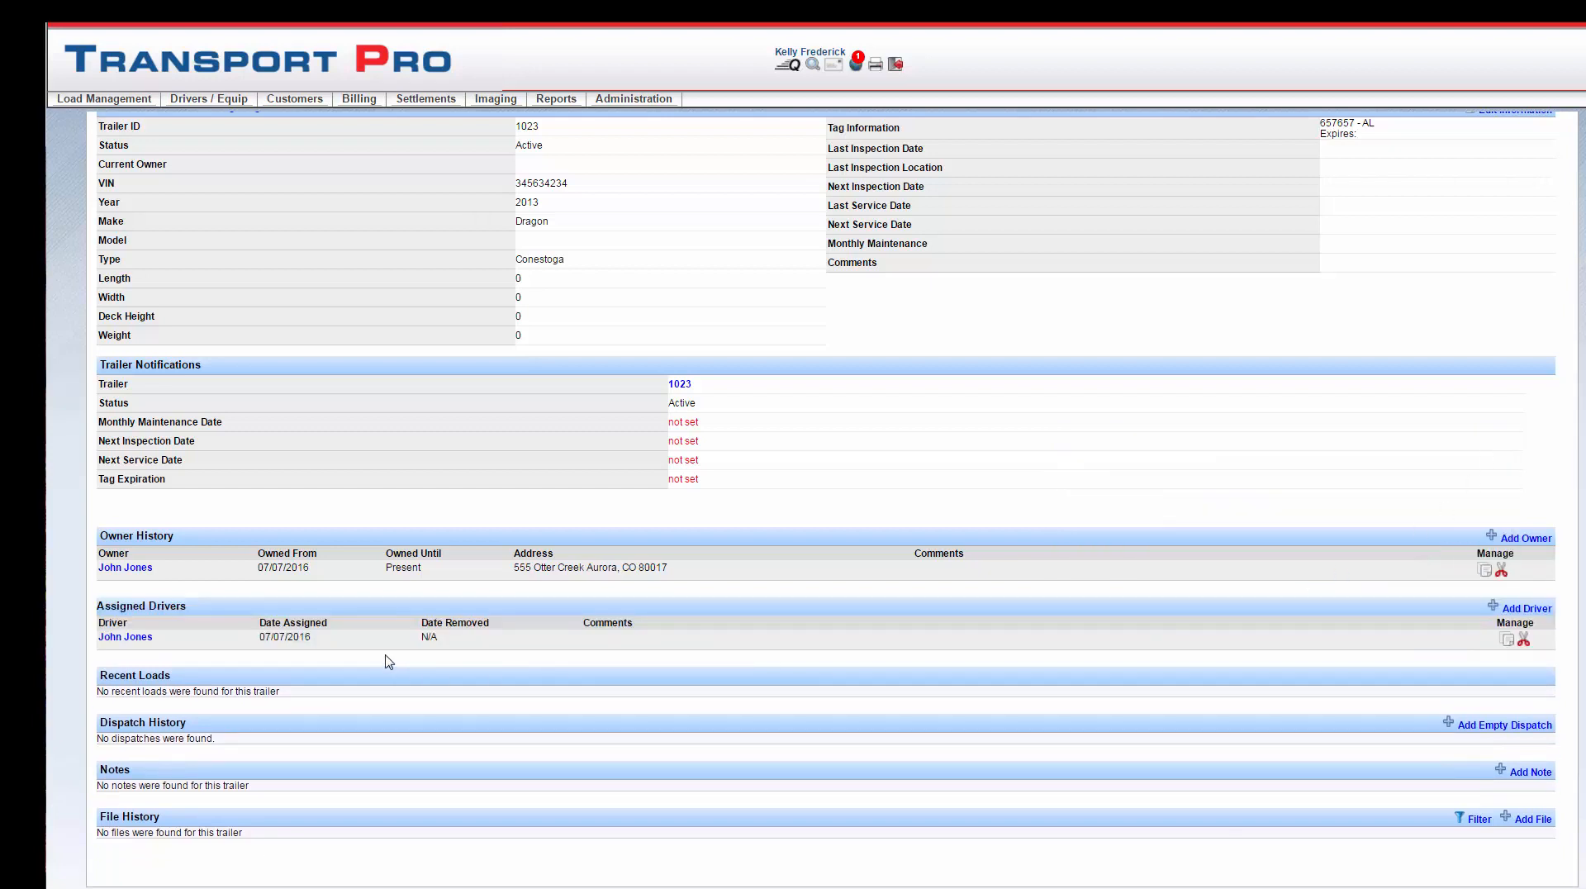